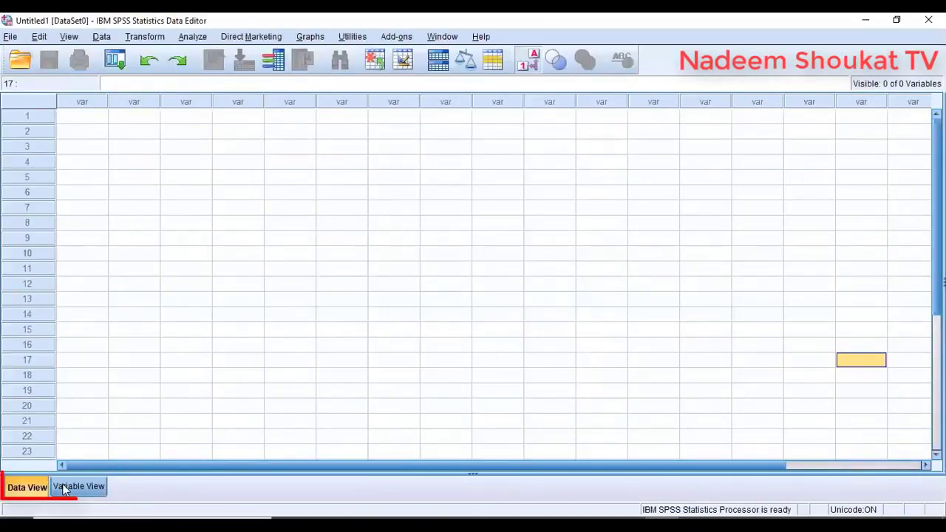
- Enter 21, 23 and 25 in rows 1–3 of the first column
click(62, 485)
click(42, 489)
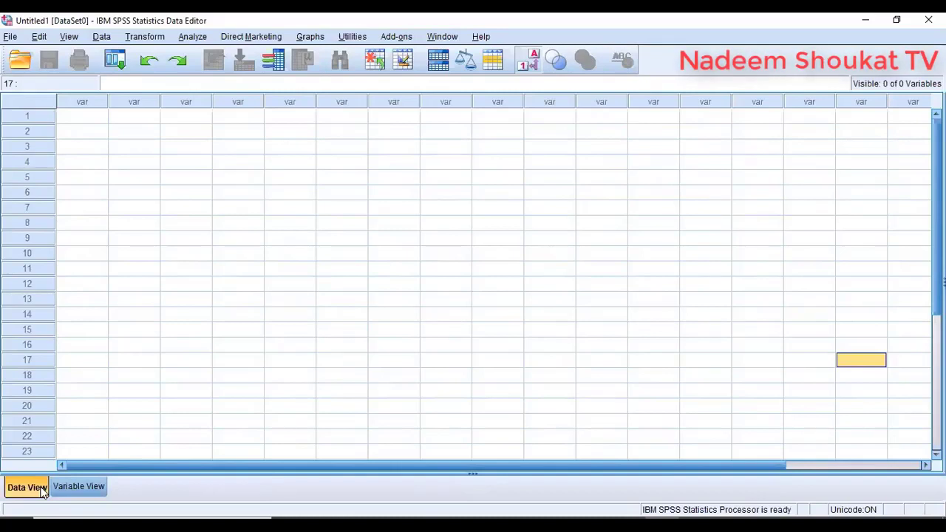
click(93, 116)
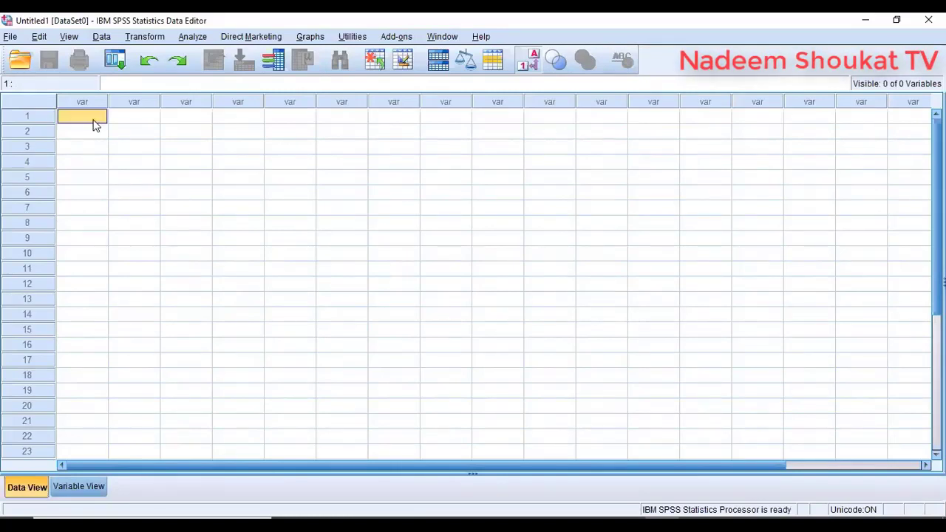
text(21)
key(Return)
text(25)
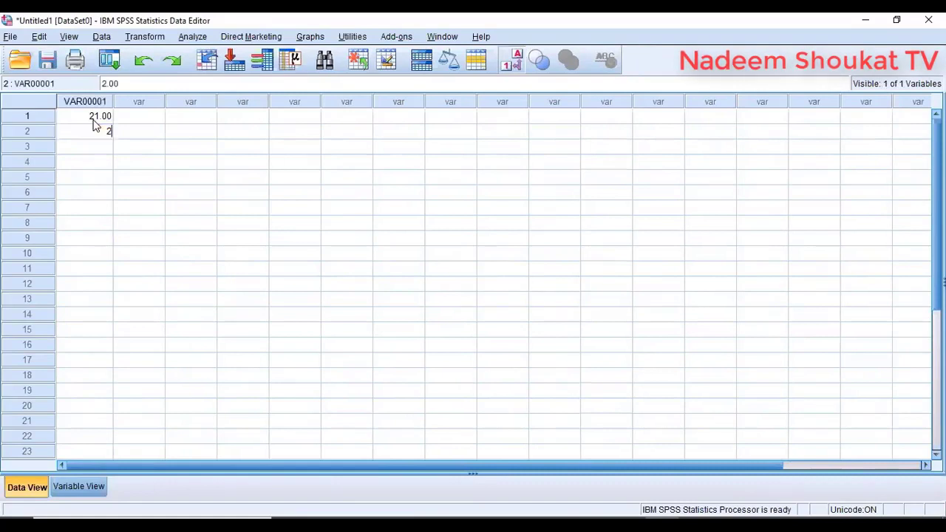
key(Return)
text(25)
key(Return)
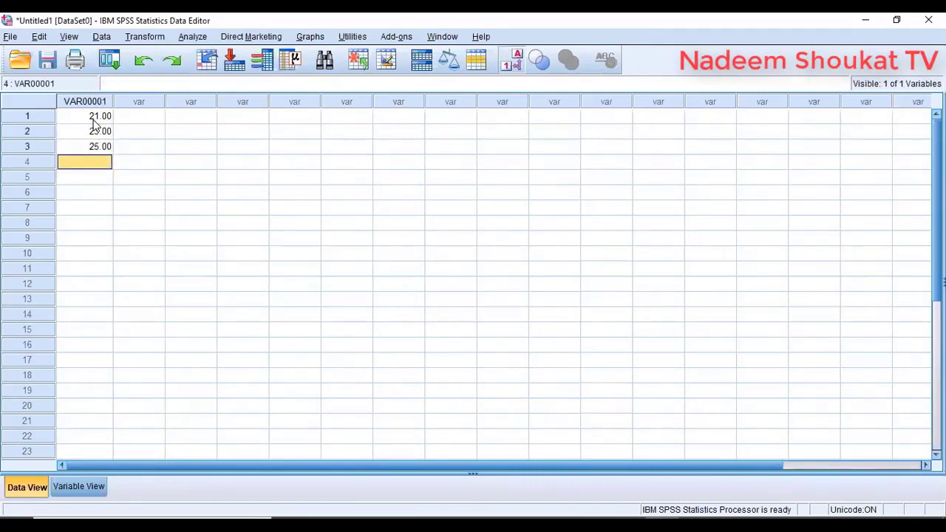
- Enter 26, 24 and 25 in rows 4–6 of the same column
text(26)
key(Return)
text(24)
key(Return)
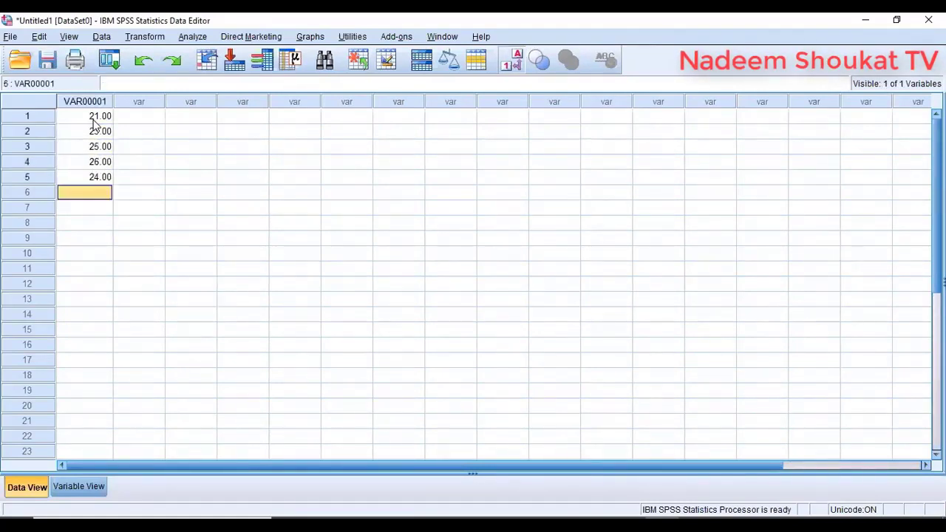
text(25)
key(Return)
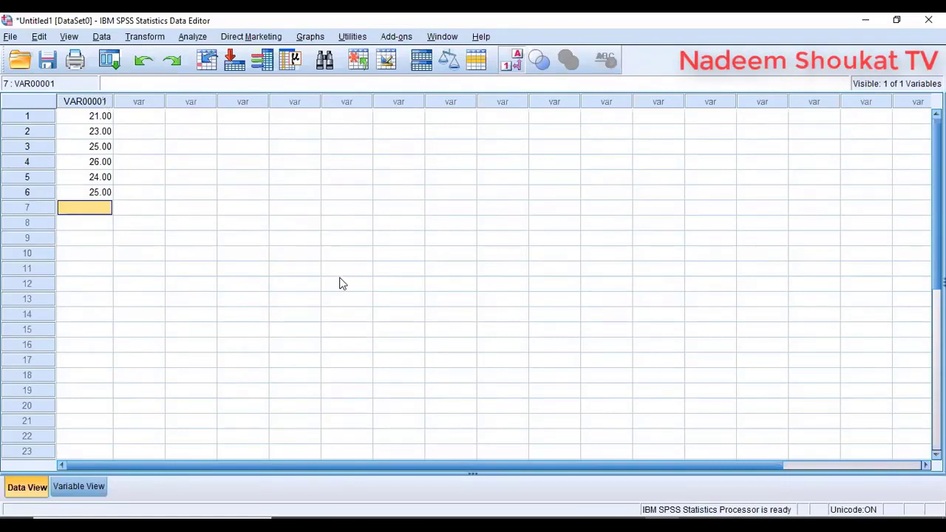
- In Variable View, rename the first variable age and add gender, name, height, cast and uni
click(79, 486)
click(92, 104)
text(age)
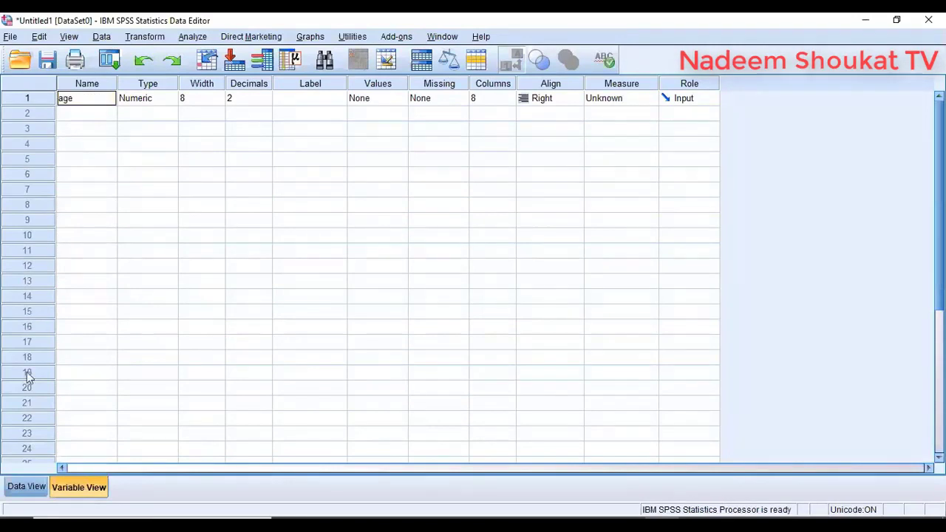
- Enter 22 as the seventh age value in the data grid
click(31, 484)
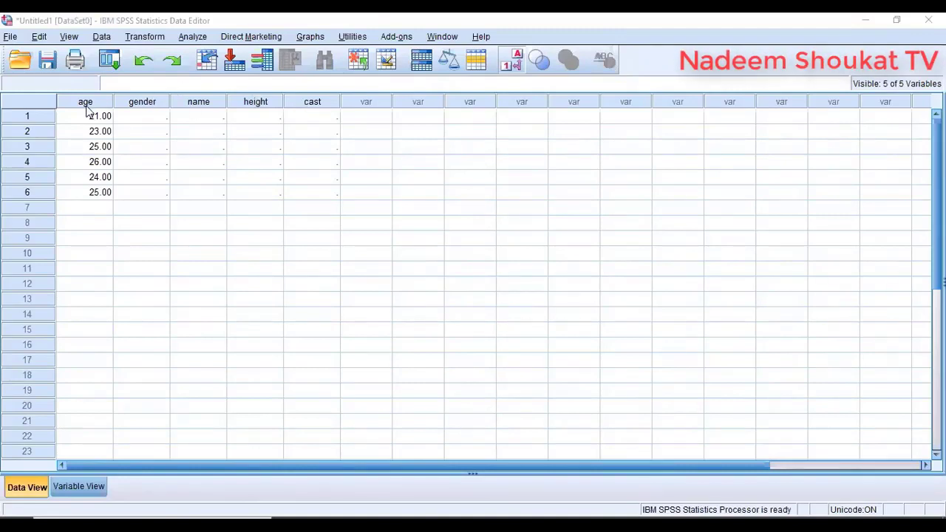
click(101, 210)
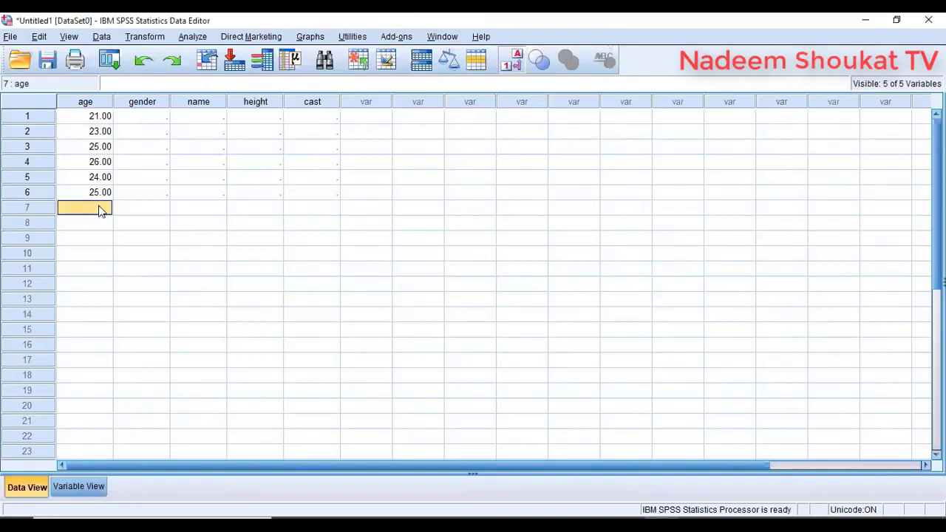
text(22)
key(Return)
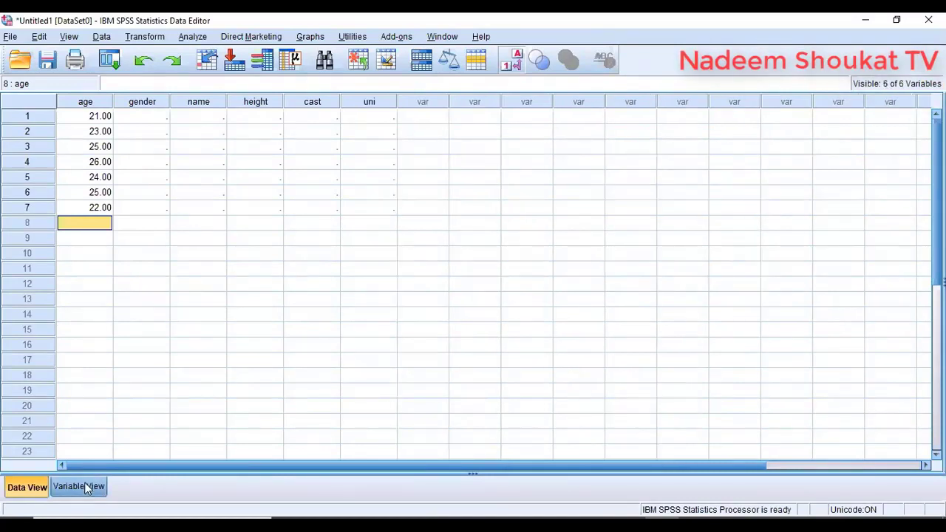
- Switch back and forth between Data View and Variable View, ending on the age–uni definitions
click(84, 482)
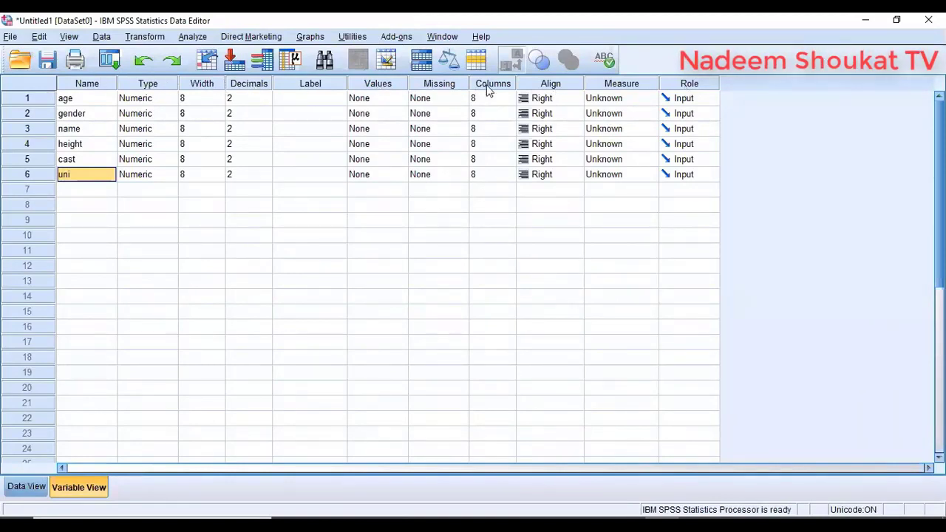
click(29, 488)
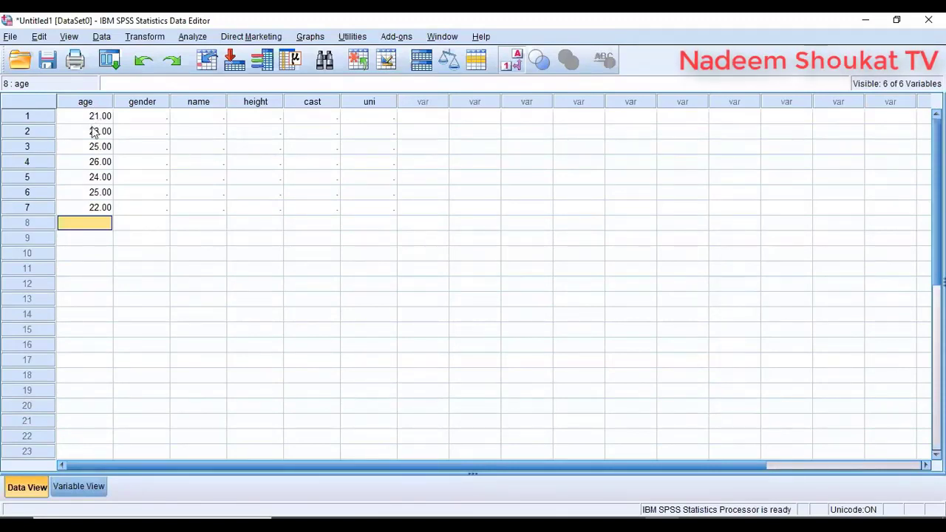
click(78, 487)
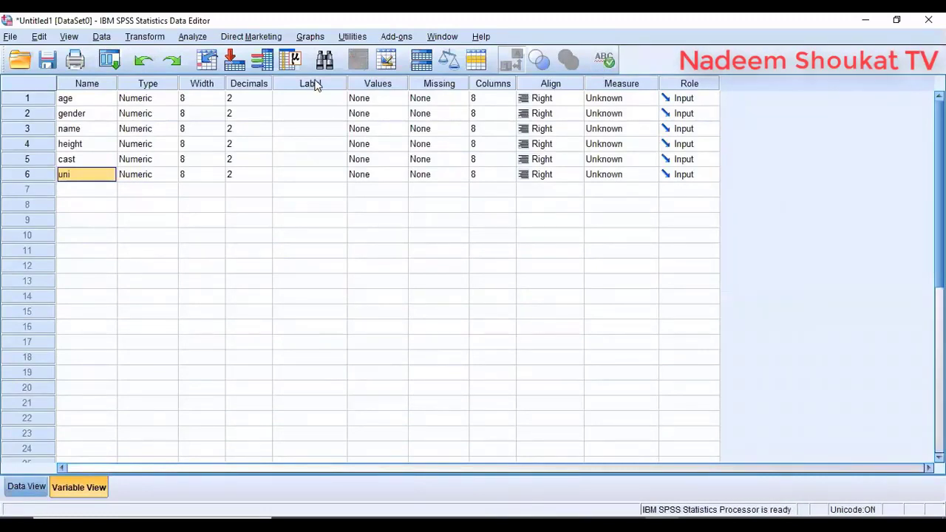
click(42, 488)
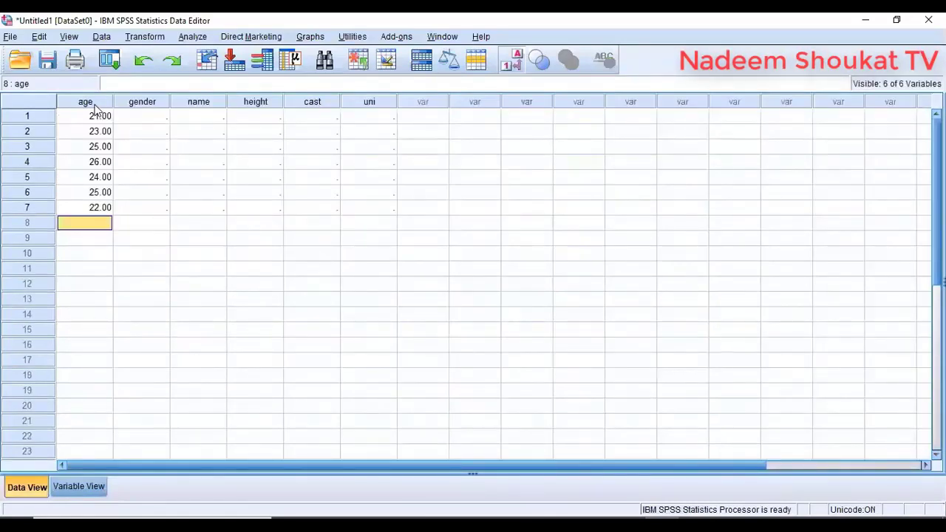
click(74, 488)
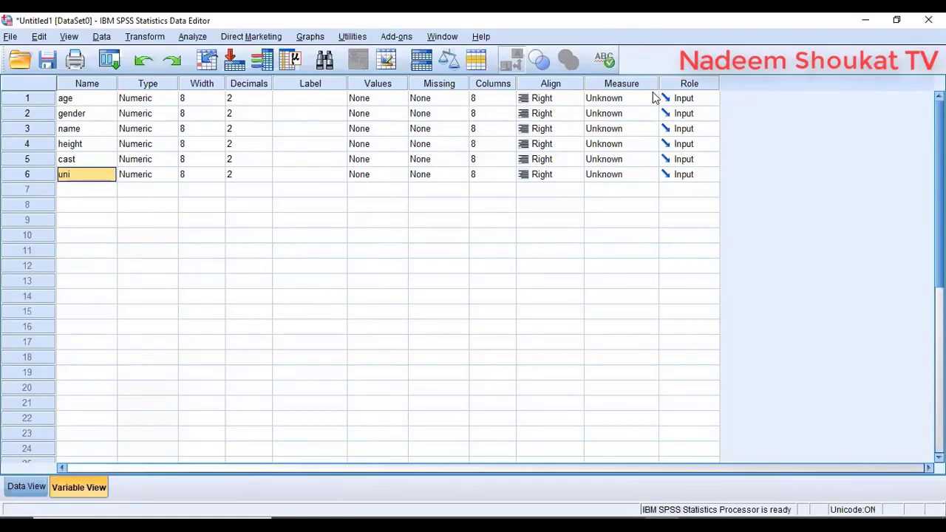
click(27, 486)
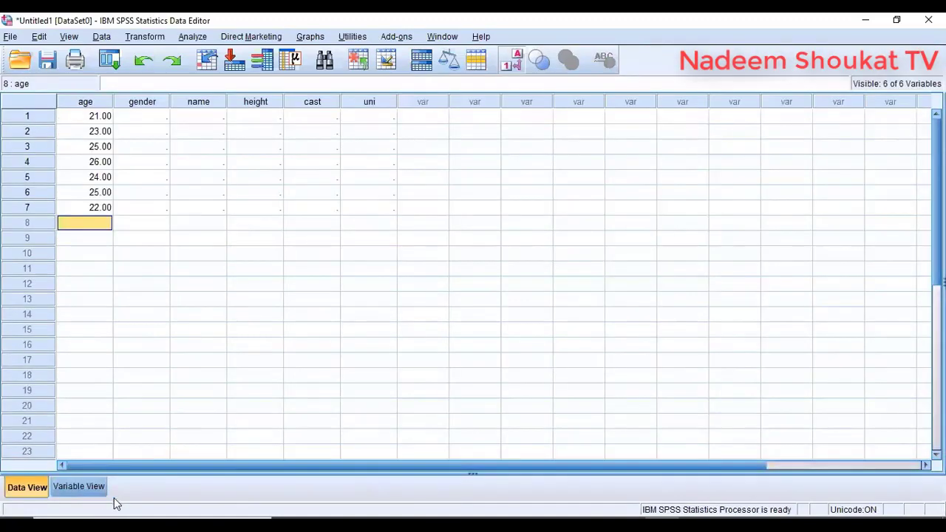
click(92, 489)
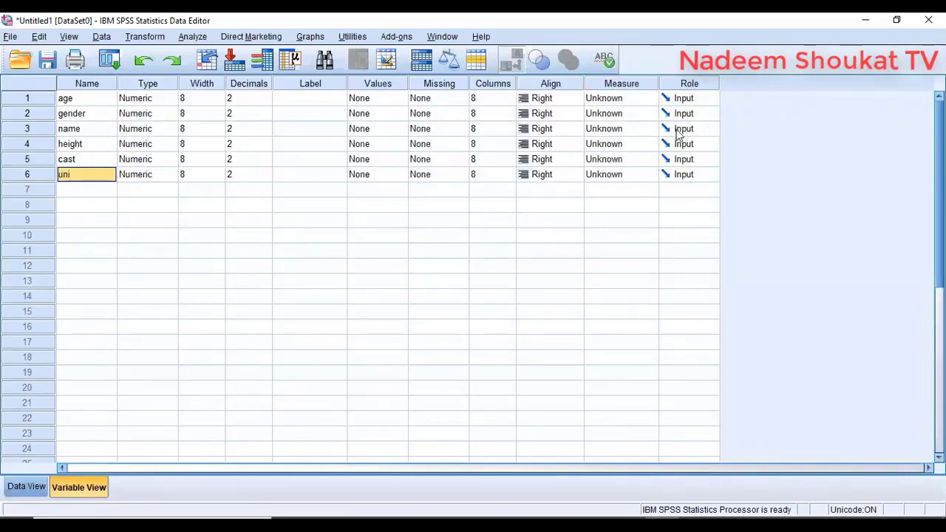
click(28, 485)
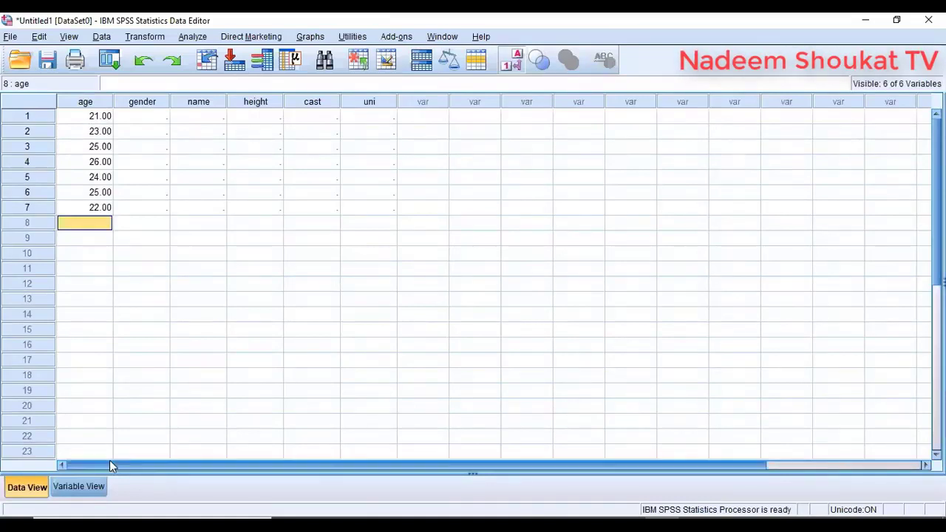
click(79, 486)
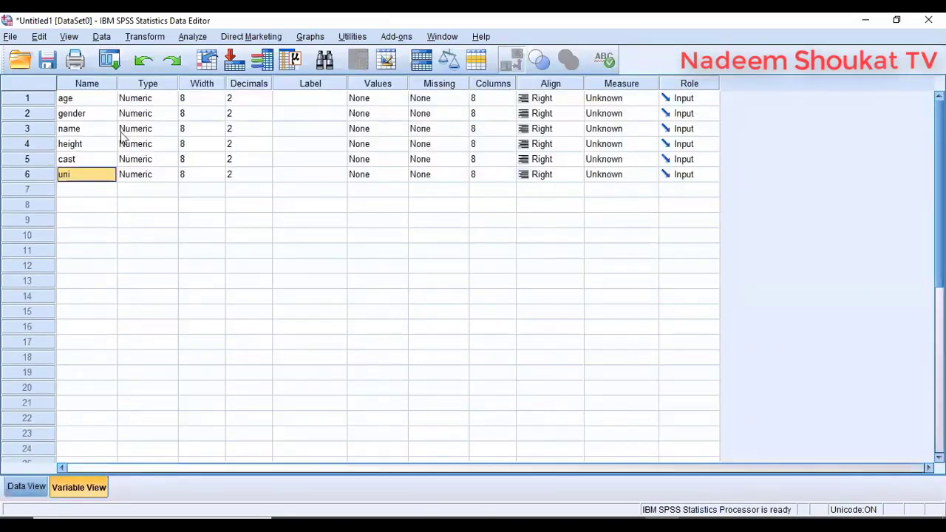
- Reduce age's decimal places to 0 and check the whole-number ages in the data grid
click(251, 98)
click(266, 102)
click(266, 102)
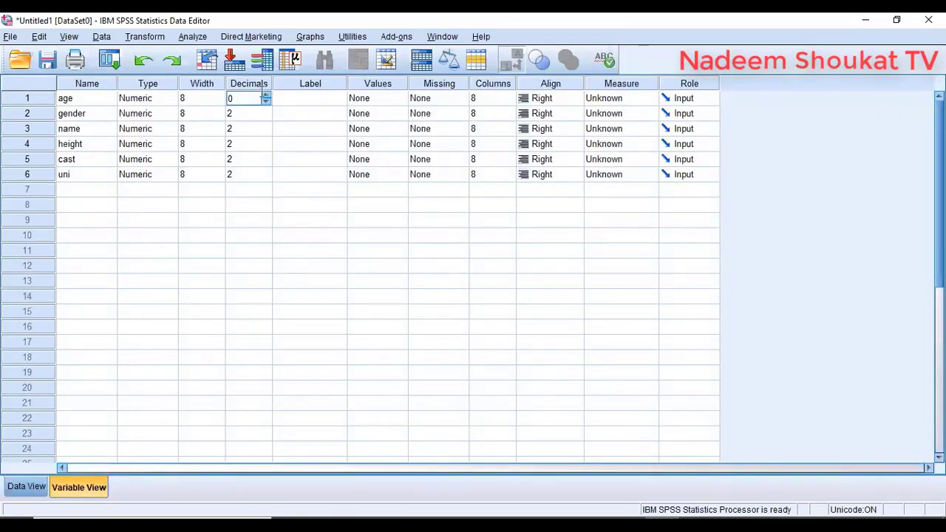
click(27, 487)
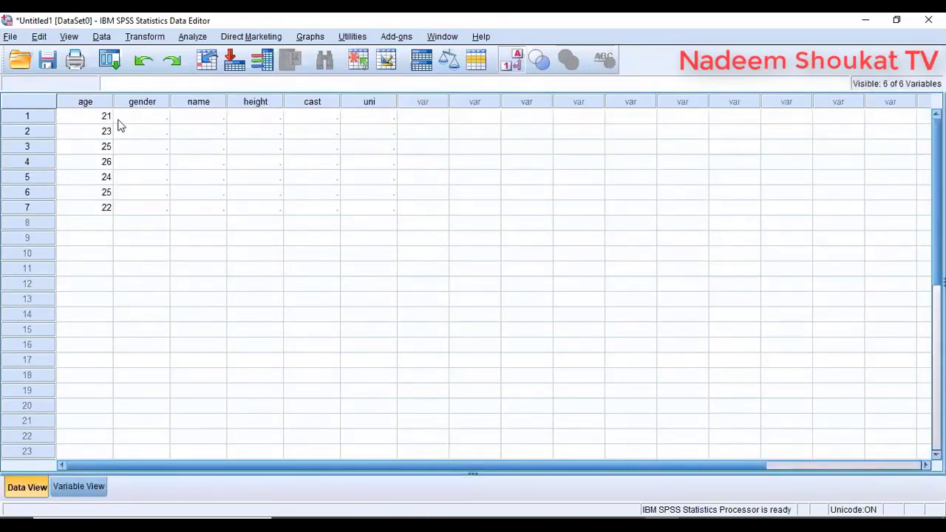
click(68, 481)
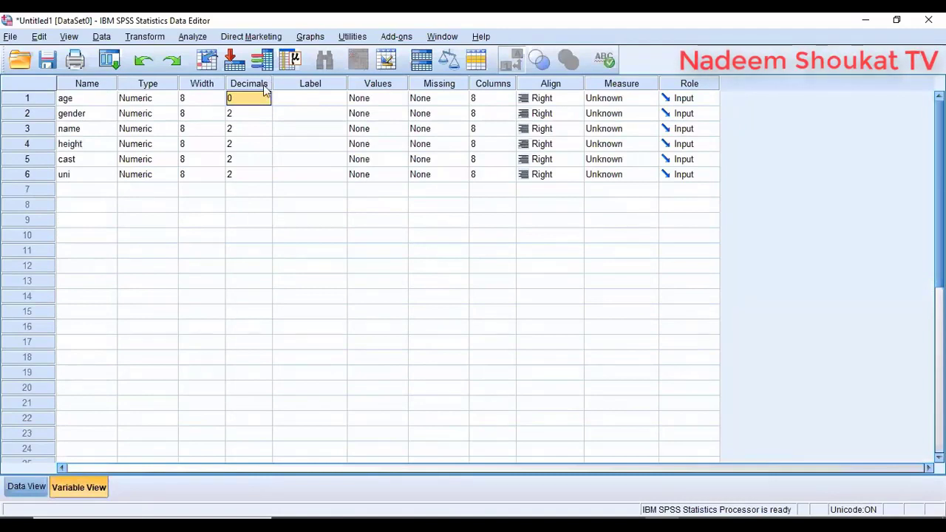
click(35, 486)
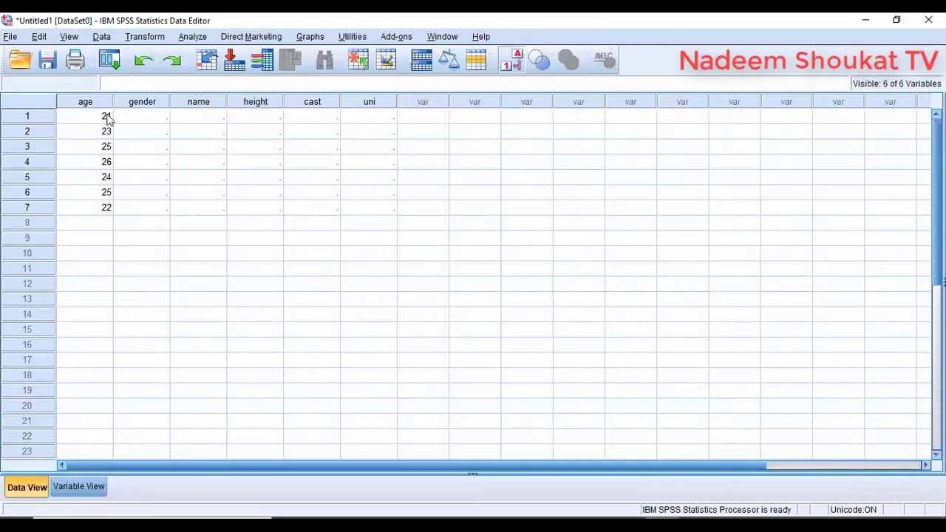
- Set age's display columns to 15 and view the widened age column
click(68, 487)
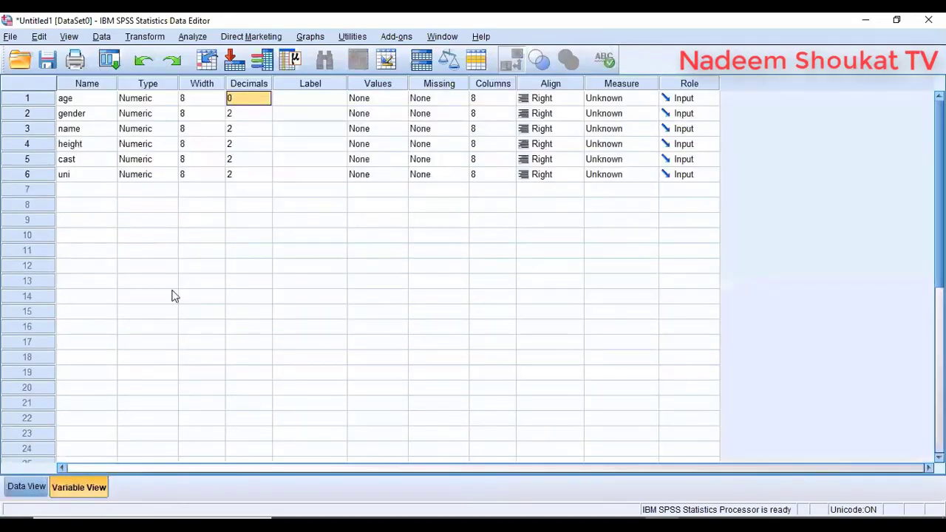
click(493, 100)
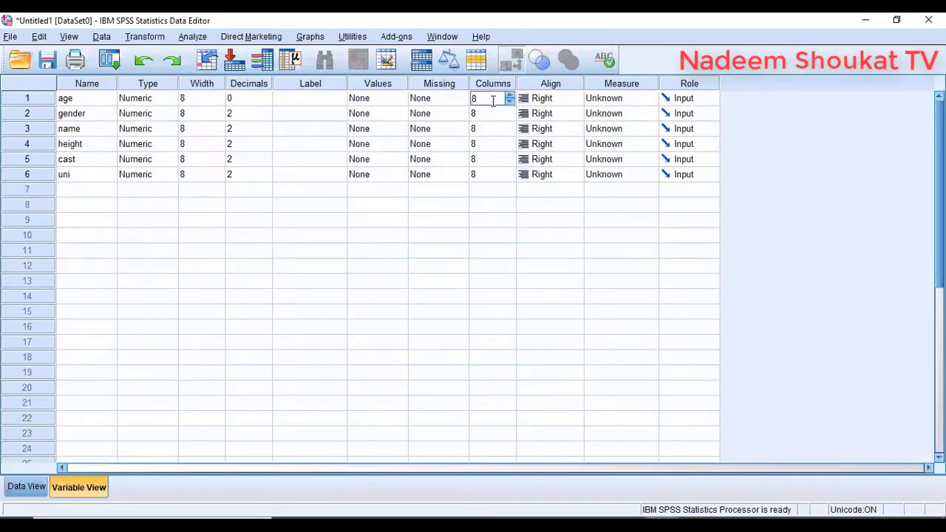
text(12)
click(26, 487)
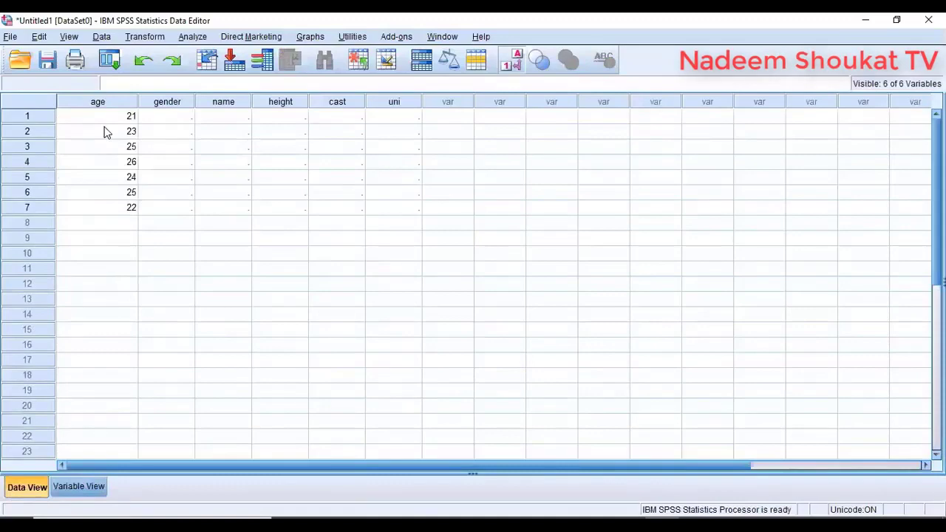
click(79, 487)
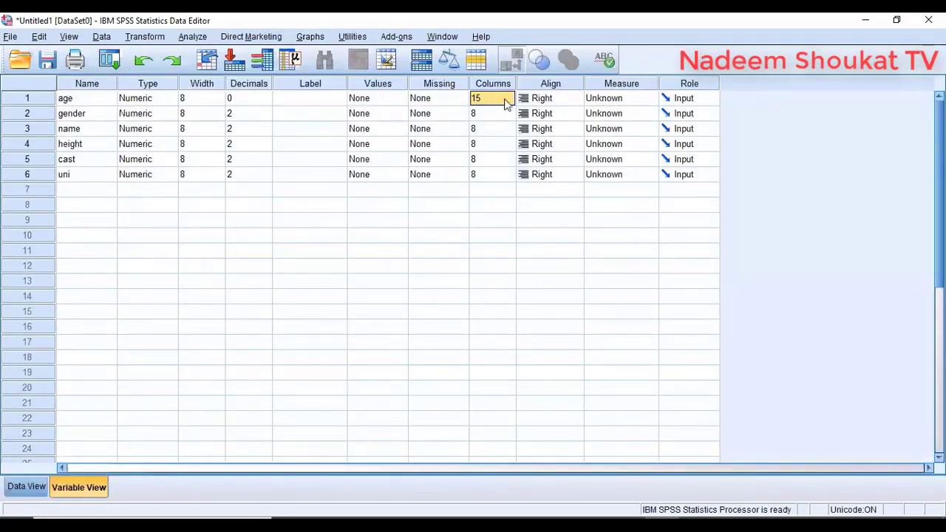
click(34, 487)
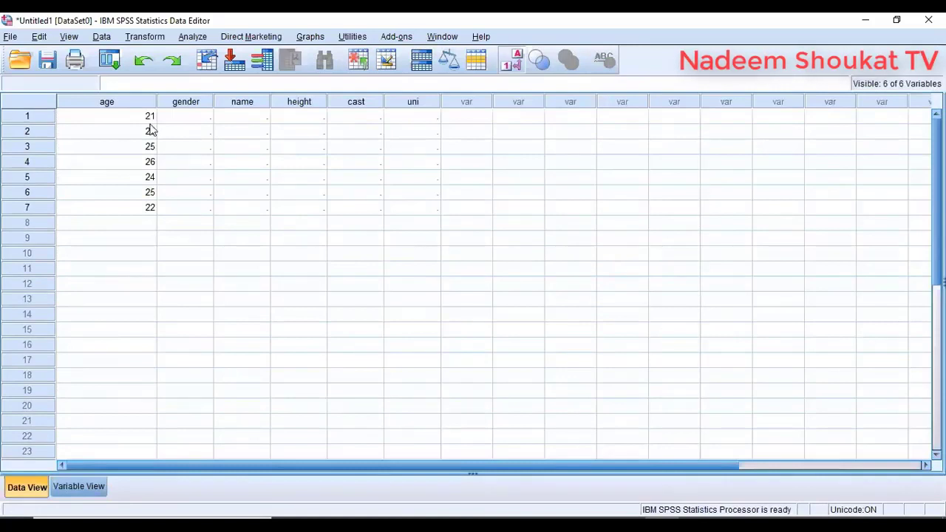
- Set age's alignment to Center
click(56, 488)
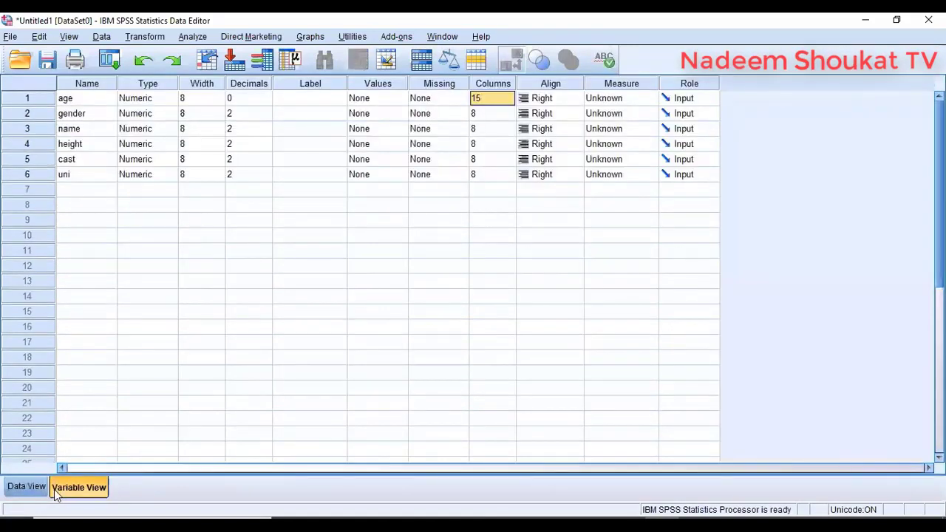
click(575, 99)
click(549, 145)
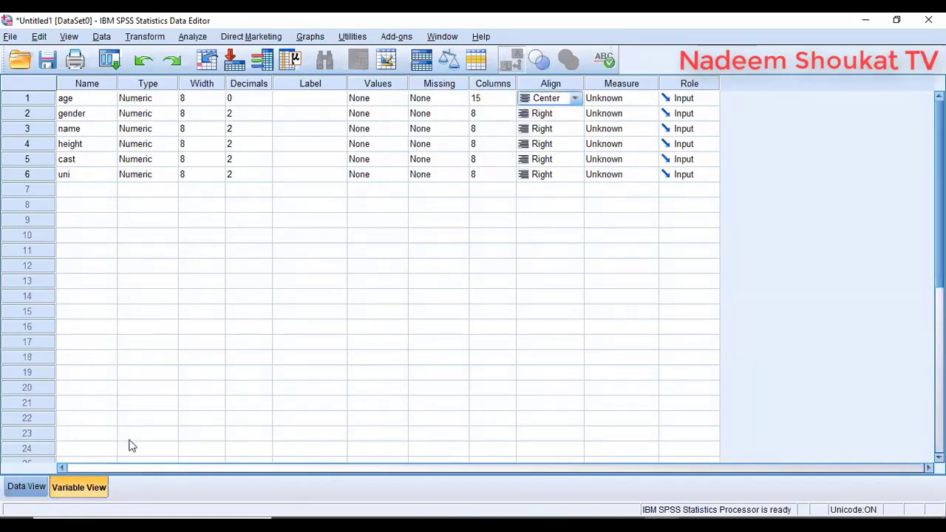
- Check the centered ages in the data grid, then open age's measurement level list
click(37, 488)
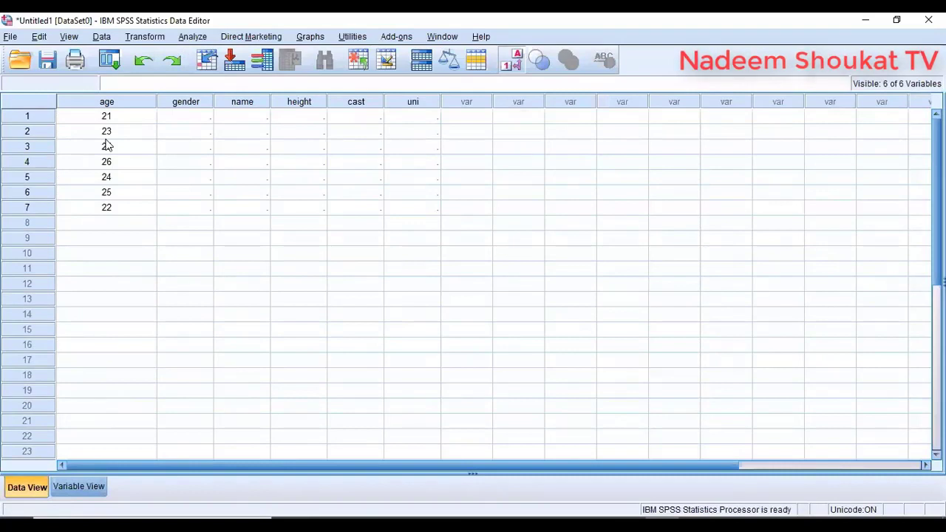
click(80, 487)
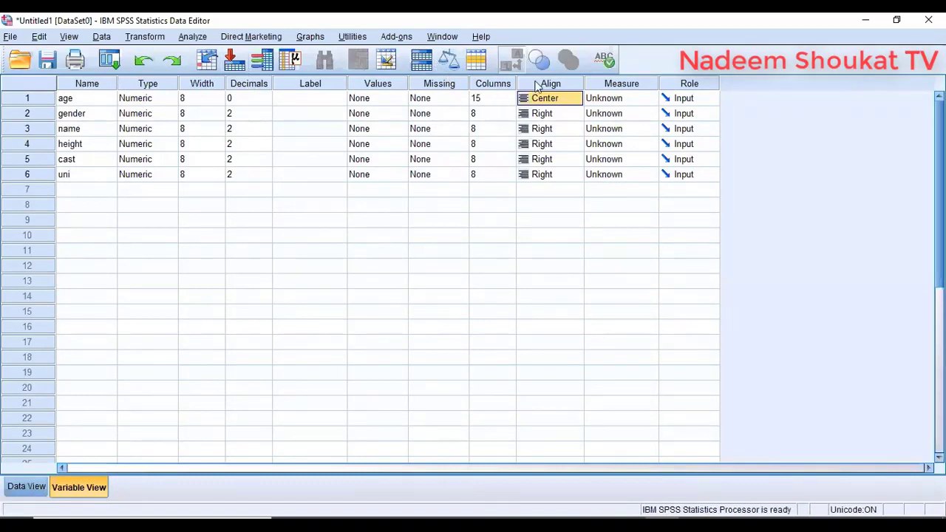
click(638, 100)
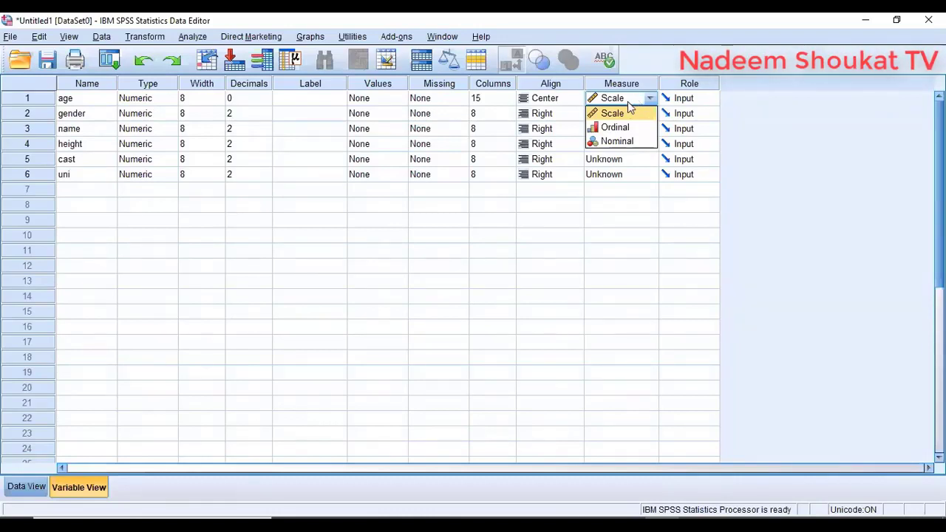
- Keep age's measurement level at Scale
click(625, 113)
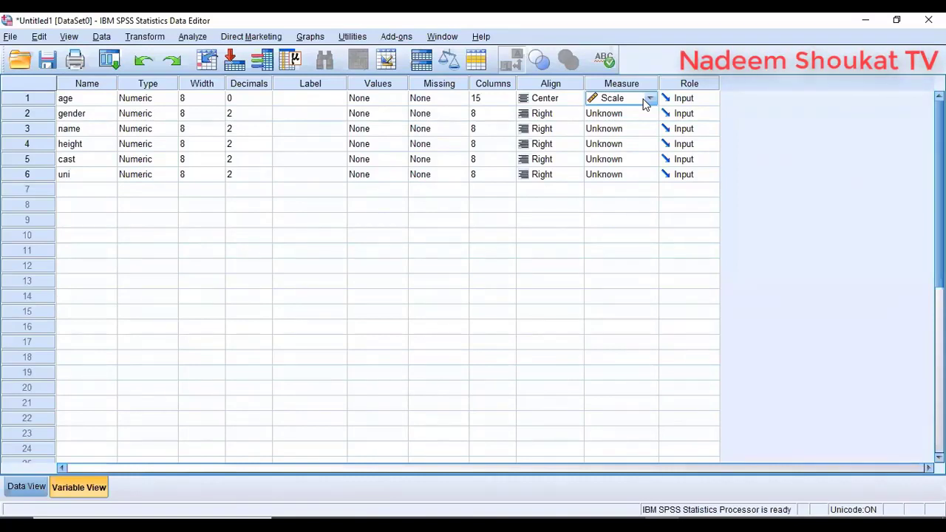
click(649, 99)
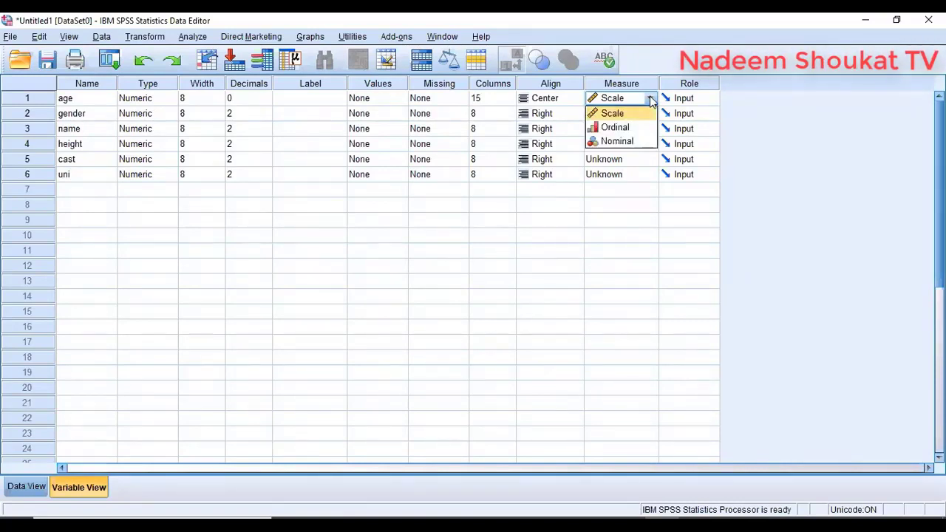
click(650, 100)
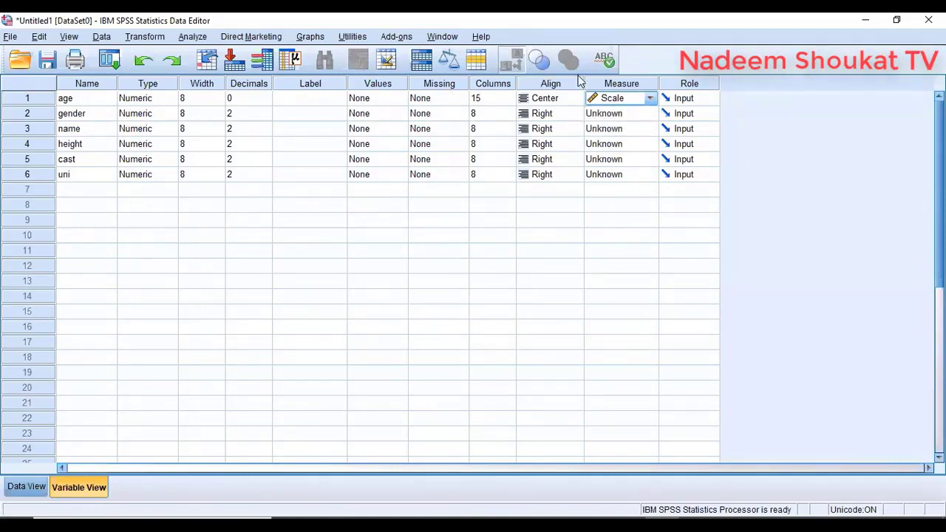
click(95, 102)
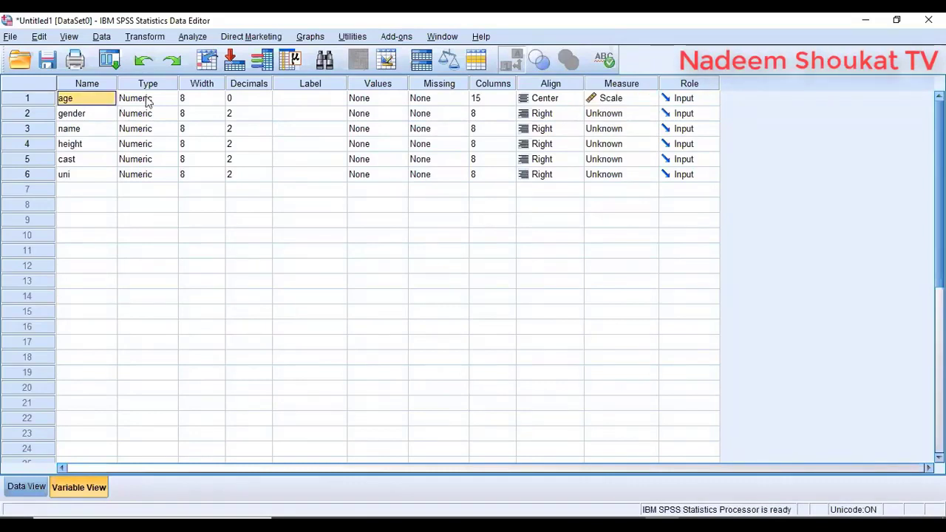
click(257, 94)
- Highlight the Columns, Align and Measure properties, then open age's Role choices
click(488, 83)
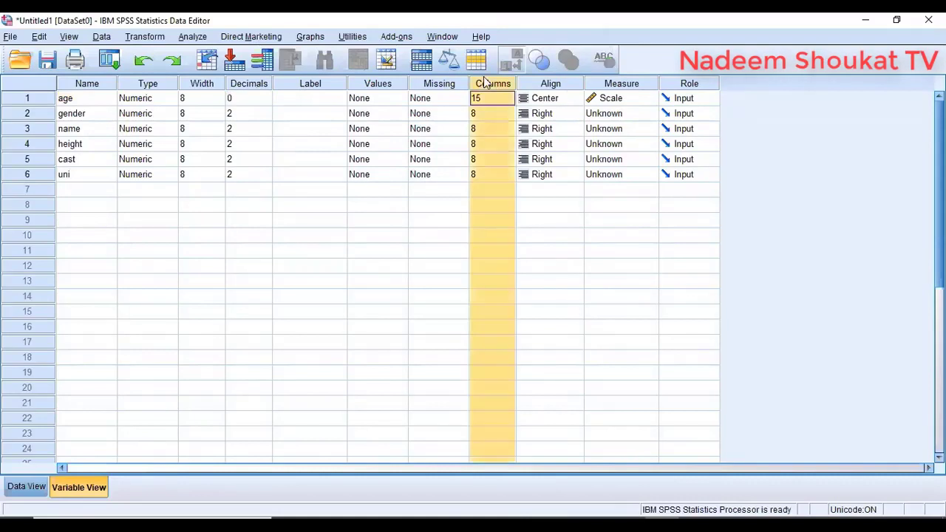
click(563, 82)
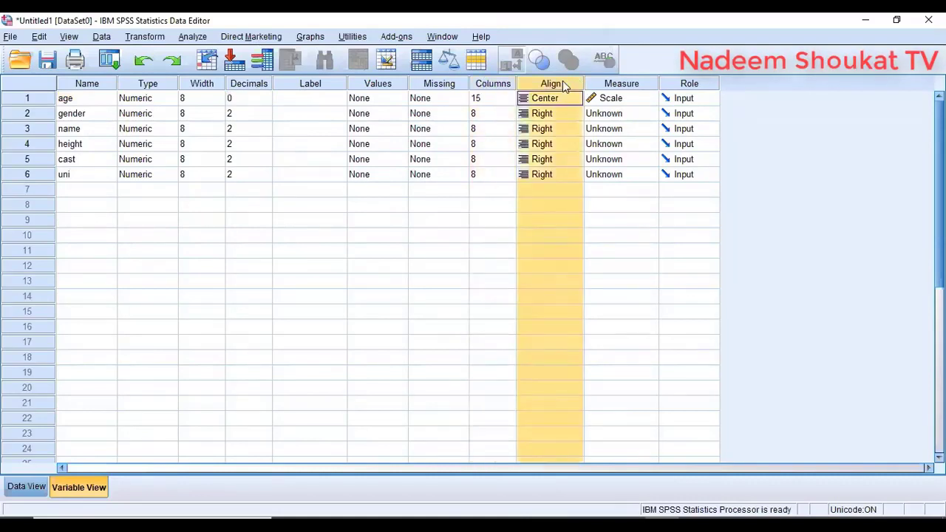
click(613, 84)
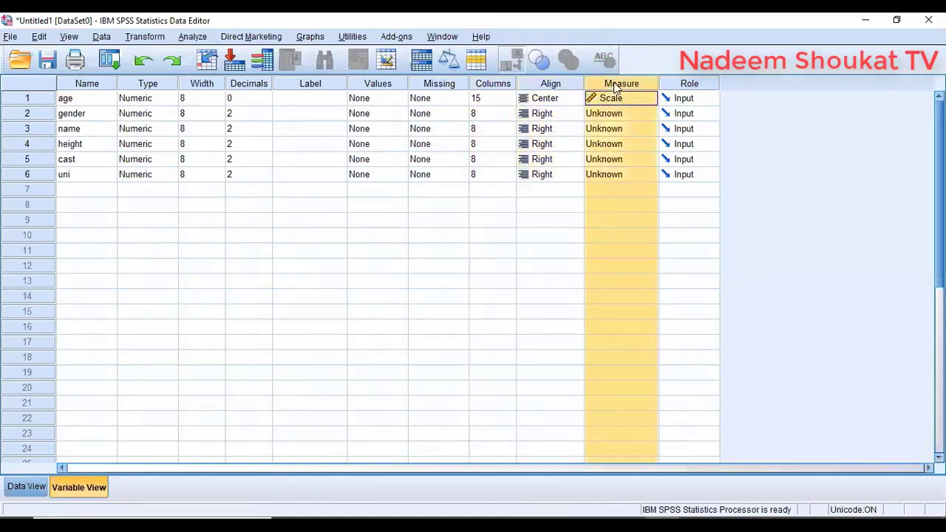
click(708, 98)
click(711, 99)
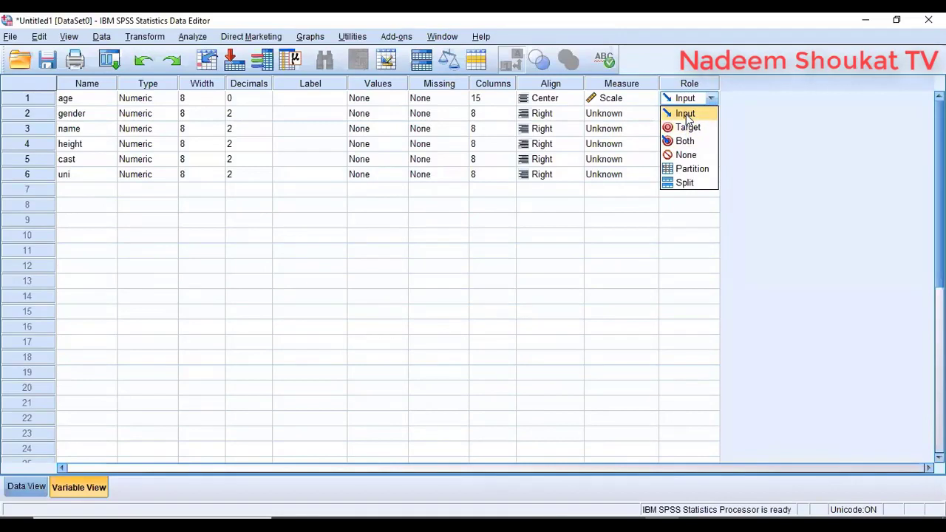
- Change age's role from Input to Target and reopen the list to confirm it
click(710, 97)
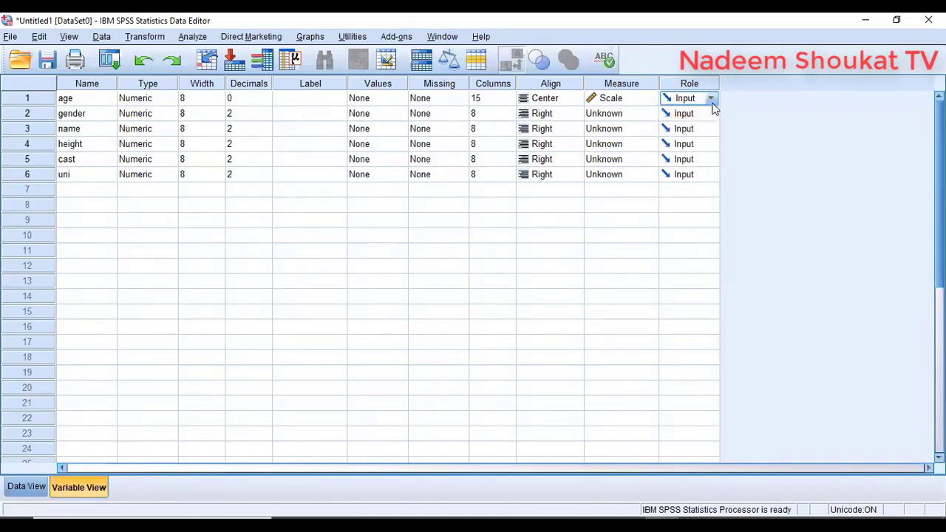
click(711, 97)
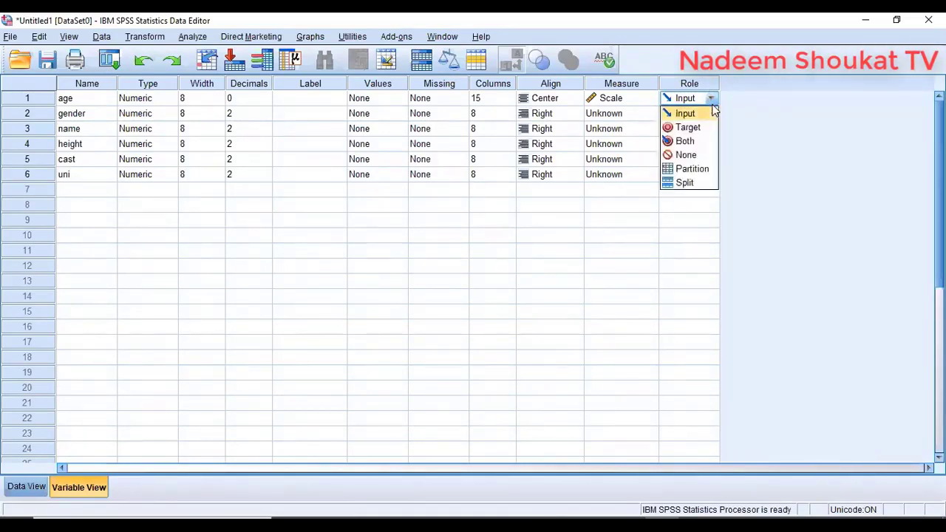
click(687, 128)
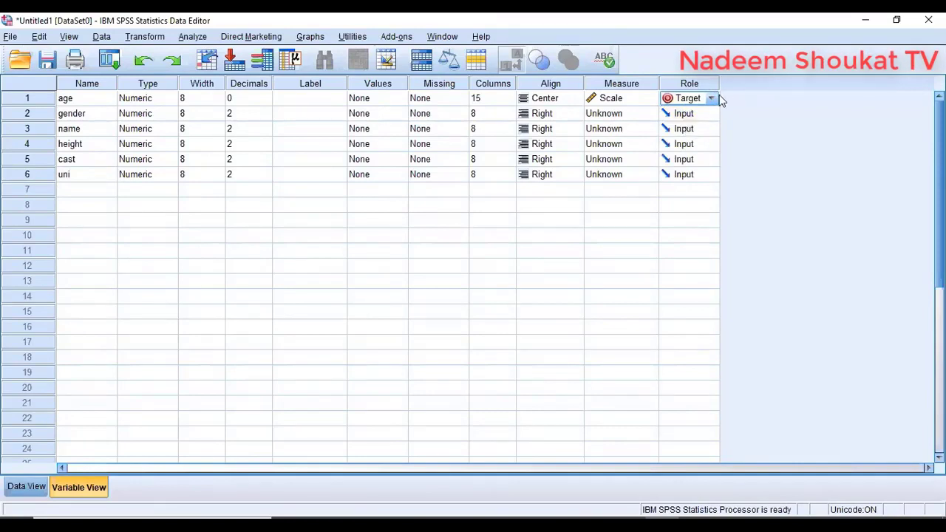
click(710, 99)
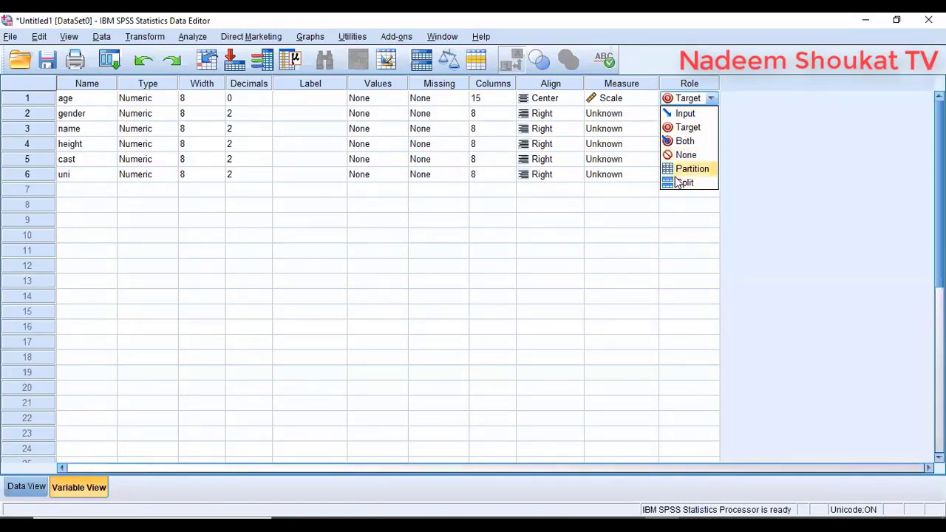
click(711, 98)
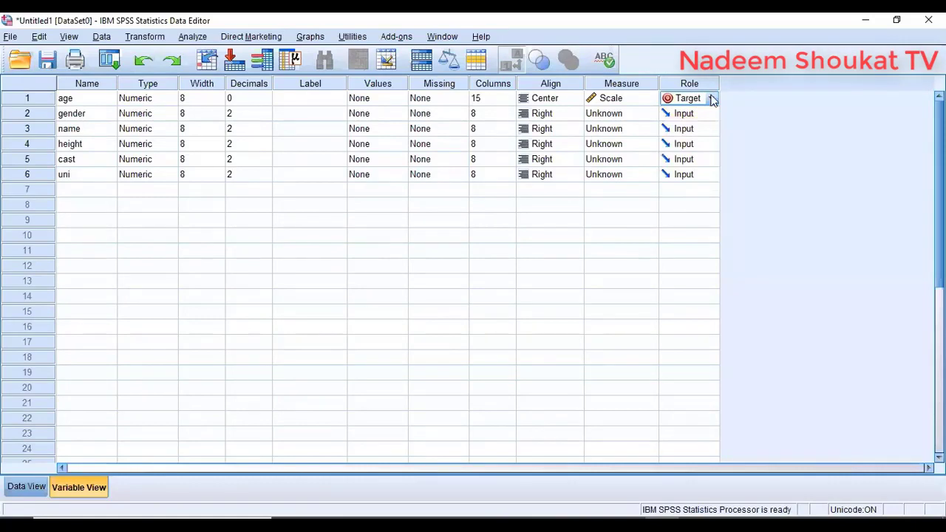
click(713, 98)
click(712, 99)
- Try typing text into the first gender and name cells of the data grid
click(33, 482)
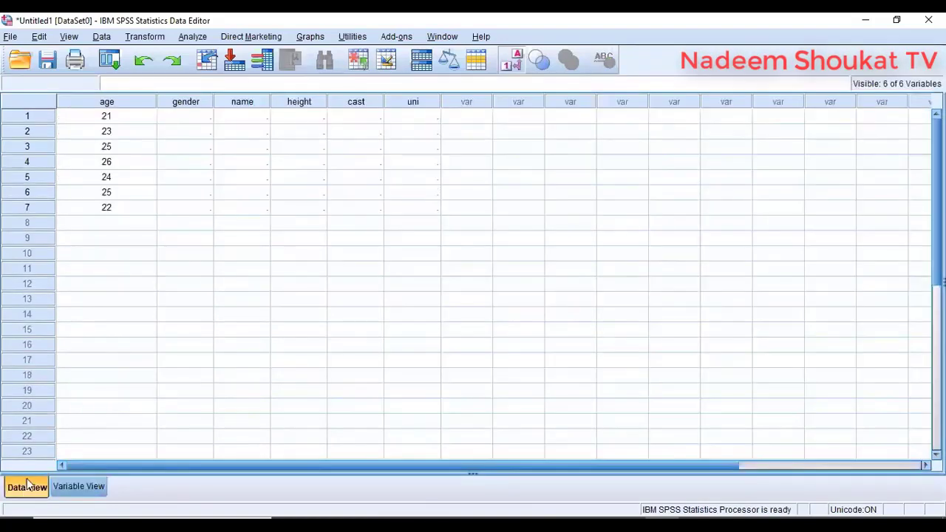
click(185, 120)
text(male)
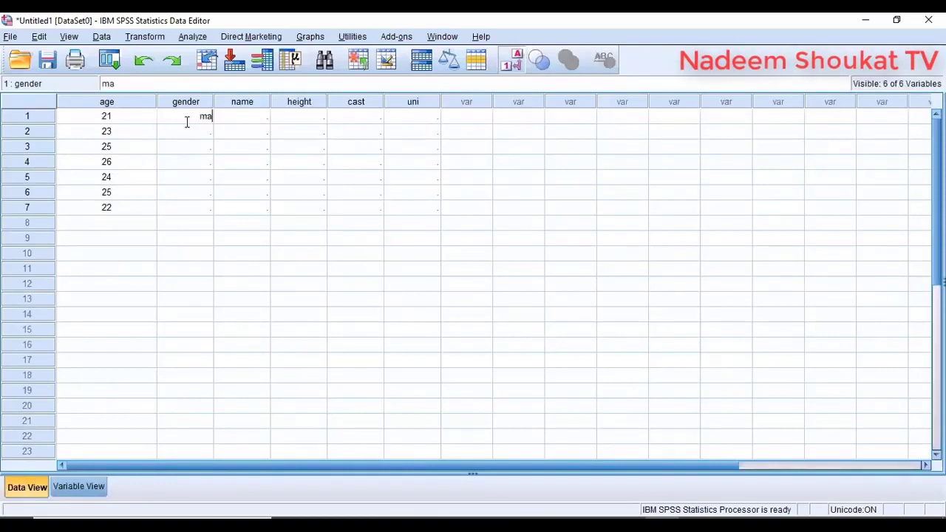
key(BackSpace)
key(BackSpace)
key(BackSpace)
key(BackSpace)
click(248, 121)
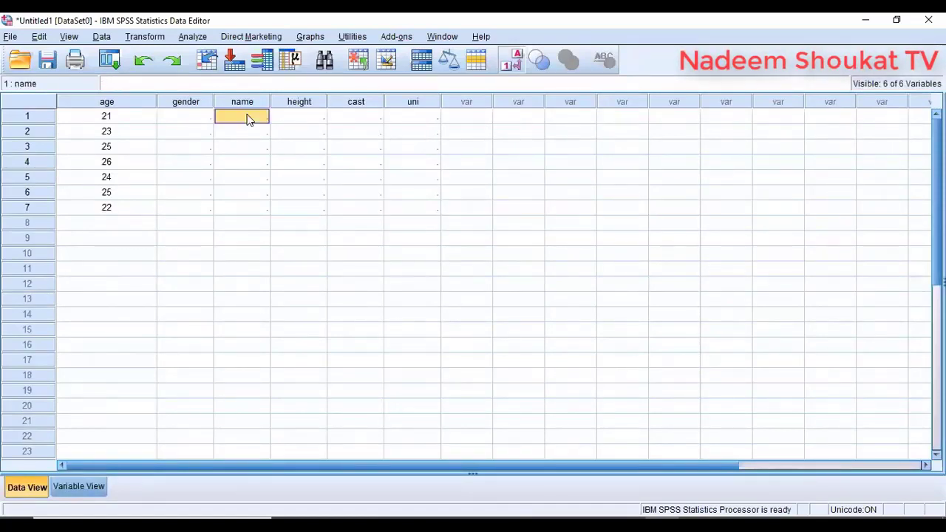
text(imran)
key(Return)
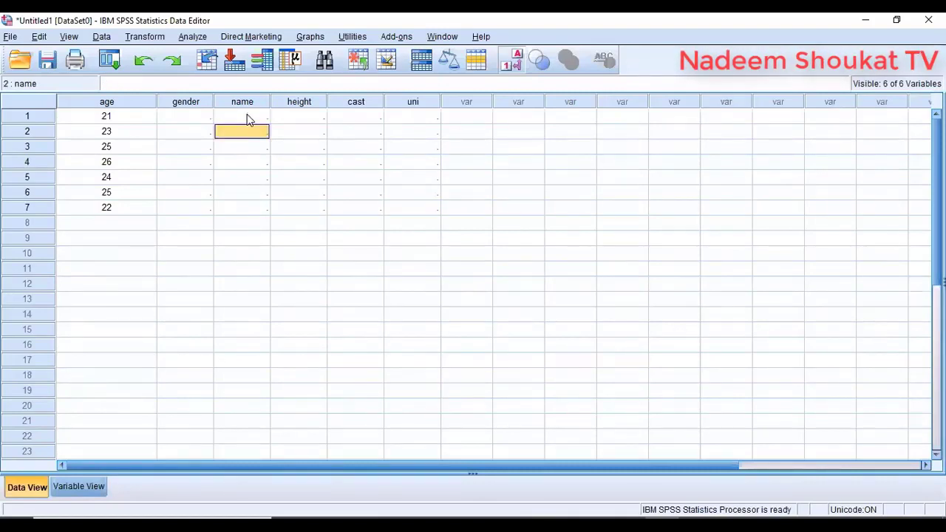
- Change the name variable's type from Numeric to String
click(79, 487)
click(98, 132)
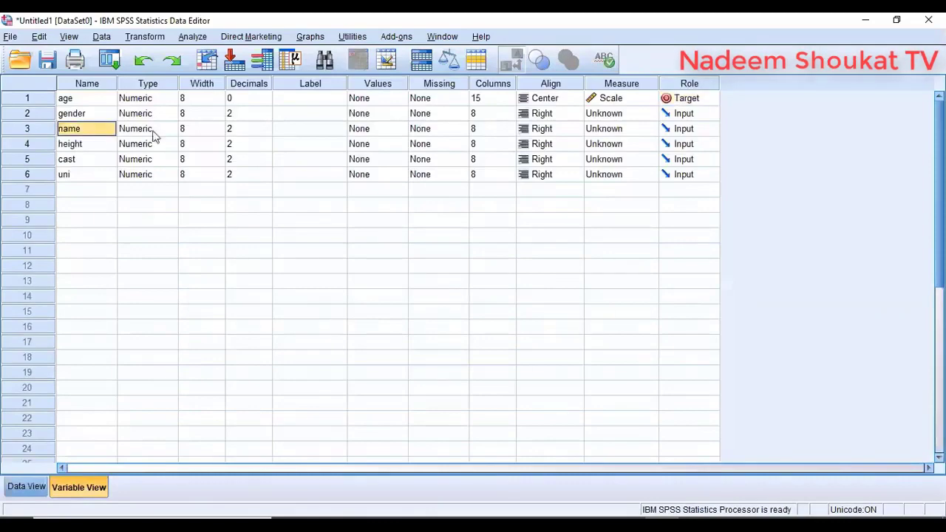
double_click(170, 135)
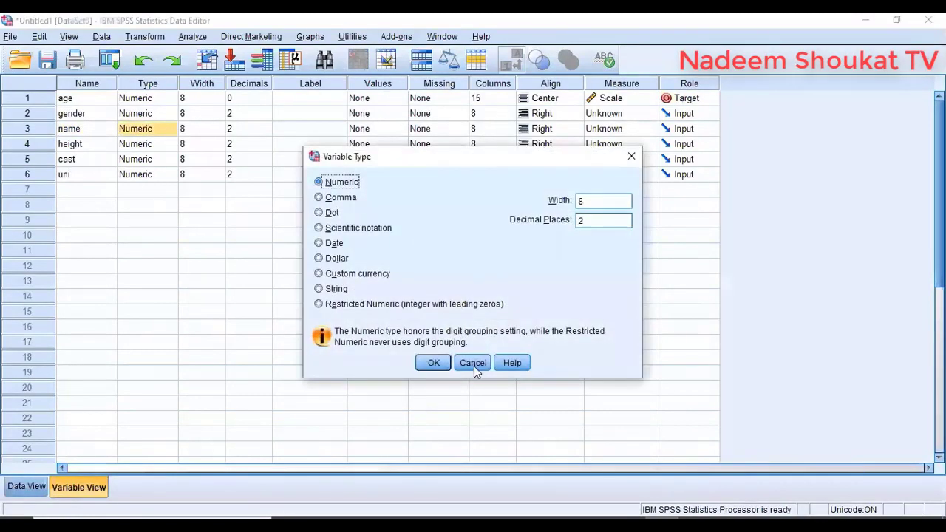
click(473, 363)
click(26, 487)
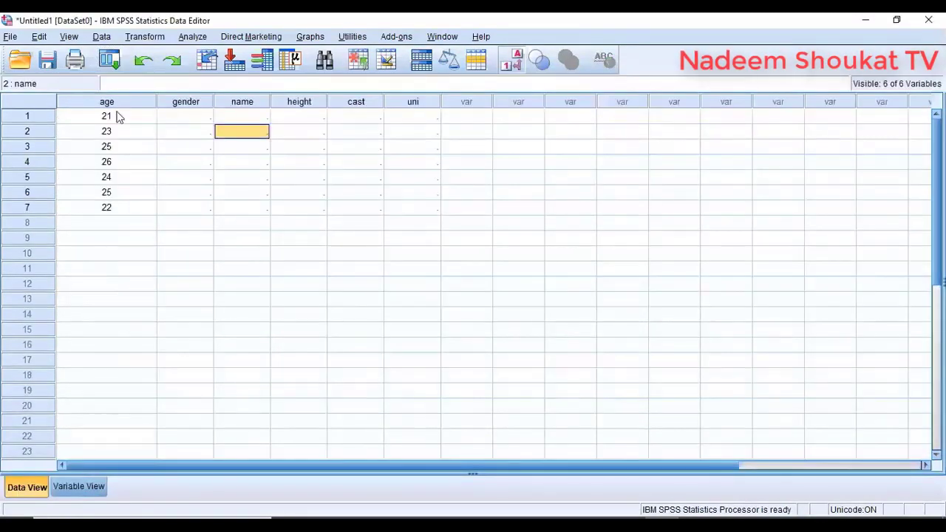
click(85, 485)
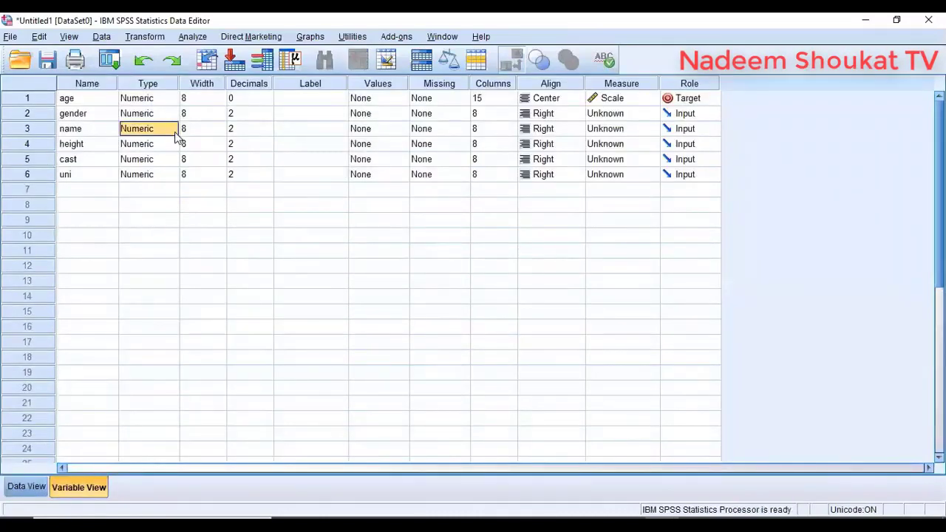
click(174, 130)
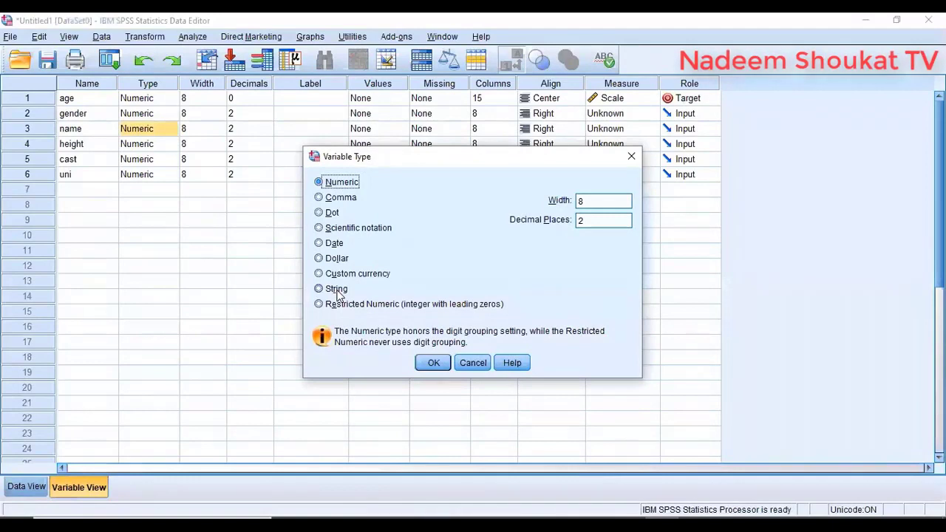
click(336, 289)
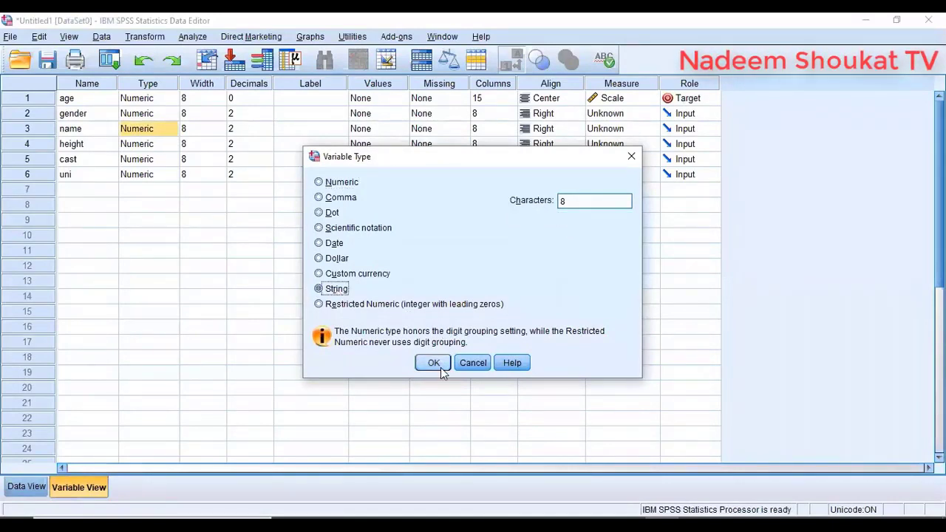
click(433, 363)
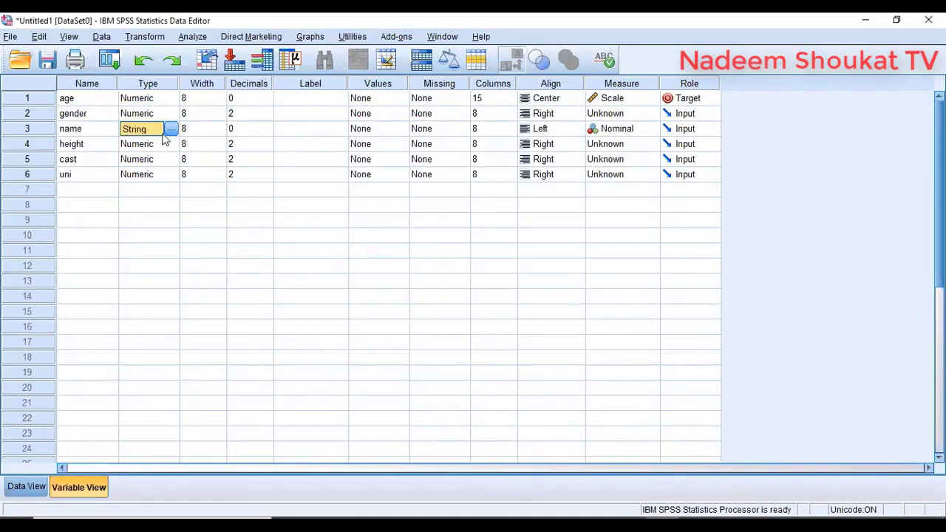
click(27, 487)
- Enter a person's name in each of the first two name cells
click(251, 118)
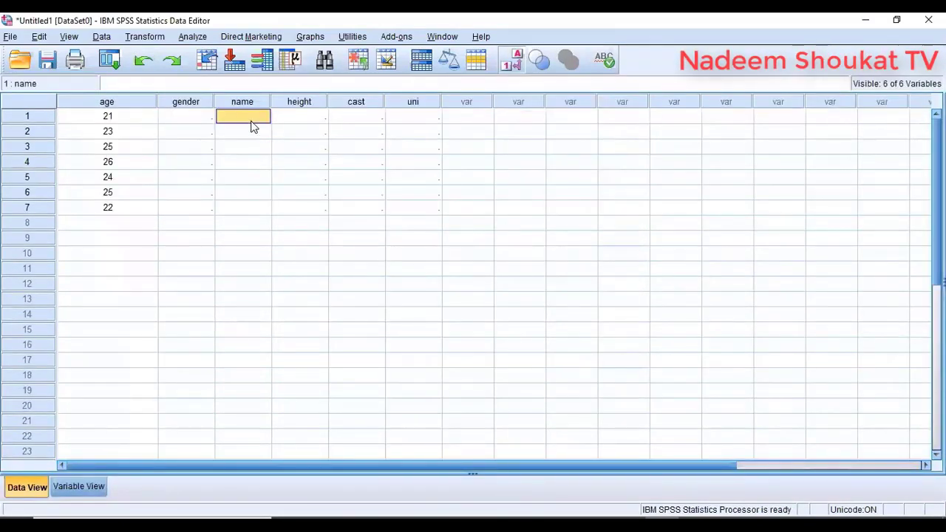
text(ali)
key(Return)
text(omer)
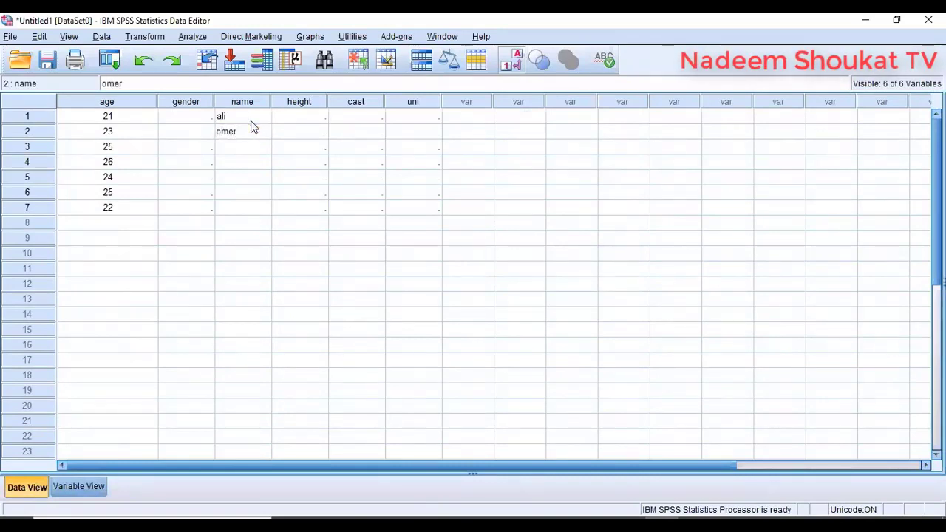
key(Return)
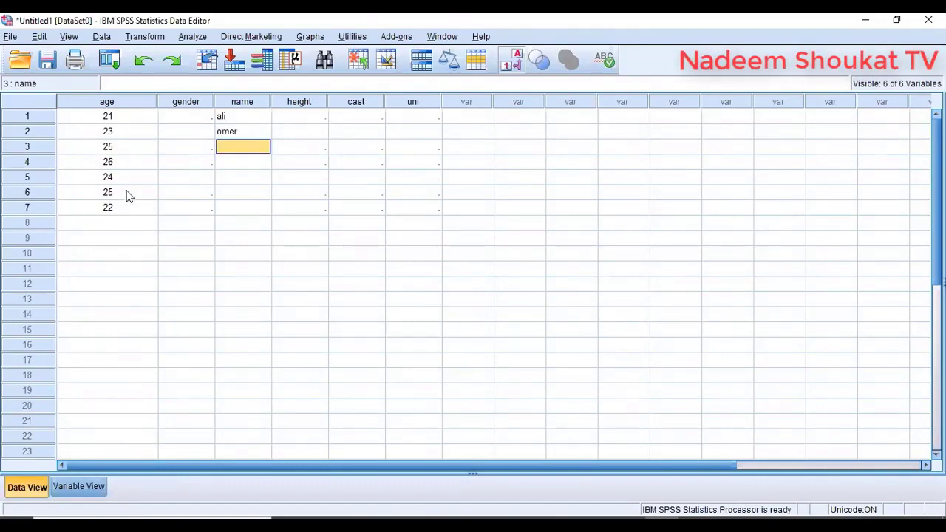
- Open and cancel gender's type settings, then begin typing the third row's name
click(90, 487)
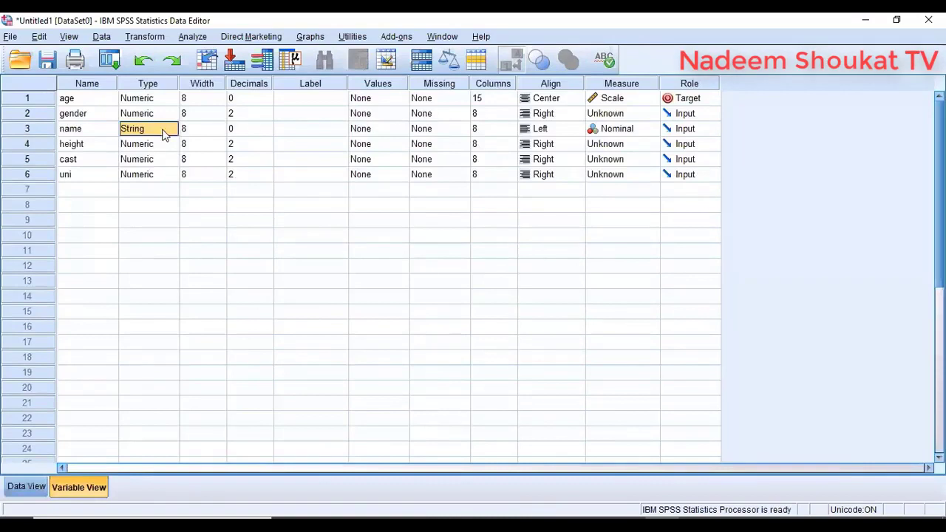
click(254, 132)
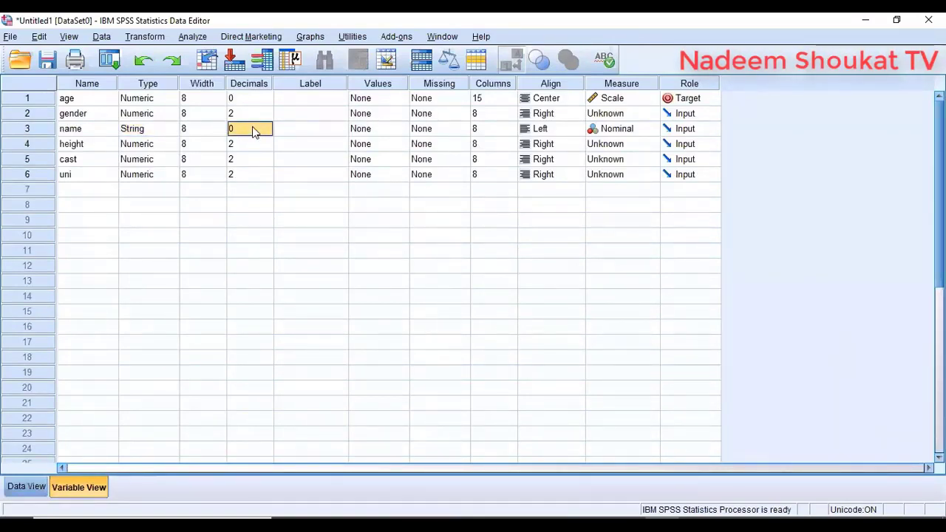
double_click(178, 114)
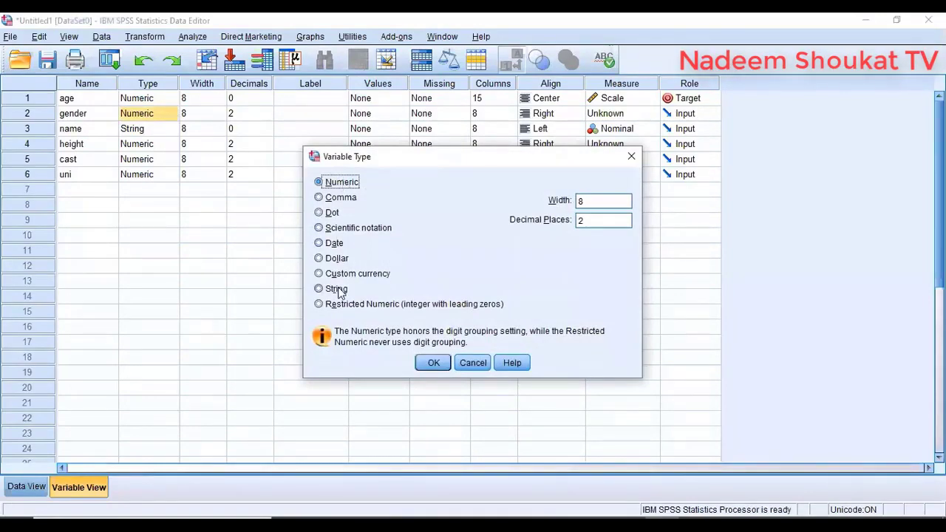
click(479, 363)
click(29, 487)
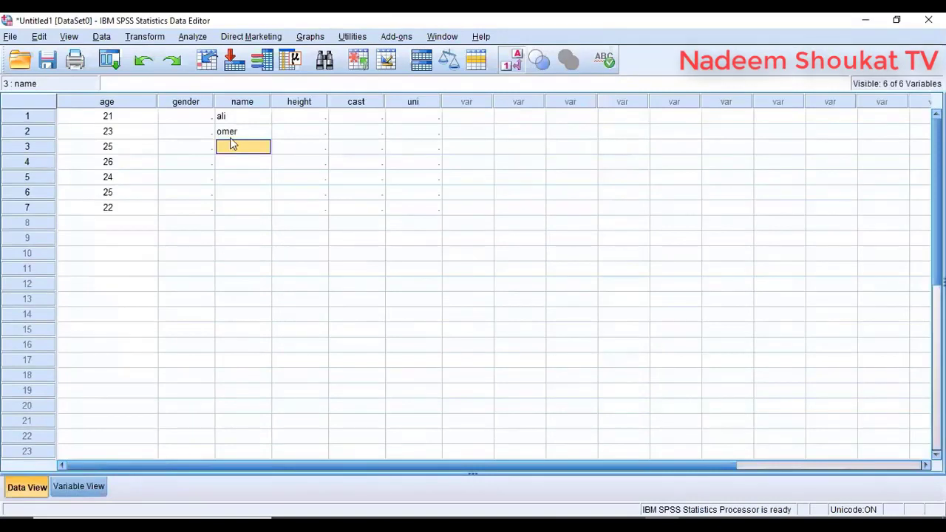
- Set the gender variable's width to 30
click(73, 486)
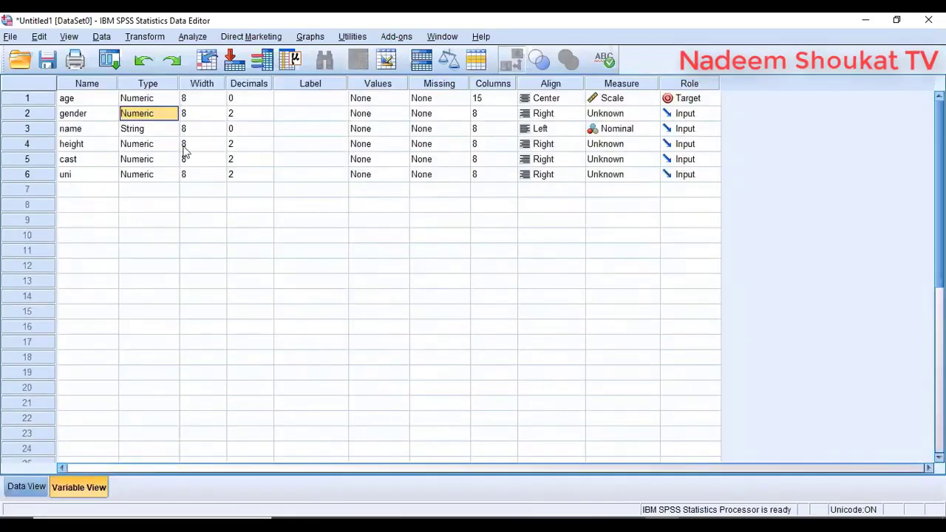
click(198, 113)
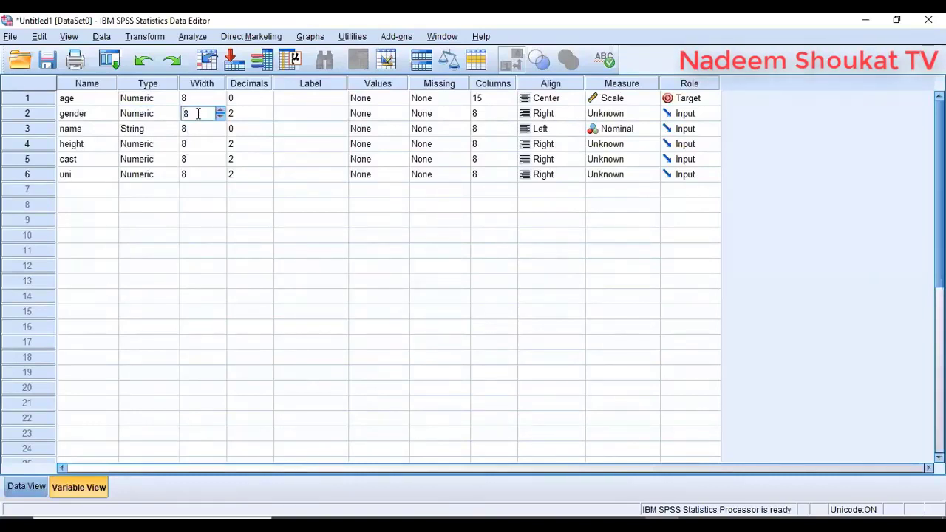
text(30)
key(Return)
click(26, 487)
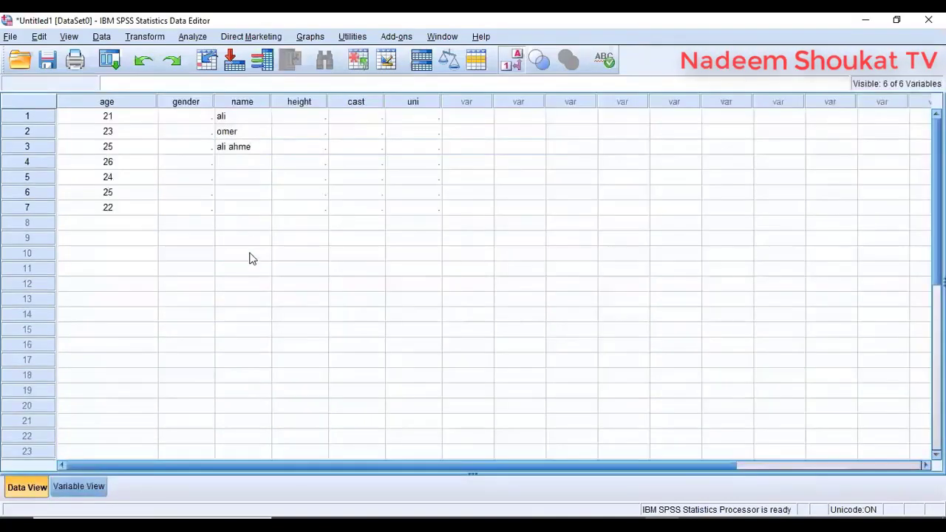
- Finish entering the third row's full name in the name column
double_click(262, 149)
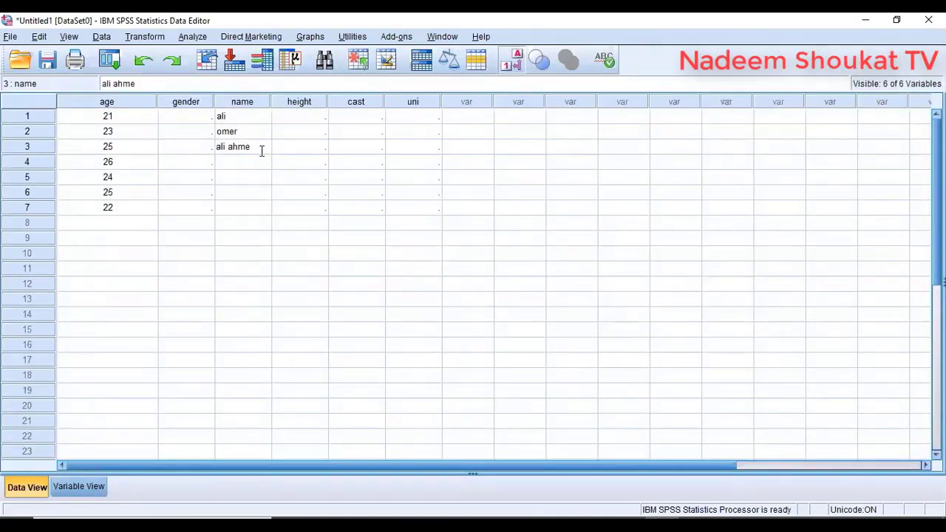
click(261, 151)
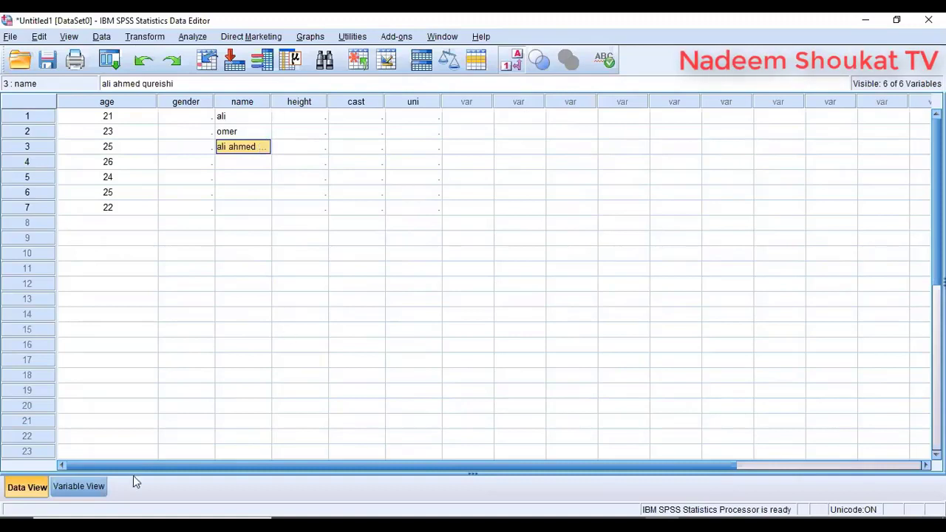
- Increase name's display columns and drag its data column wider to fit full names
click(97, 484)
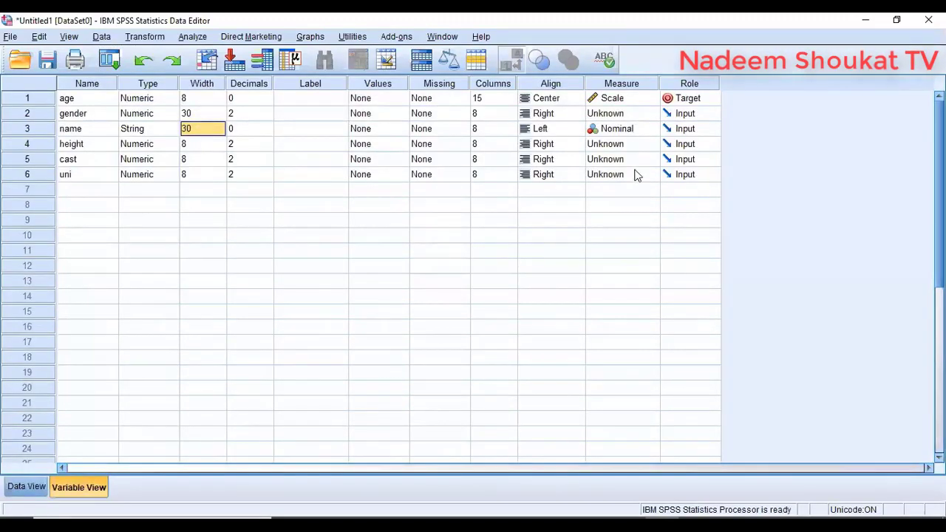
click(500, 130)
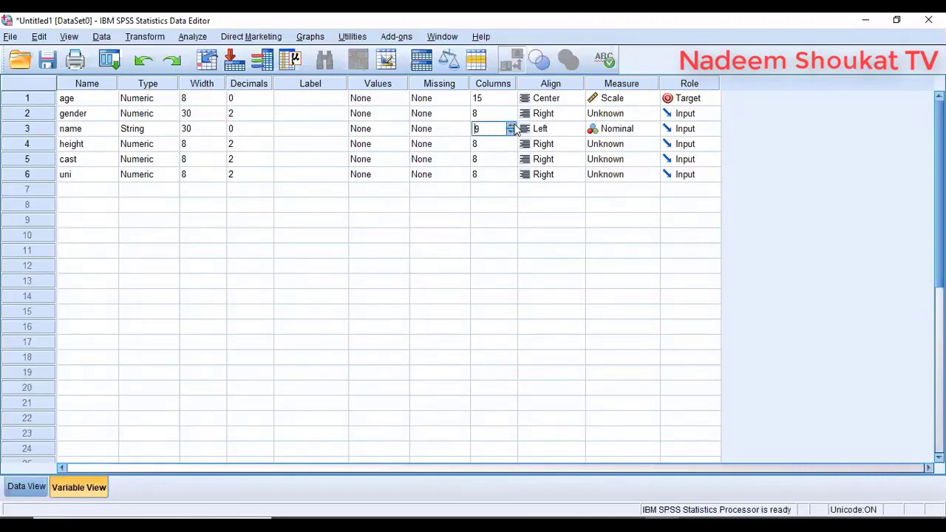
click(512, 125)
click(513, 126)
click(513, 125)
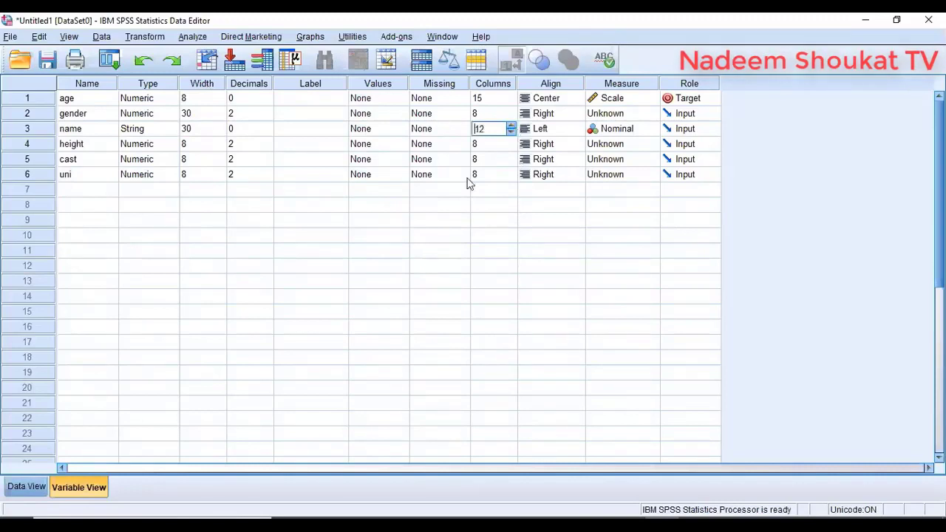
click(27, 487)
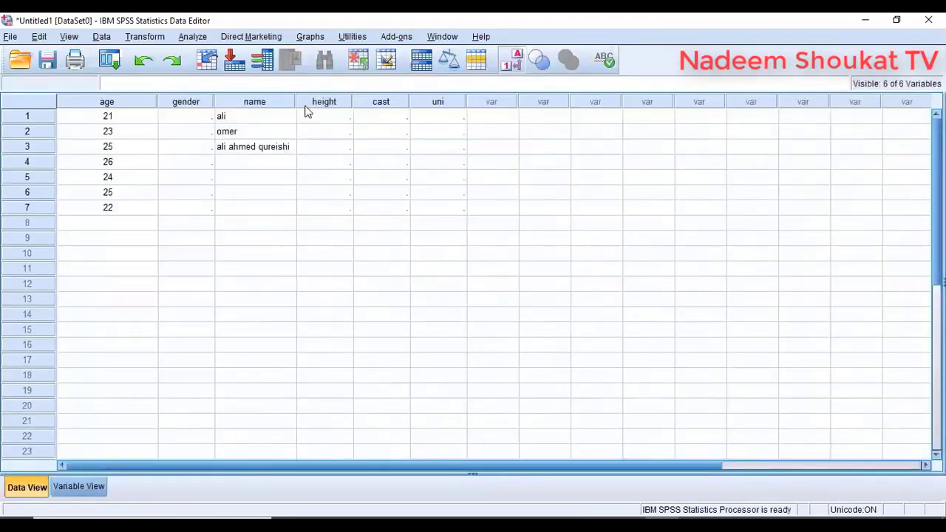
drag(297, 101, 358, 100)
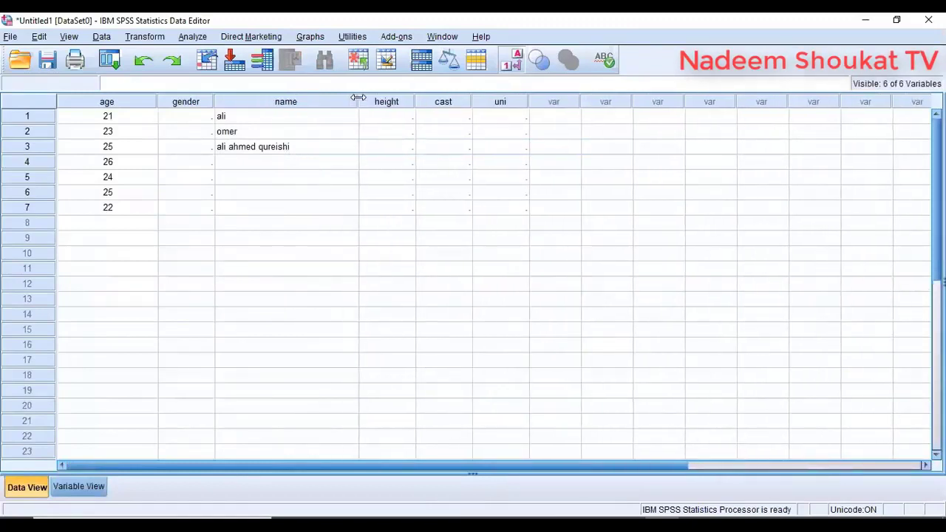
- Set the name variable's display columns to exactly 15
click(78, 487)
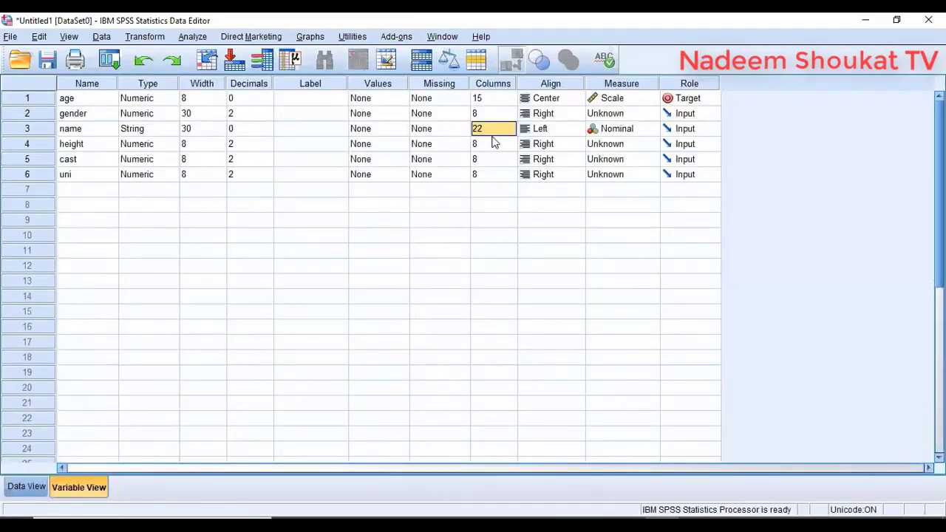
click(495, 129)
key(BackSpace)
key(BackSpace)
text(15)
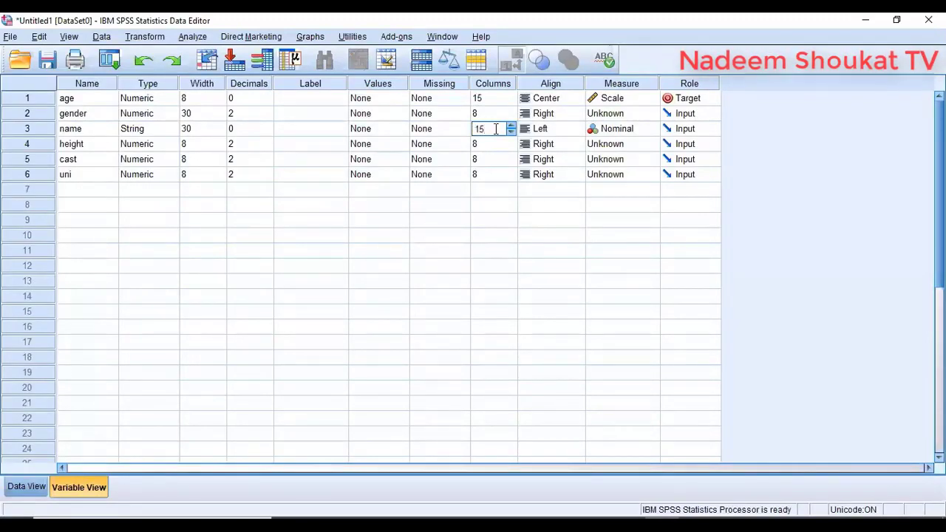
key(Tab)
key(shift+Tab)
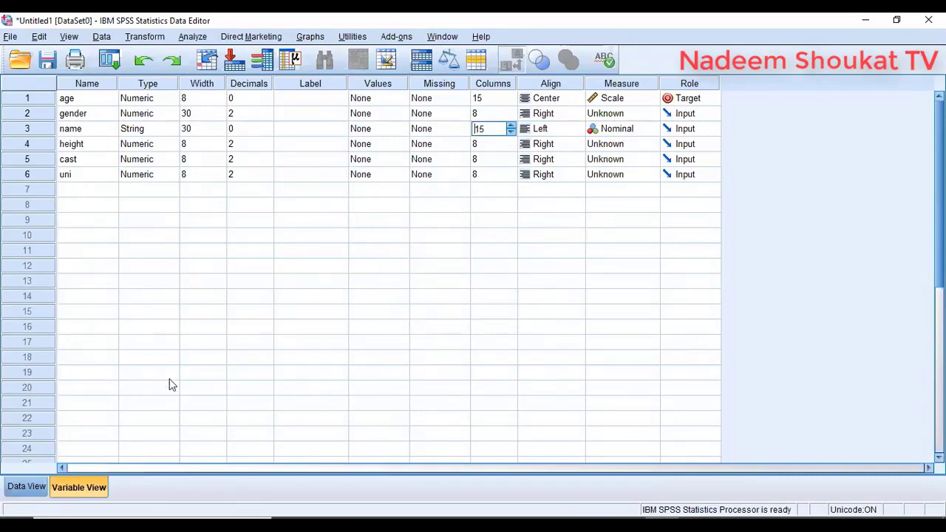
click(28, 488)
click(98, 494)
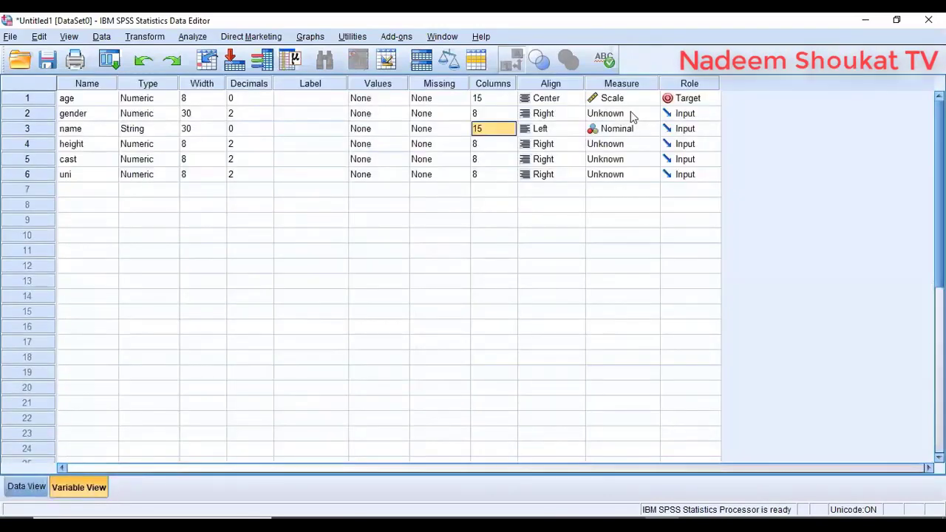
click(41, 133)
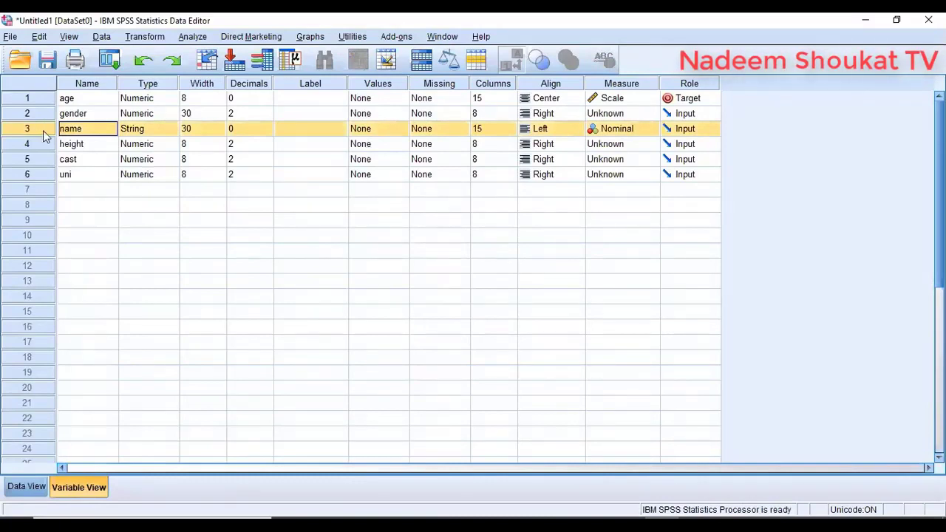
- Drag the name variable to row 1 so the order reads name, gender, age, height, cast, uni
drag(43, 131, 52, 131)
drag(52, 131, 57, 103)
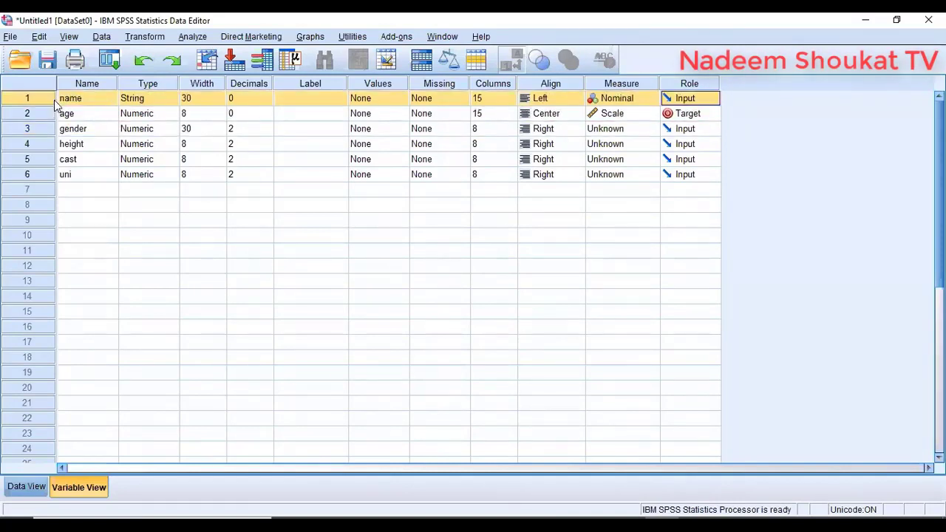
click(27, 487)
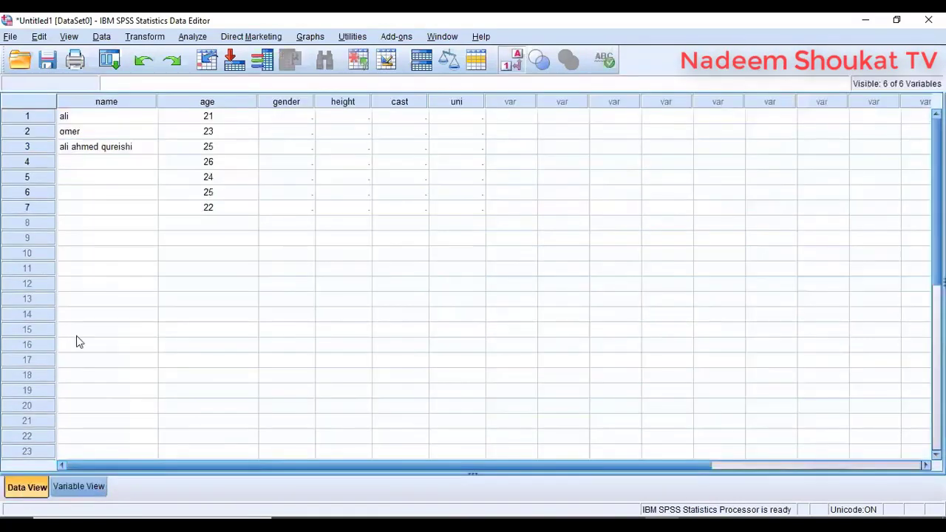
click(132, 105)
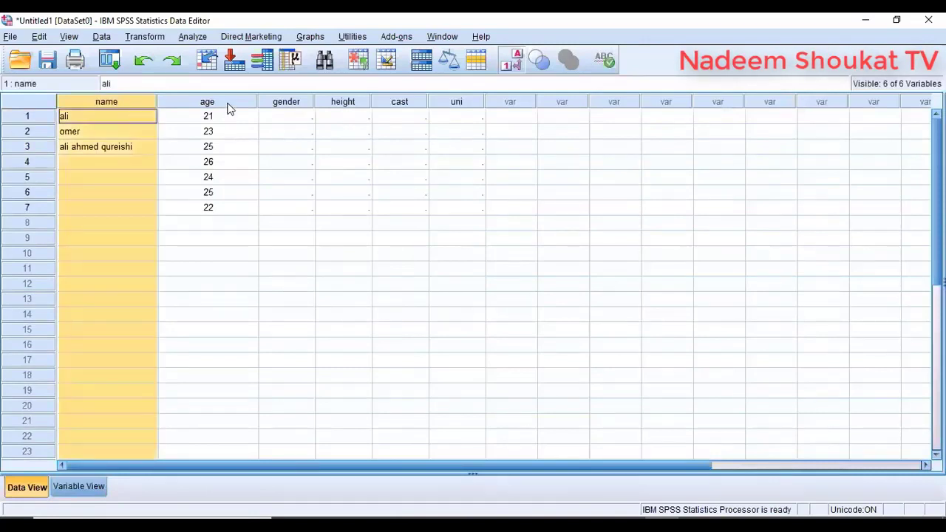
click(78, 486)
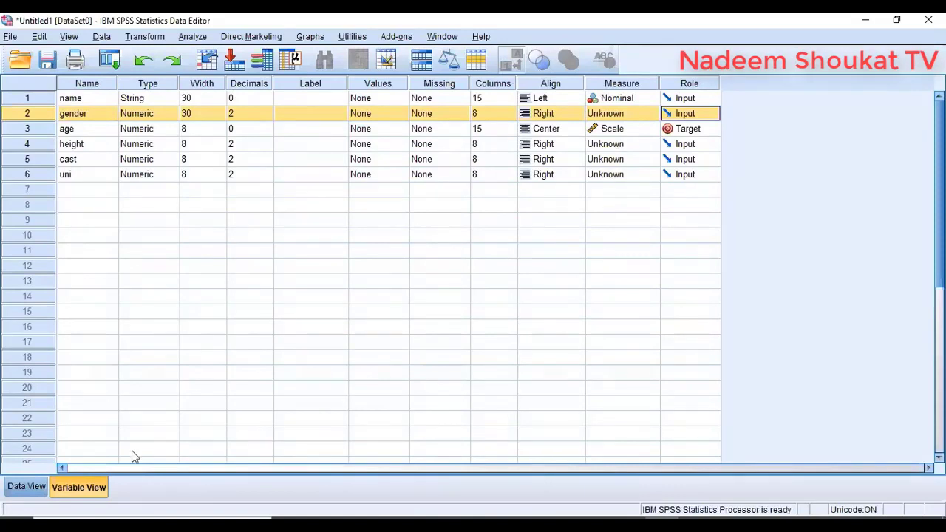
- Type gender codes 1, 1, 1, 2, 2 into rows 1–5 of the gender column
click(29, 486)
click(200, 121)
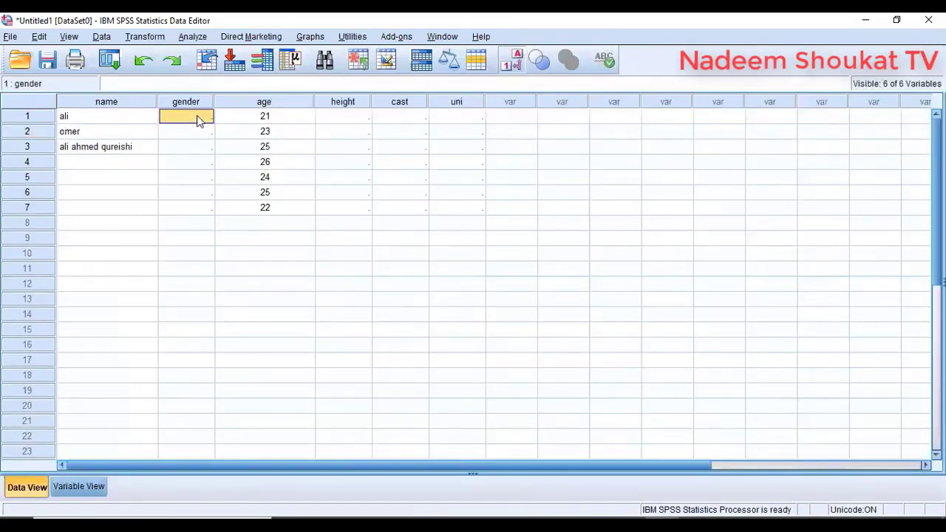
text(1)
key(Return)
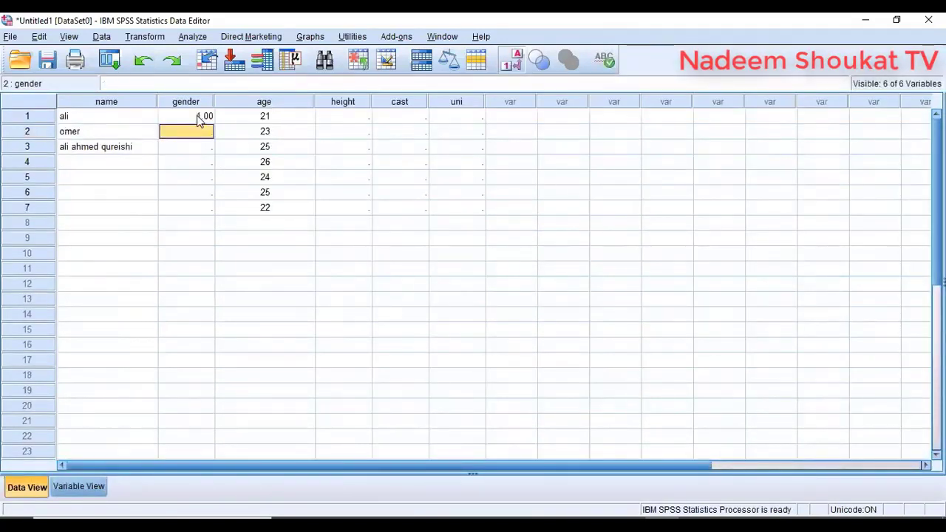
text(1)
key(Return)
text(1)
key(Return)
text(2)
key(Return)
text(2)
key(Return)
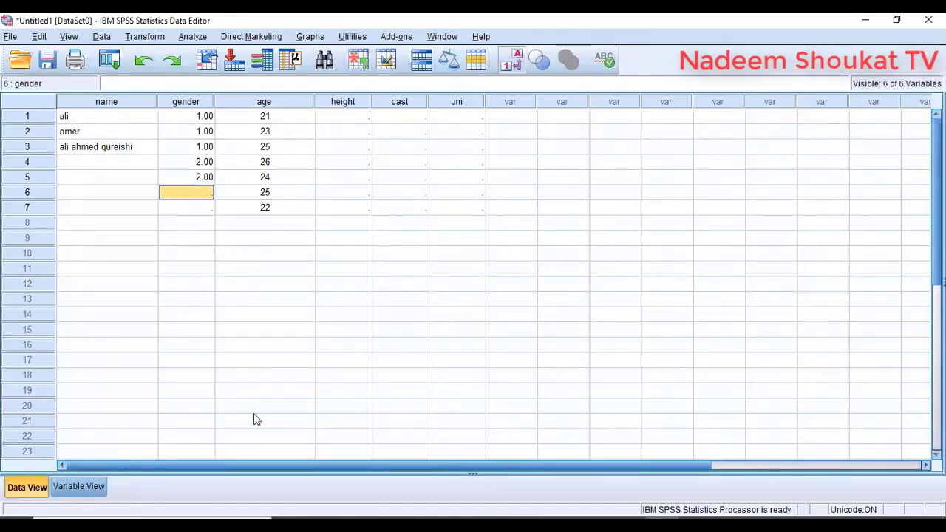
click(79, 486)
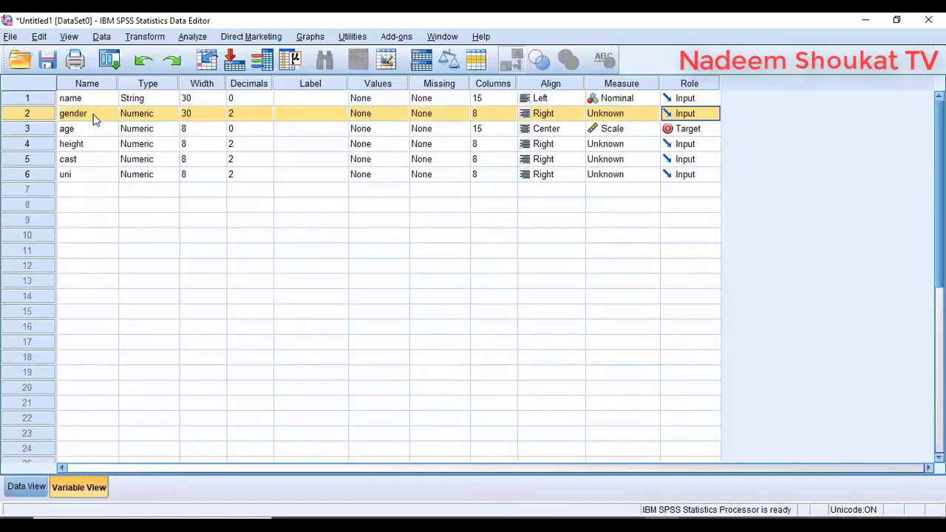
- Add gender value labels 1 = Male and 2 = Female, then view them in the data grid
click(399, 114)
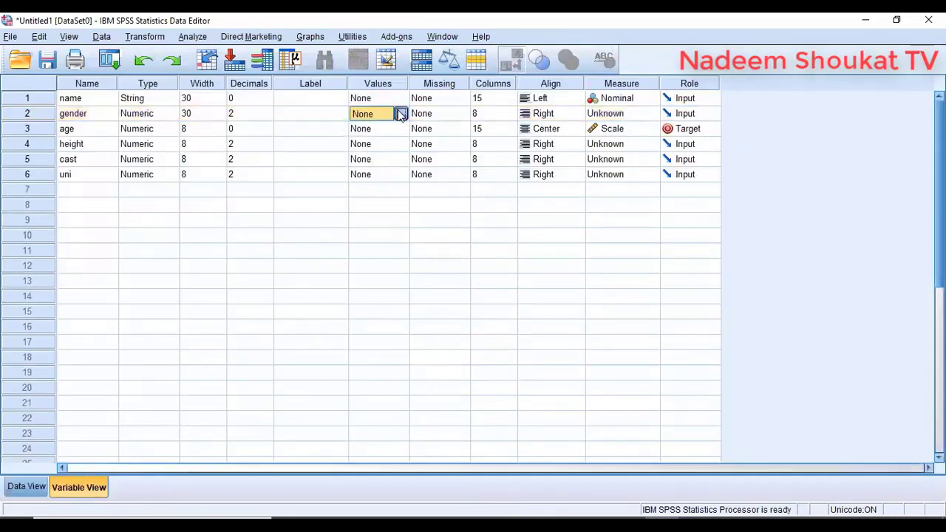
click(400, 114)
text(1)
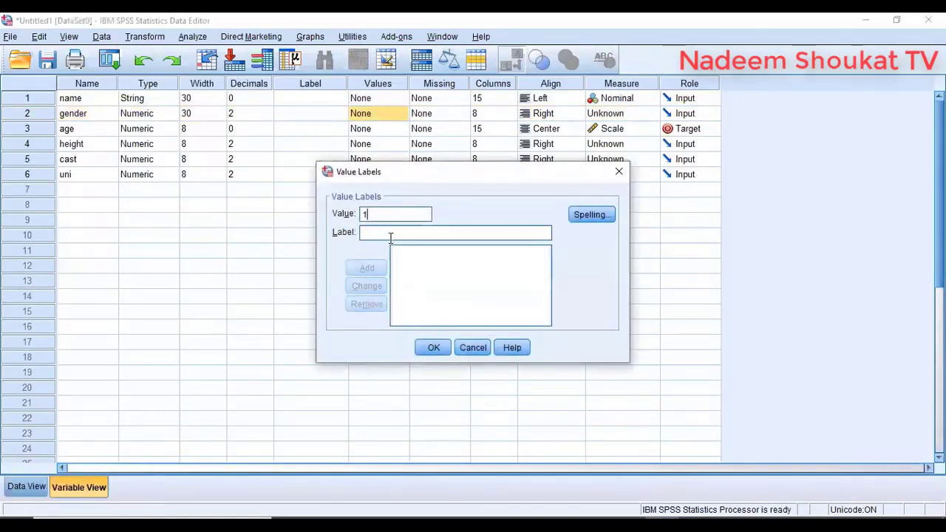
text(Male)
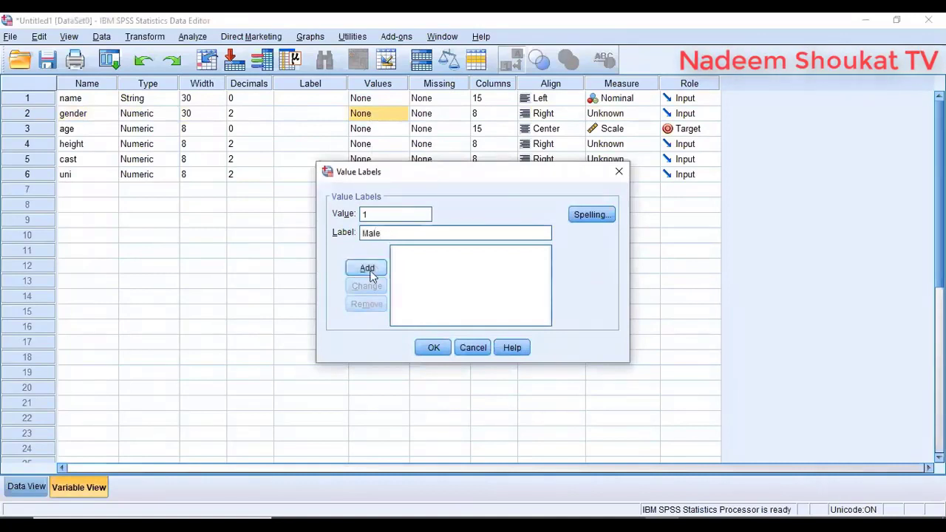
click(367, 267)
text(2)
click(400, 233)
text(Female)
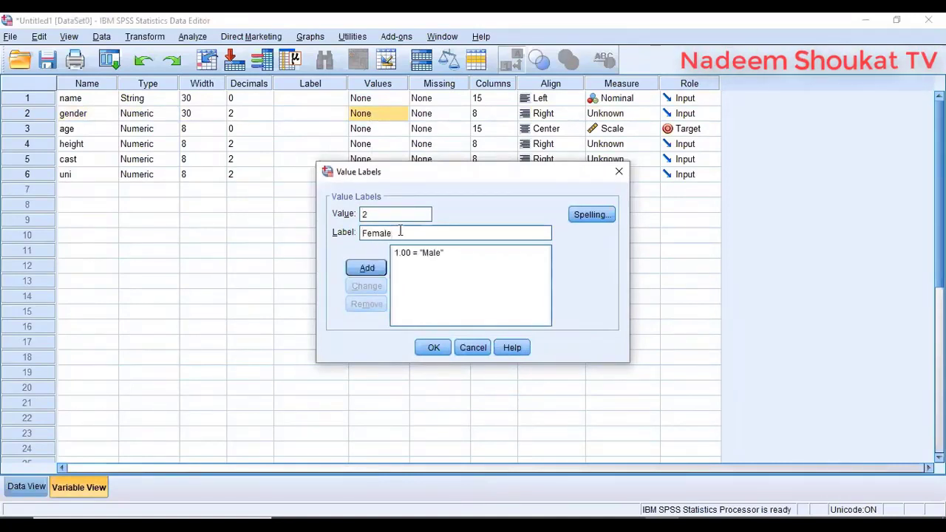
click(367, 267)
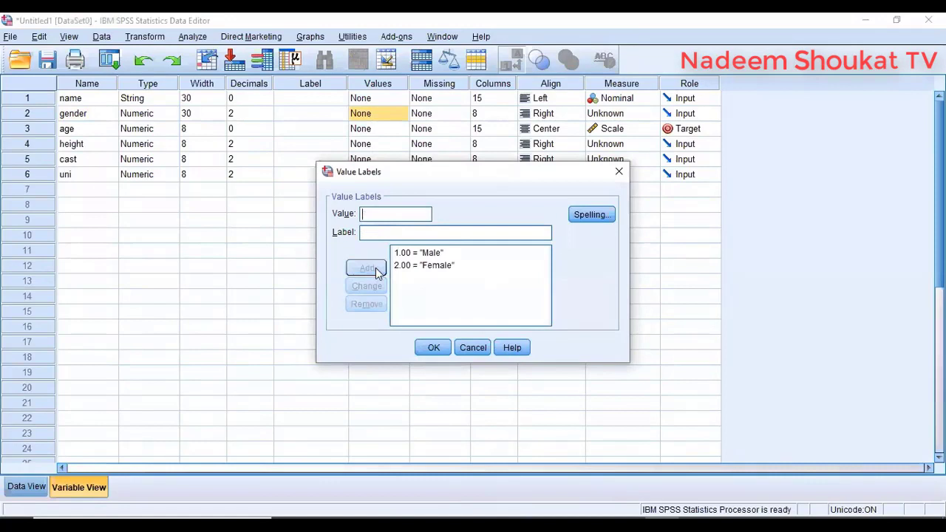
click(432, 348)
click(26, 487)
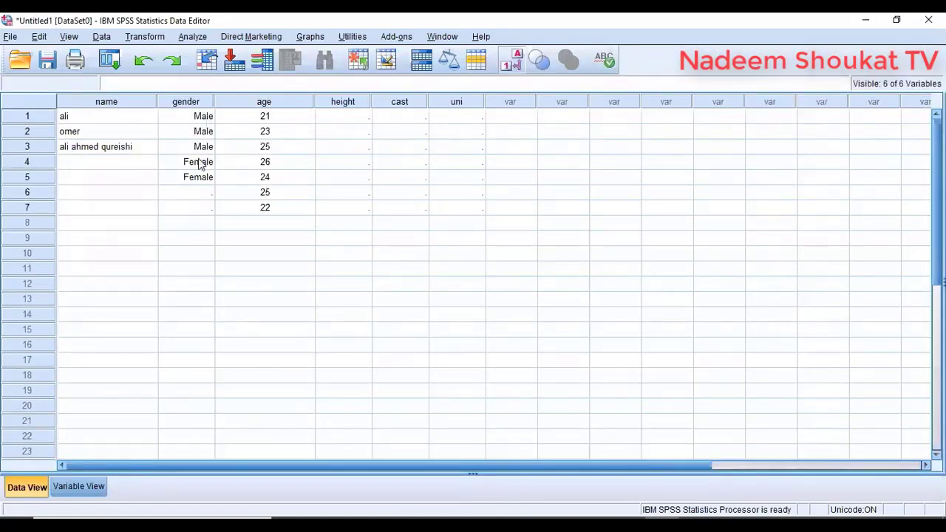
- Set row 6's gender to Male (code 1), correcting the mistyped entry
click(191, 192)
text(11)
key(Return)
click(190, 192)
text(1)
key(Return)
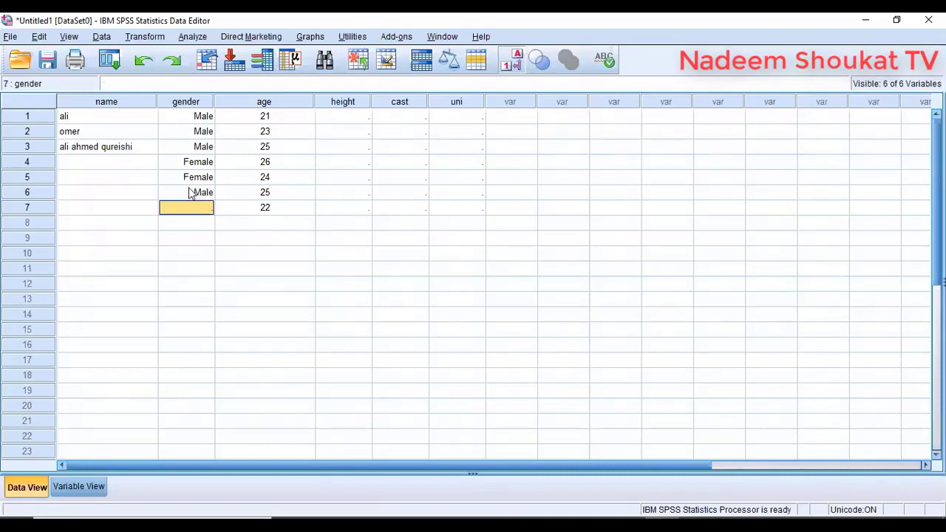
text(2)
key(Return)
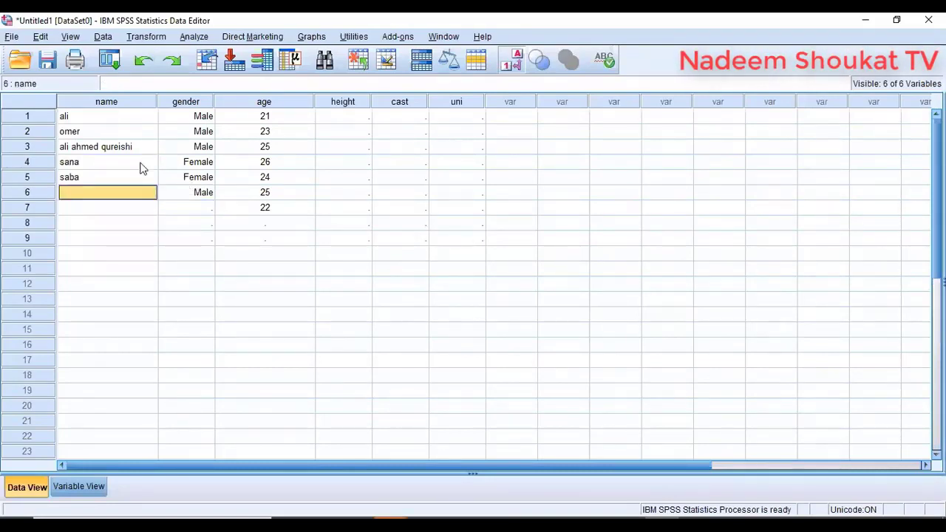
- Enter the respondent names for rows 6 and 7 and set row 7's gender to Female (code 2)
text(ashfaq)
key(Return)
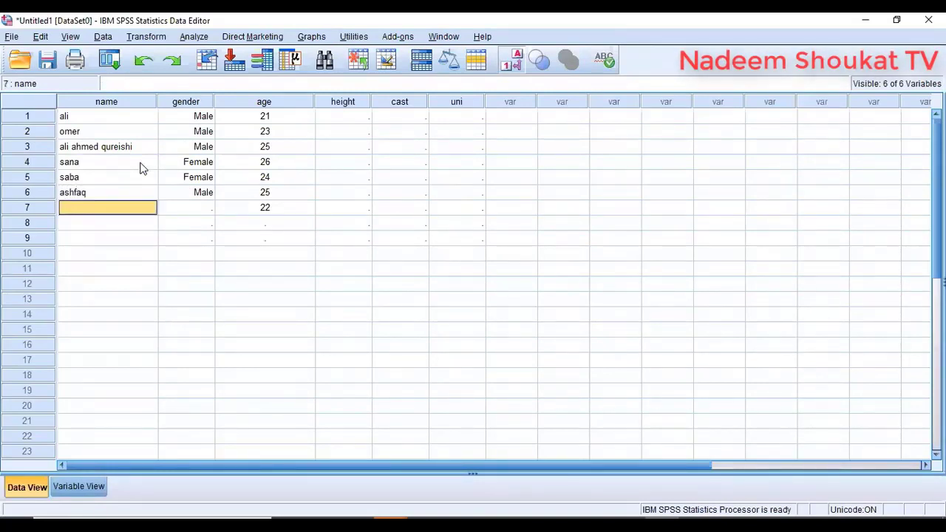
text(toona)
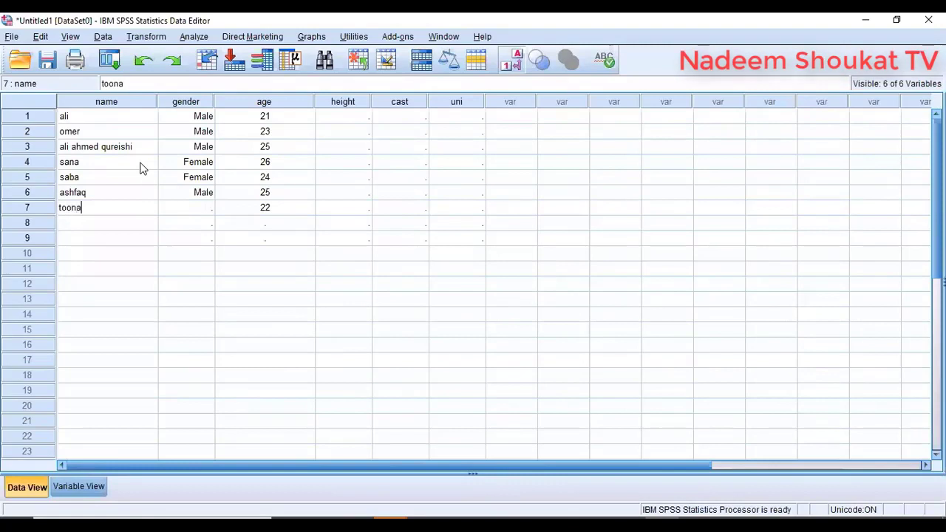
key(BackSpace)
key(BackSpace)
text(ba)
key(Tab)
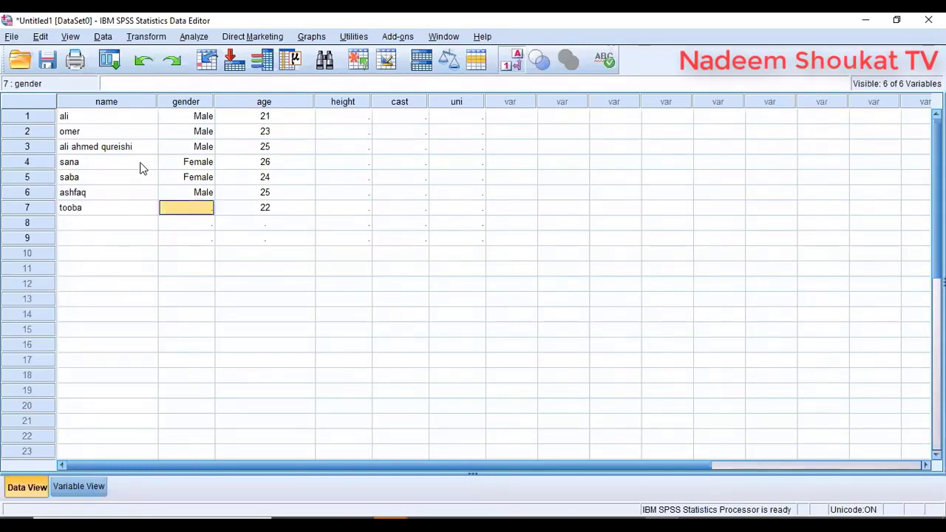
text(22)
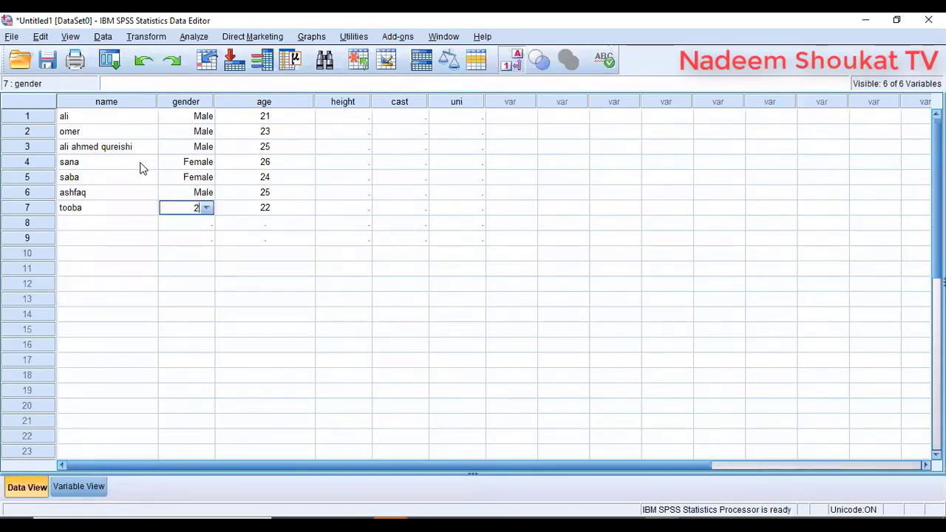
key(Return)
key(Up)
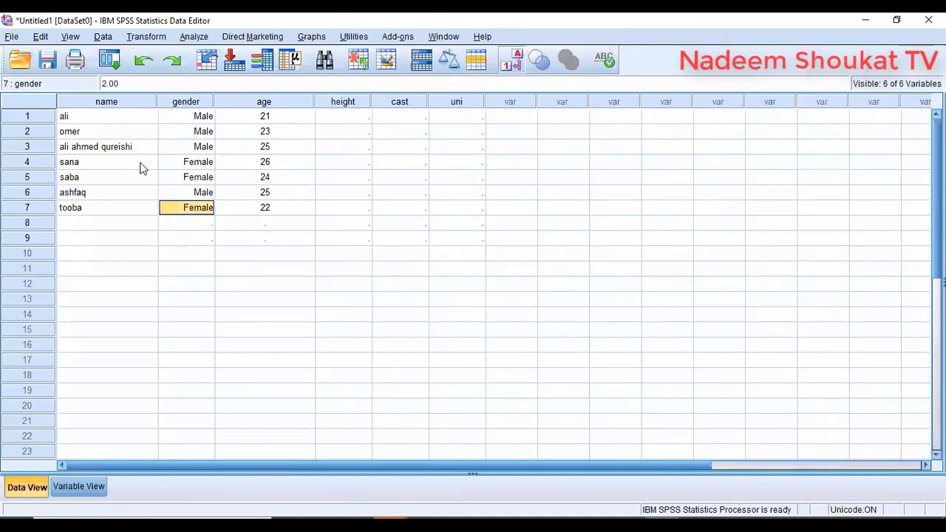
text(22)
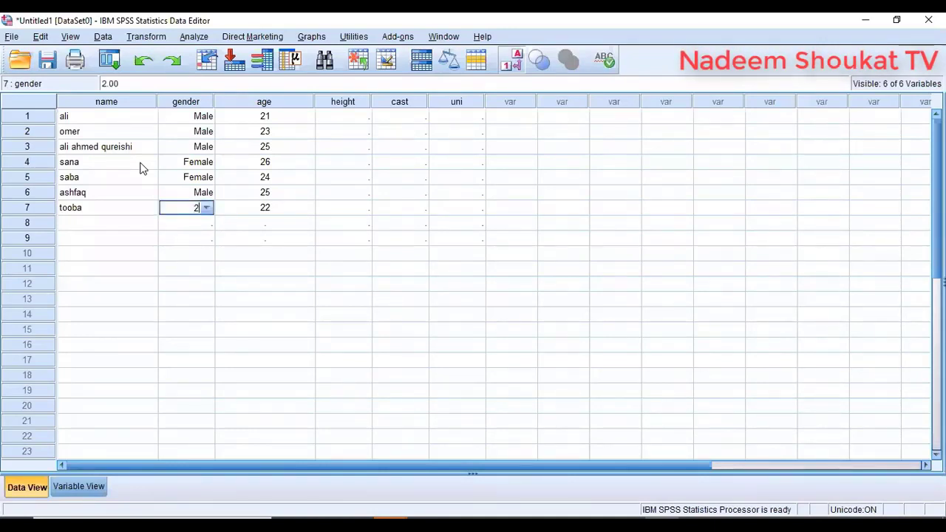
key(Return)
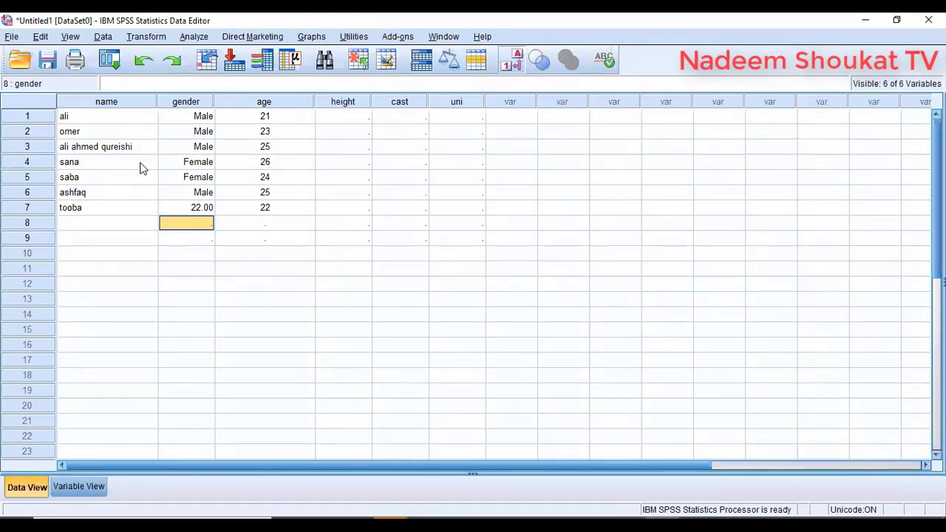
key(Up)
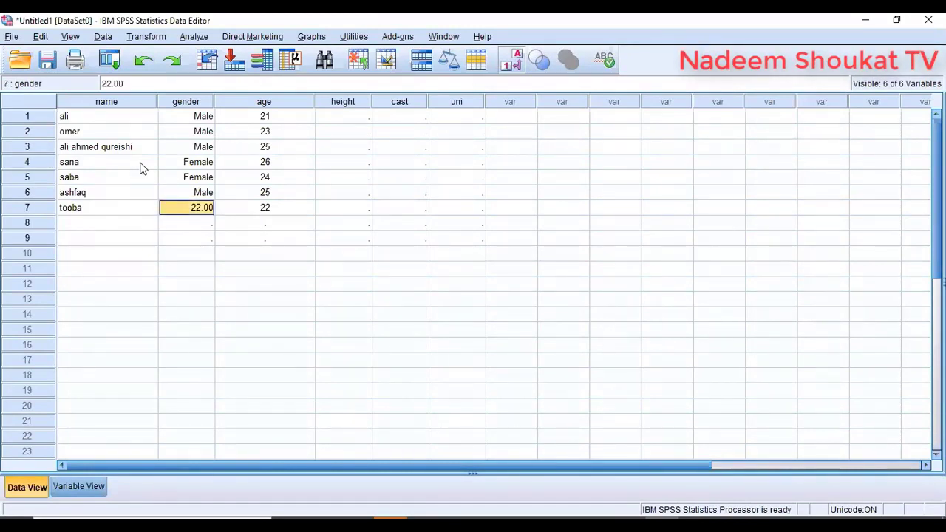
click(336, 116)
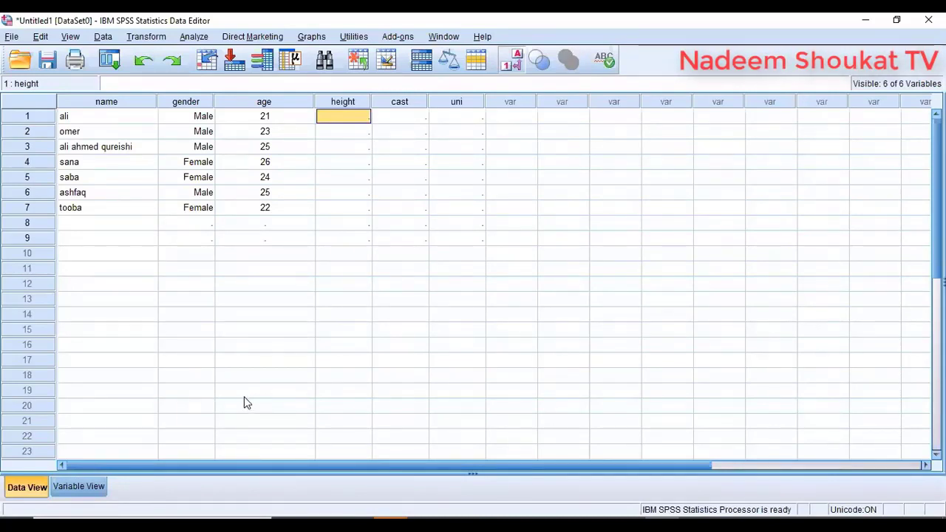
- Give height 1 decimal place and the Scale measure in Variable View
click(79, 487)
click(89, 144)
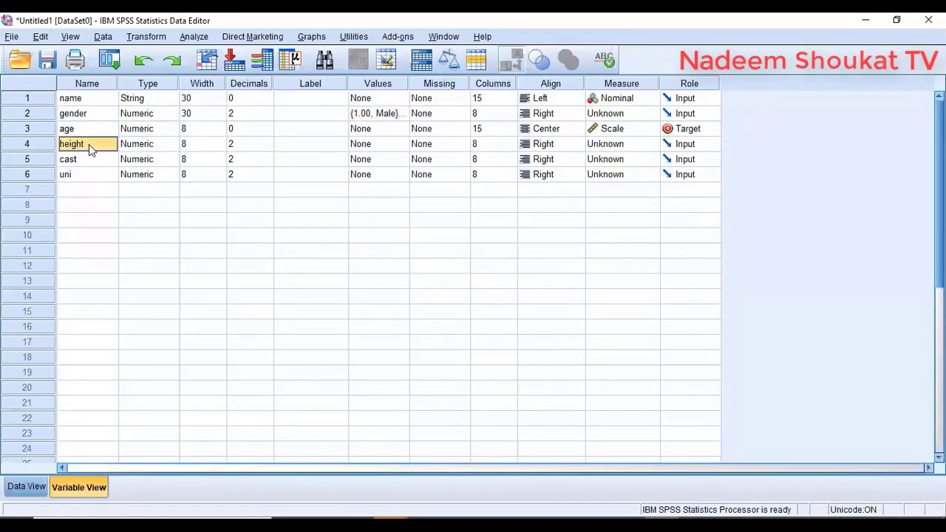
click(164, 145)
click(202, 146)
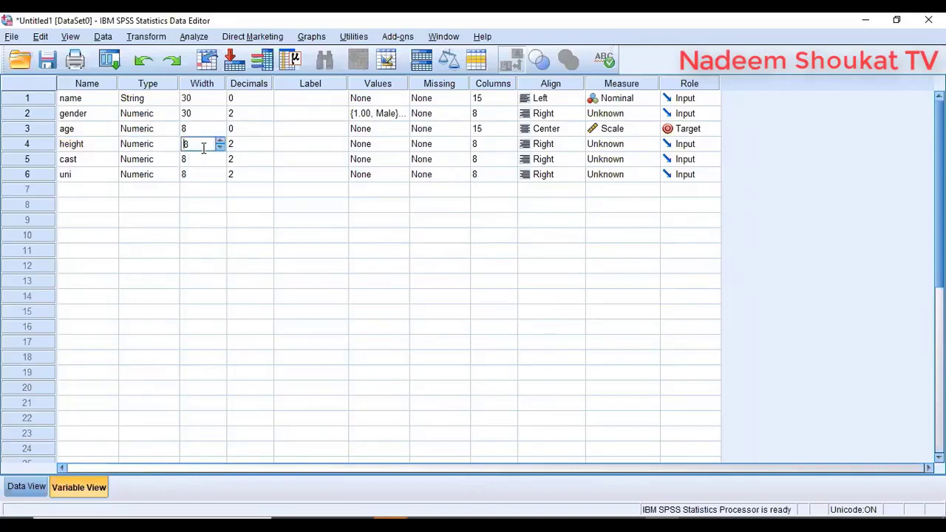
click(232, 144)
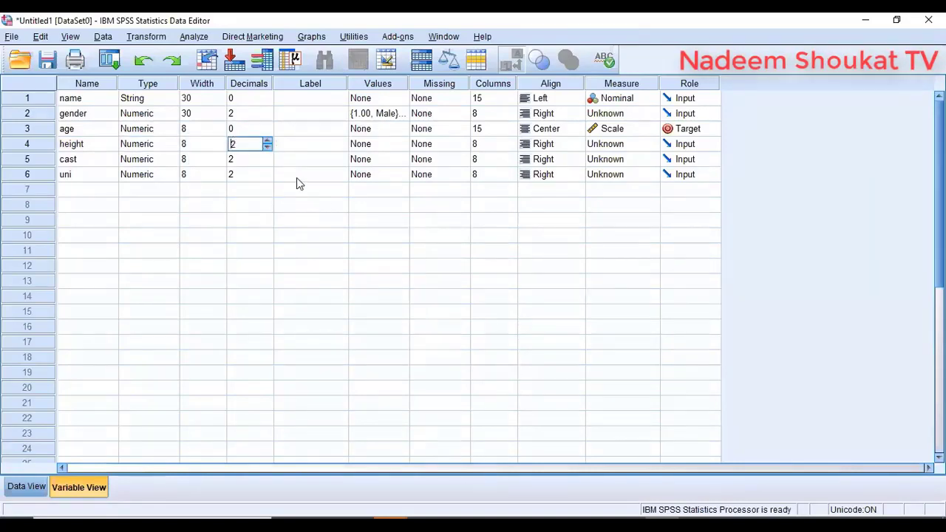
click(268, 147)
click(298, 147)
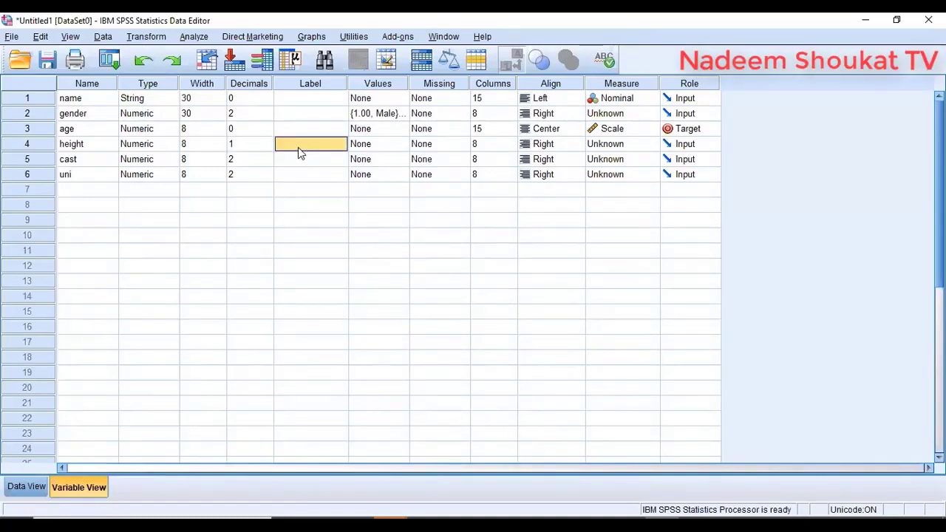
click(378, 147)
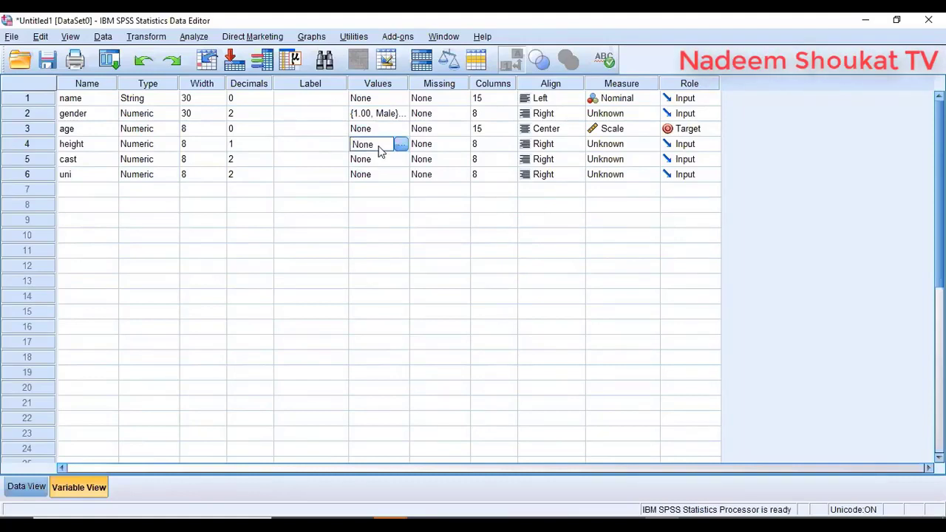
click(621, 143)
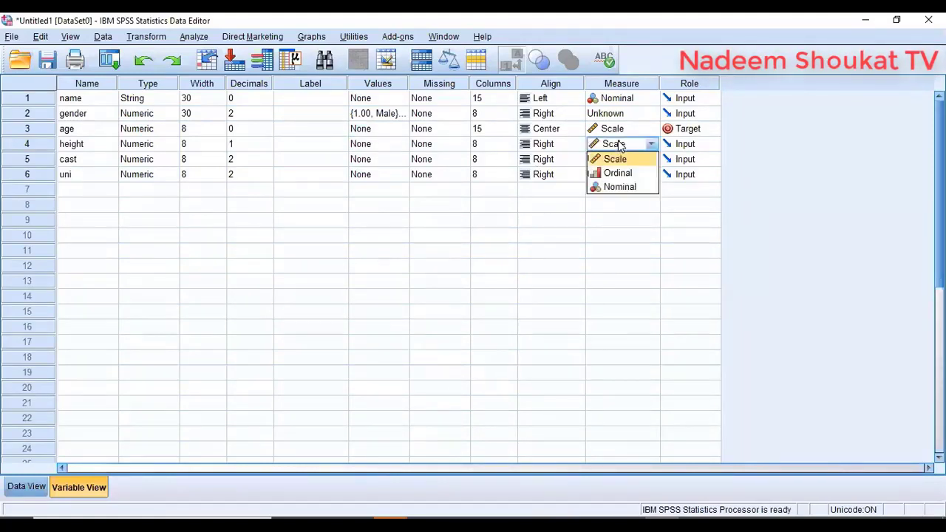
click(616, 163)
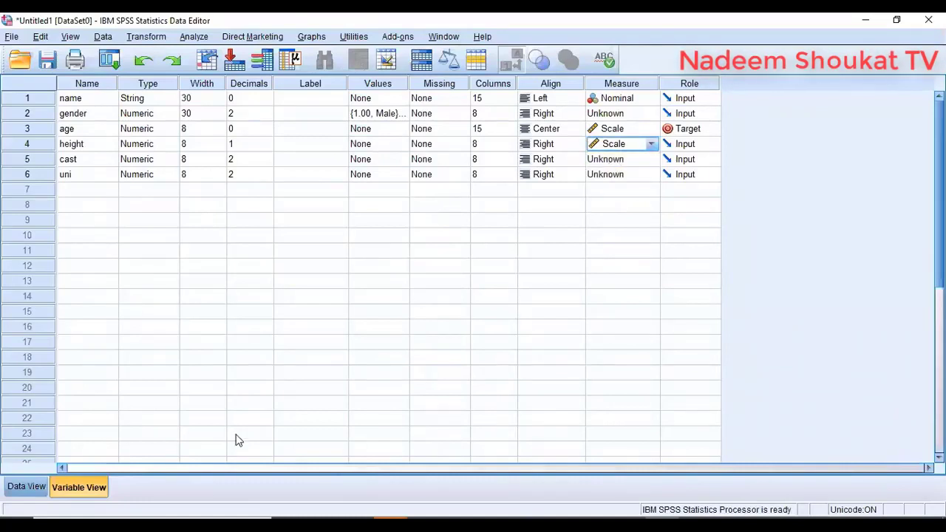
click(22, 486)
click(353, 120)
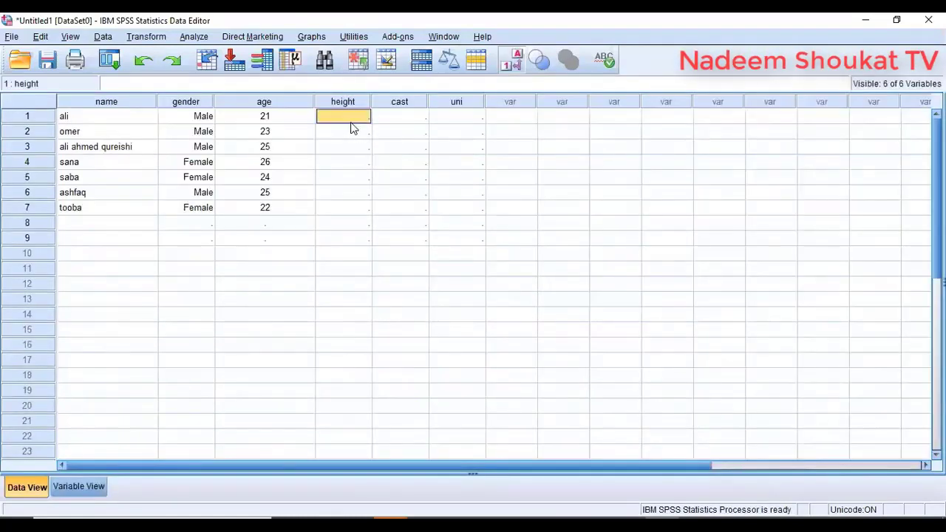
- Enter heights 5.2, 5.4, 5.6, 5.8, 5.5, 5.6 and 5.5 for rows 1–7
text(5.2)
key(Return)
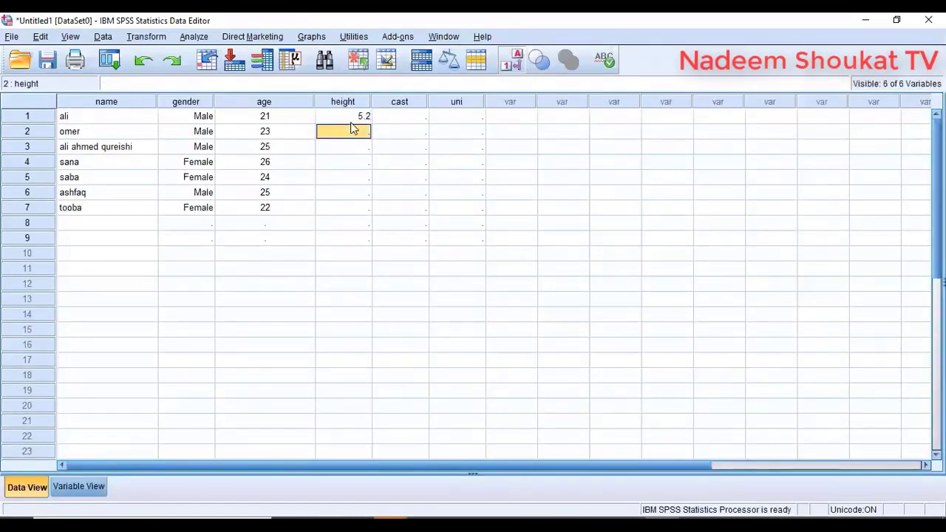
text(5.4)
key(Return)
text(5.6)
key(Return)
text(5.8)
key(Return)
text(5.5)
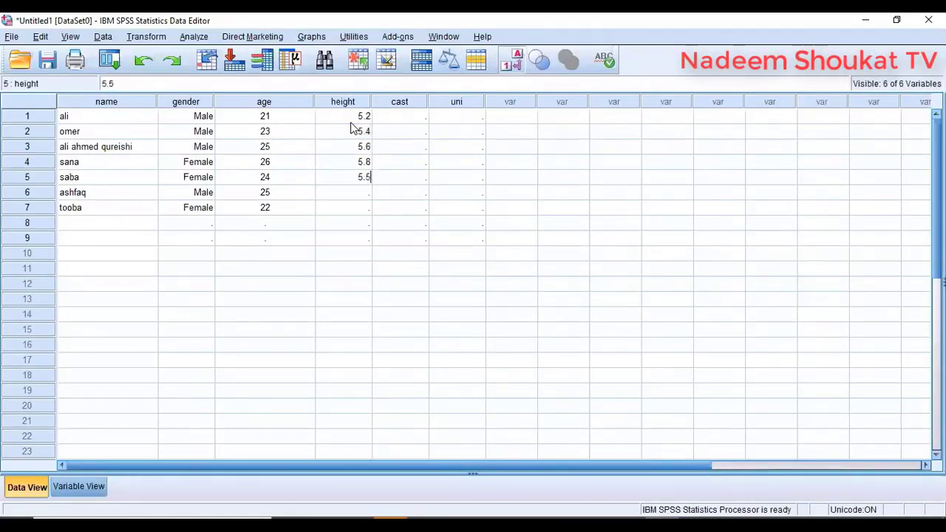
key(Return)
text(5.6)
key(Return)
text(5.5)
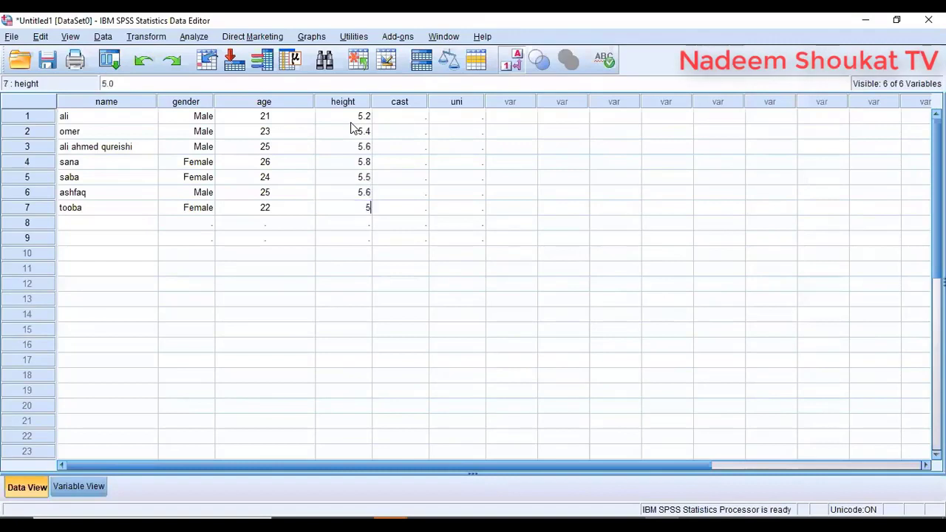
key(Return)
click(836, 22)
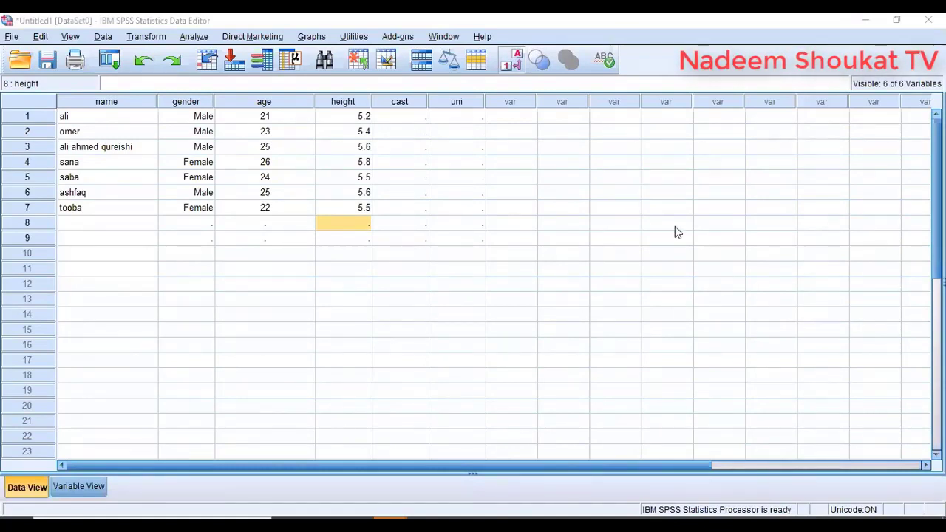
- Open the cast variable's Value Labels dialog and add 1 = Urdu Speaking
click(78, 486)
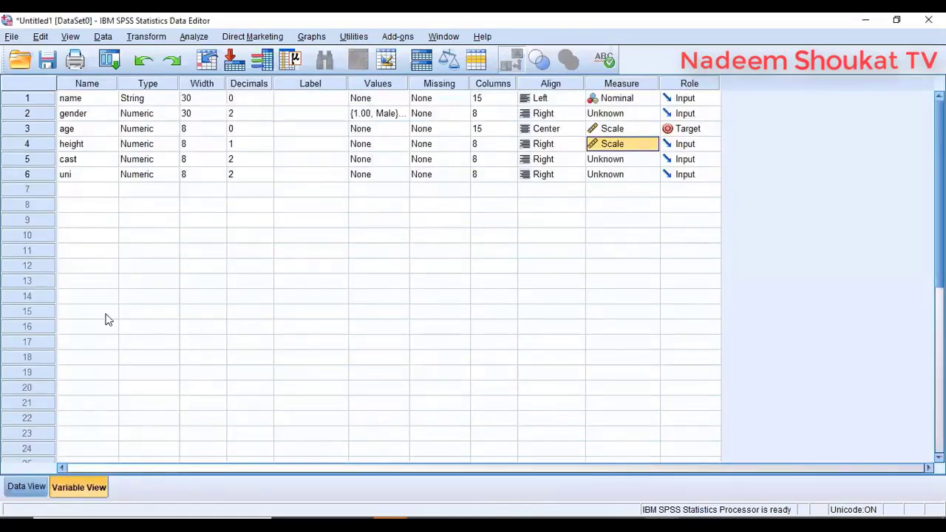
click(103, 163)
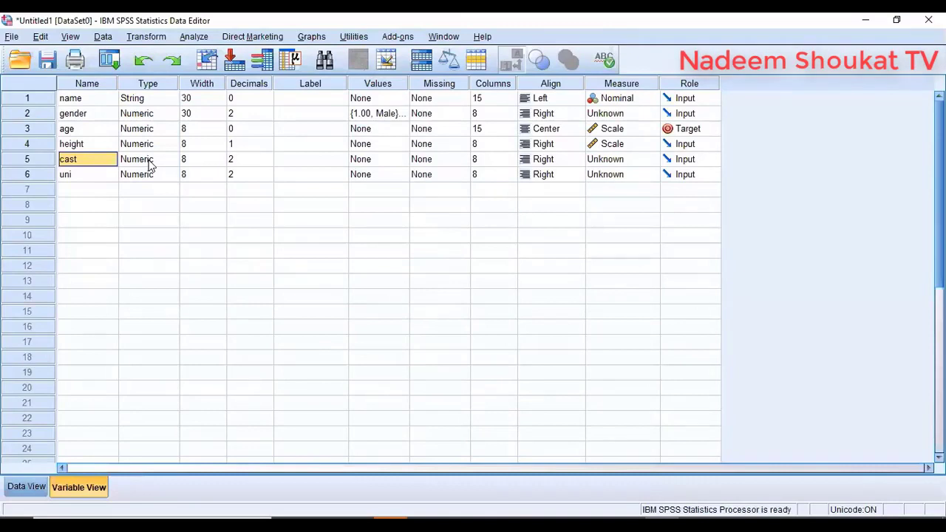
click(26, 486)
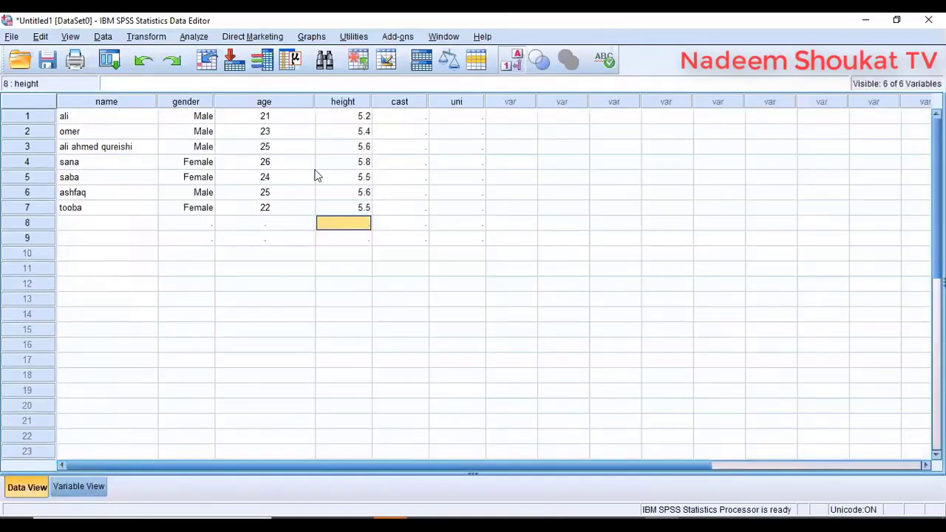
double_click(378, 104)
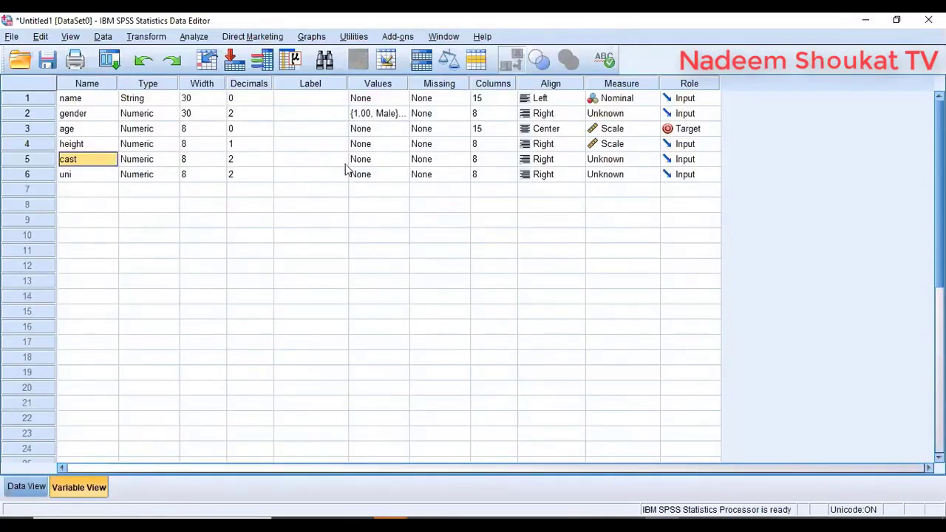
click(392, 160)
click(403, 159)
text(1)
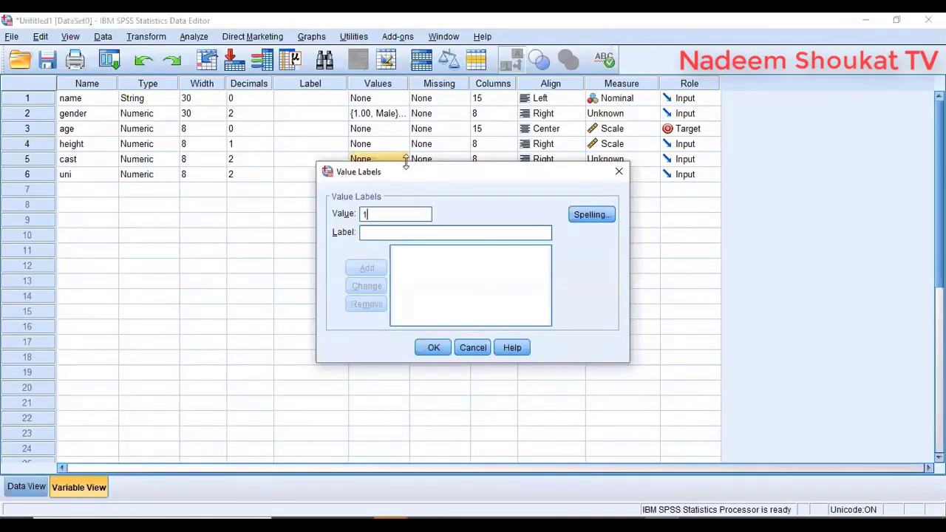
click(397, 234)
text(Urdu )
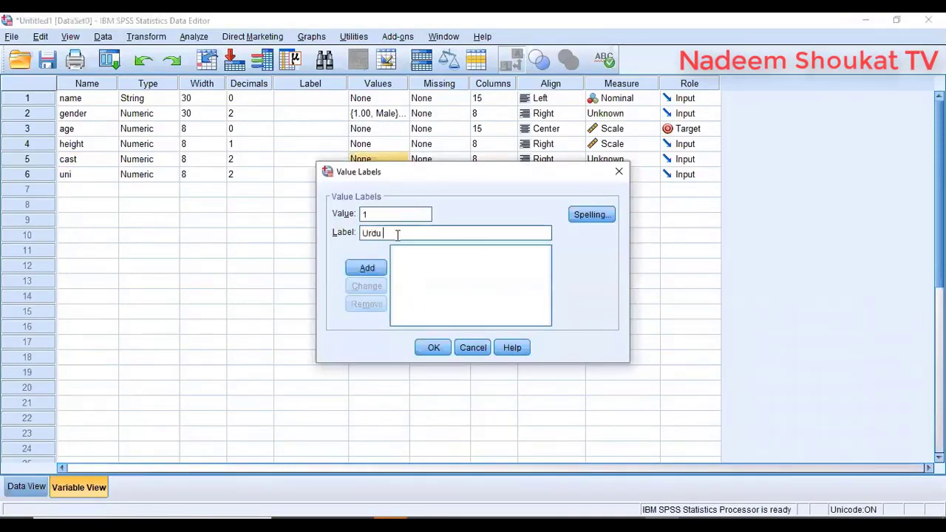
text(Speaking)
key(Return)
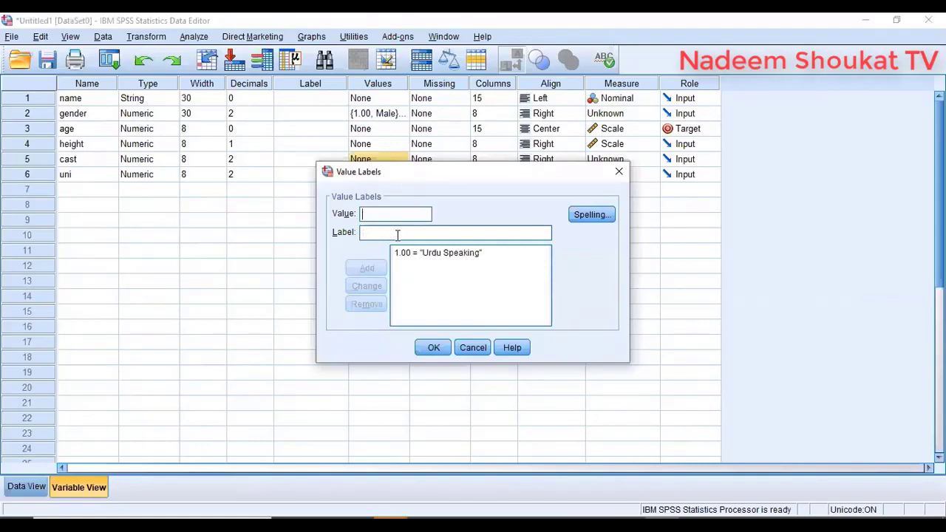
- Add cast labels 2 = Sindhi and 3 = Others and confirm the dialog
text(2)
text(Sindhi)
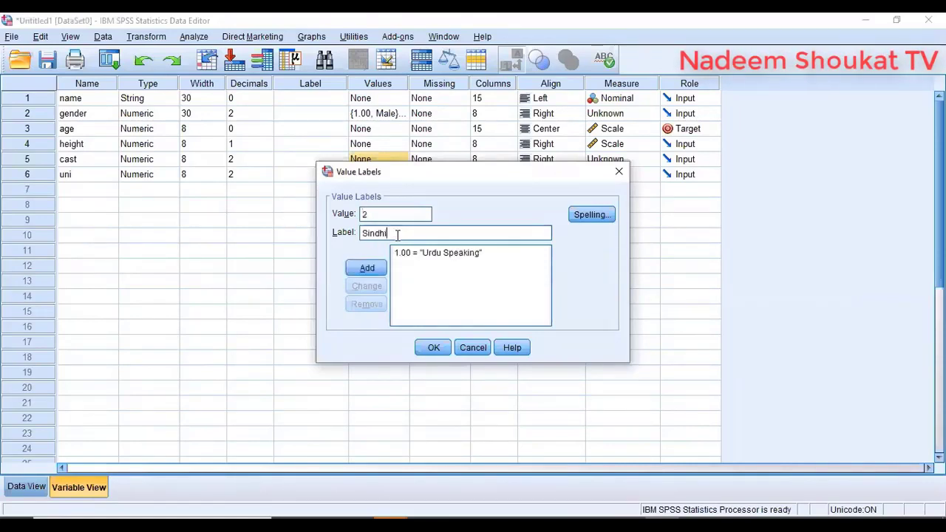
key(Return)
text(3)
key(Tab)
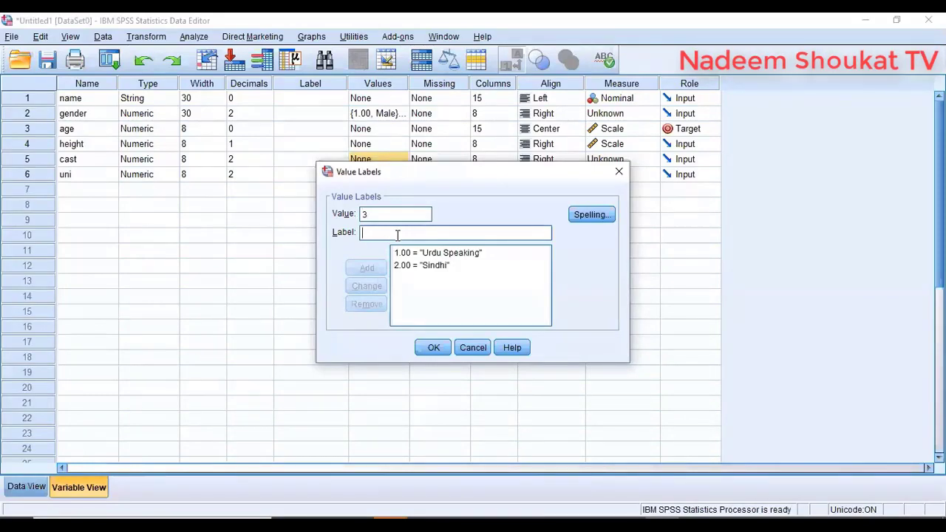
text(Others)
key(Return)
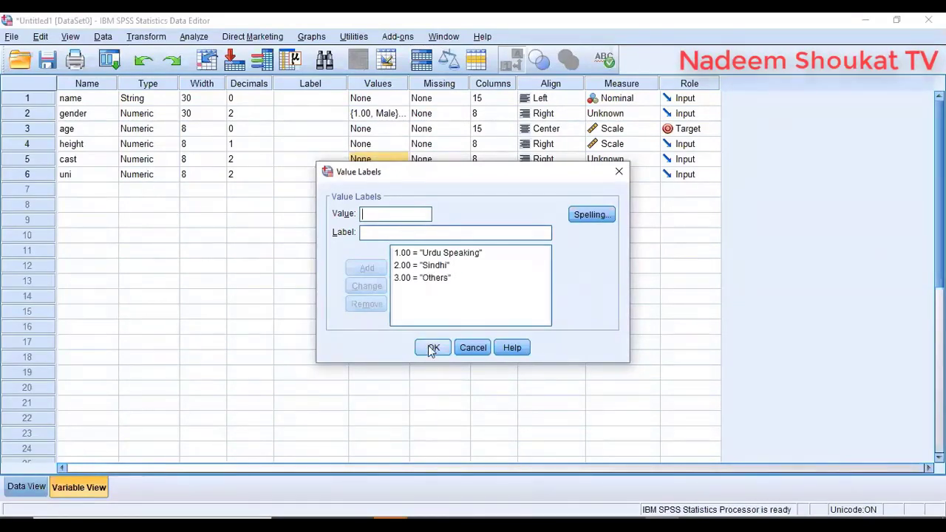
click(432, 348)
- Enter cast codes 2, 1, 3, 1 for the first four respondents in the data grid
click(19, 489)
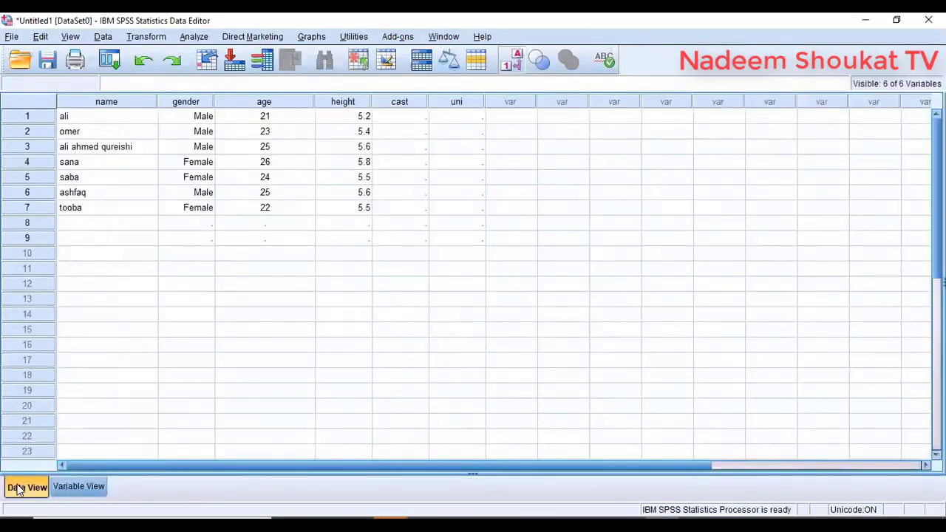
click(397, 118)
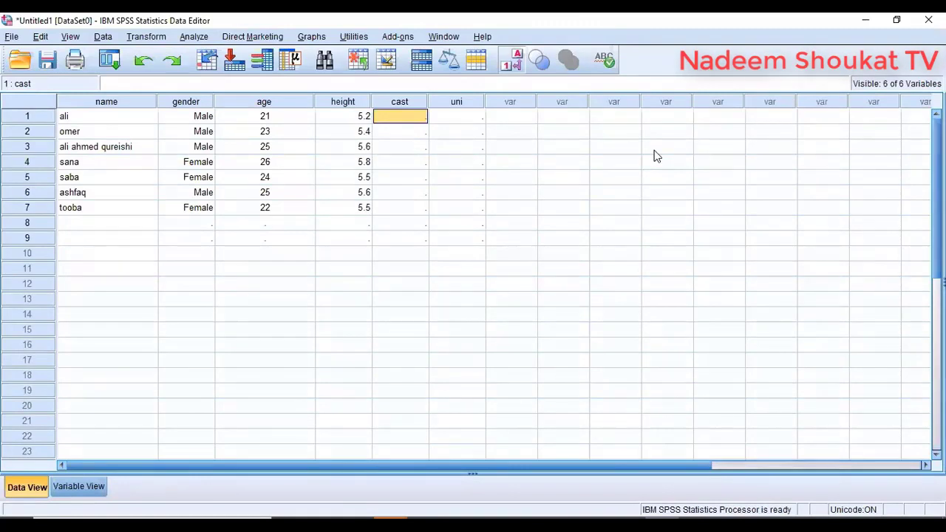
text(2)
key(Return)
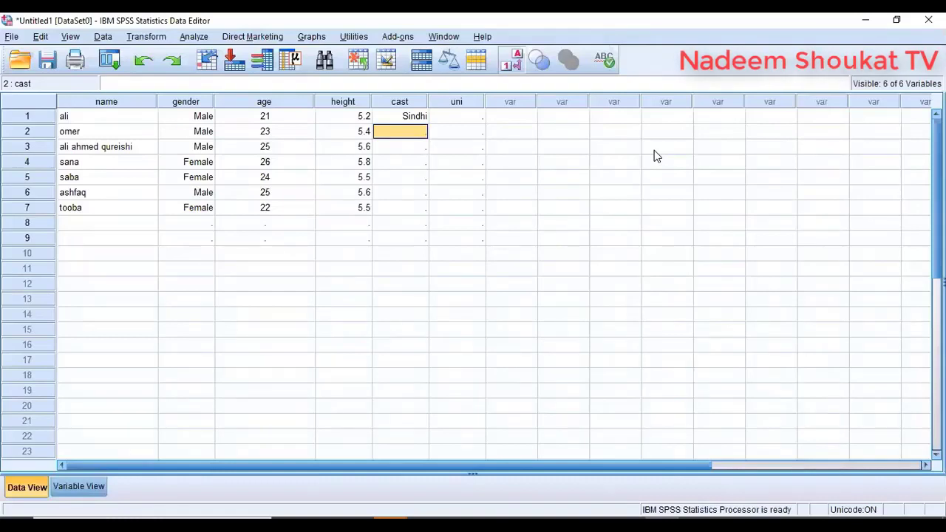
text(1)
key(Return)
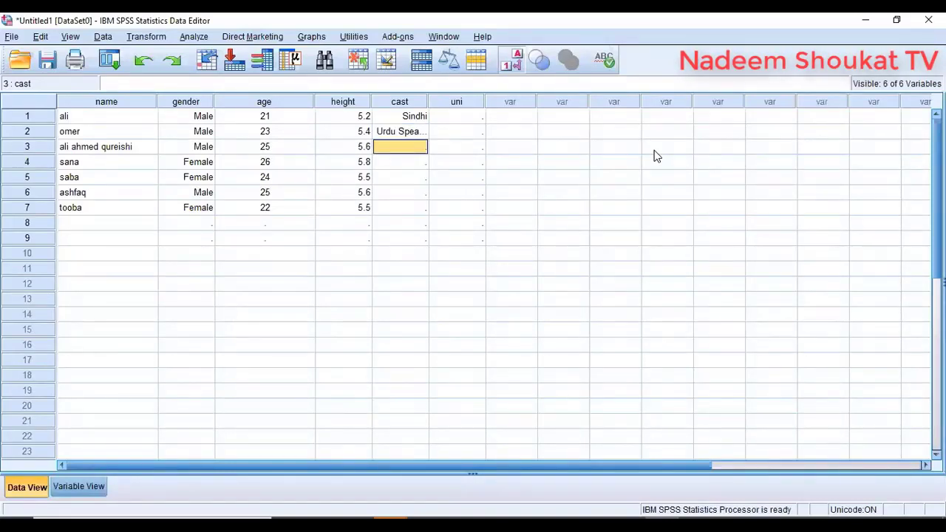
text(3)
key(Return)
text(1)
key(Return)
- Enter cast codes 2, 3, 1 for respondents 5–7 and widen the cast column
text(22)
key(Return)
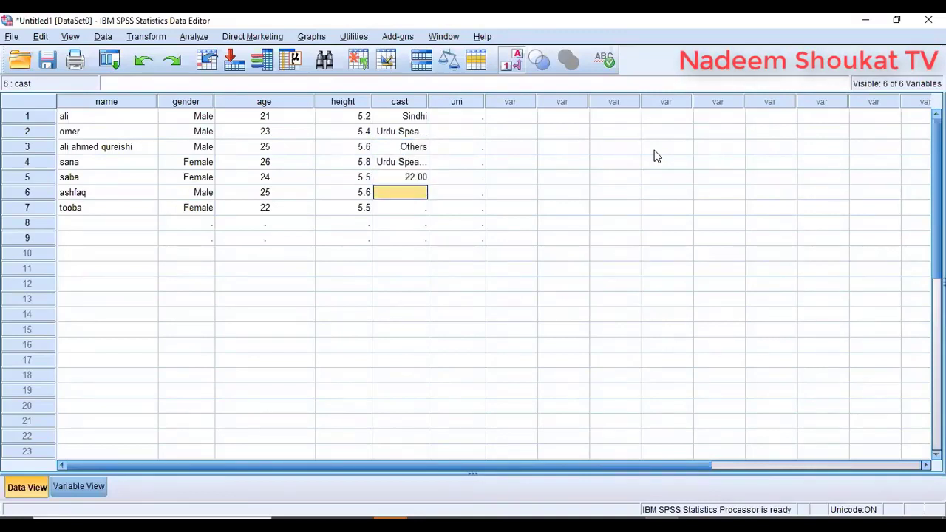
key(Up)
text(22)
key(Return)
key(Up)
text(2)
key(Return)
text(3)
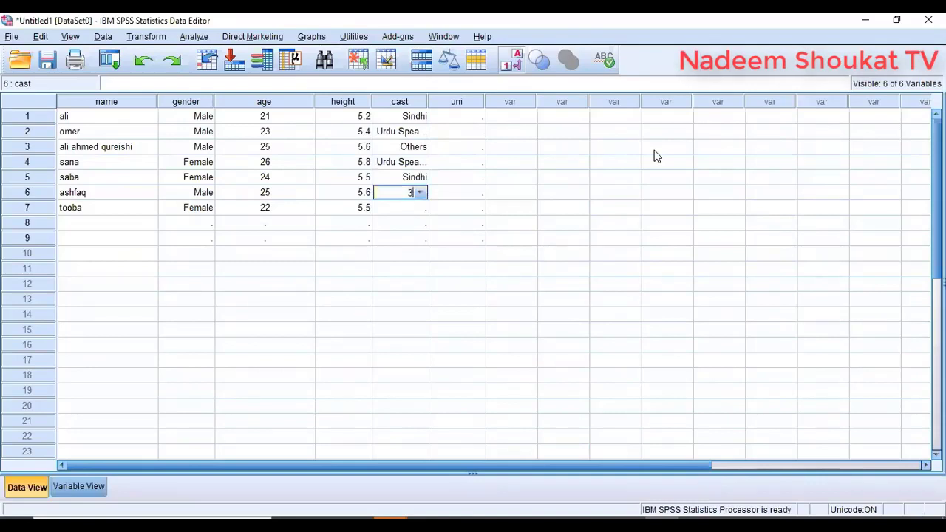
key(Return)
text(1)
key(Return)
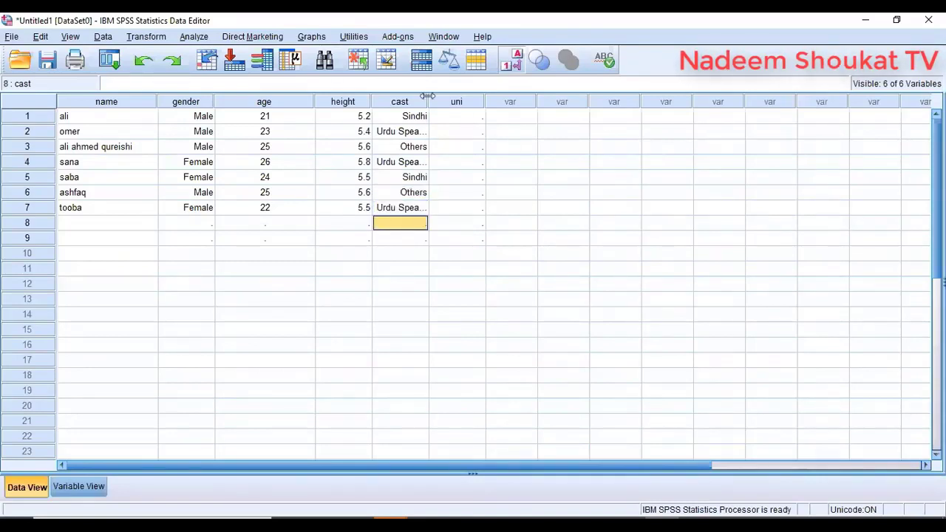
drag(429, 101, 465, 101)
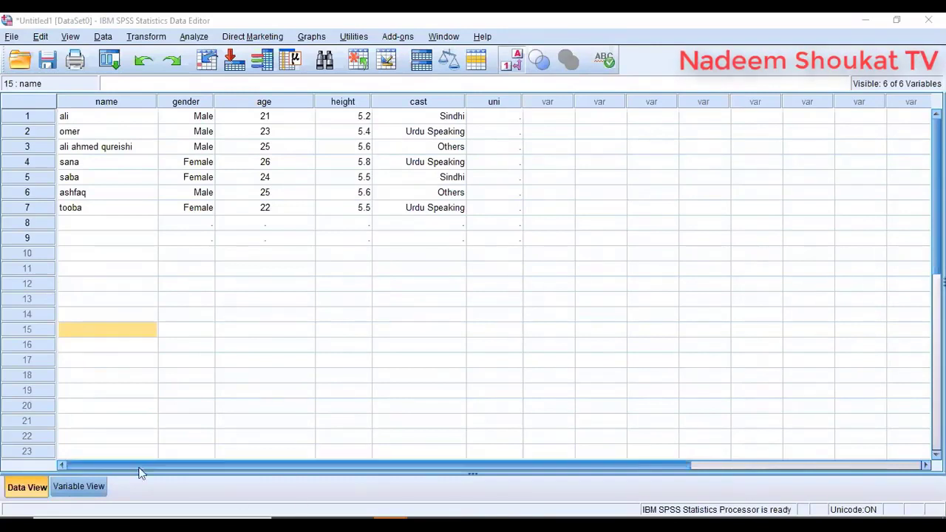
click(79, 486)
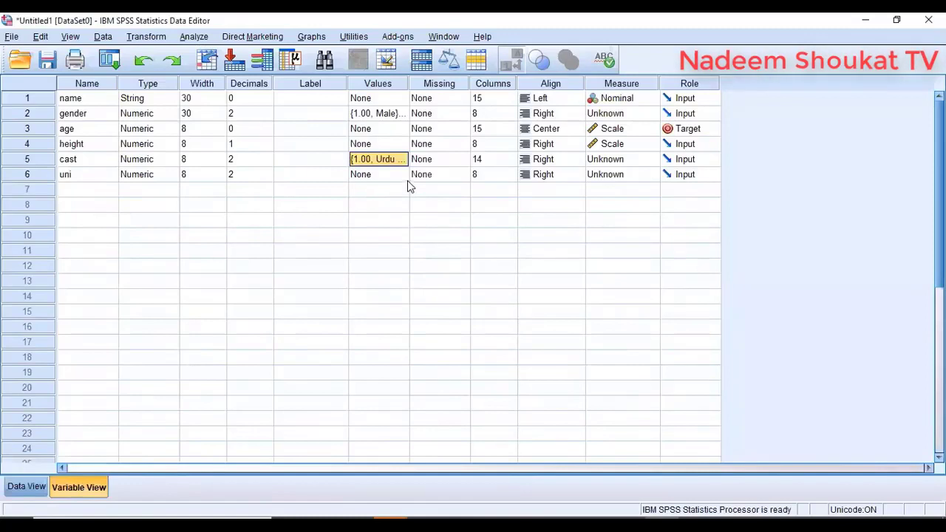
- Open the uni variable's Value Labels dialog and add 1 = IOBM
click(402, 160)
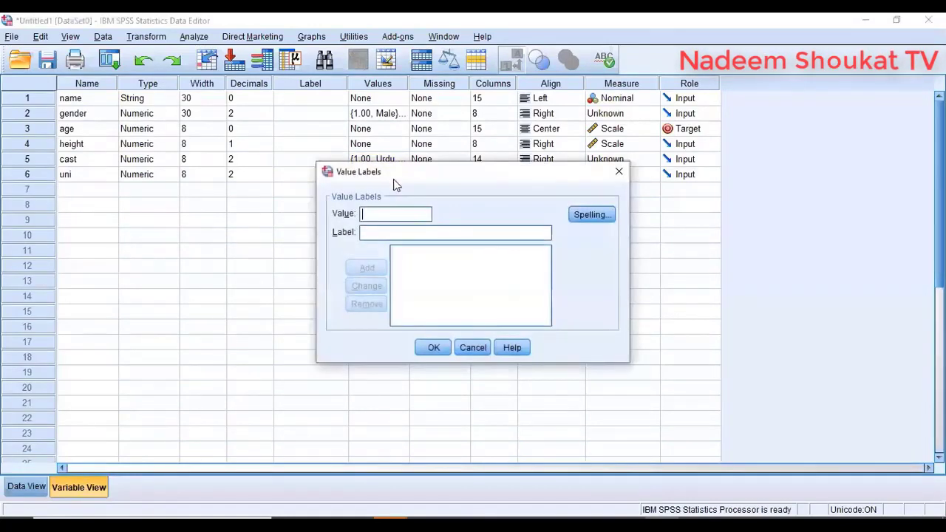
text(1)
click(418, 231)
text(IOBM)
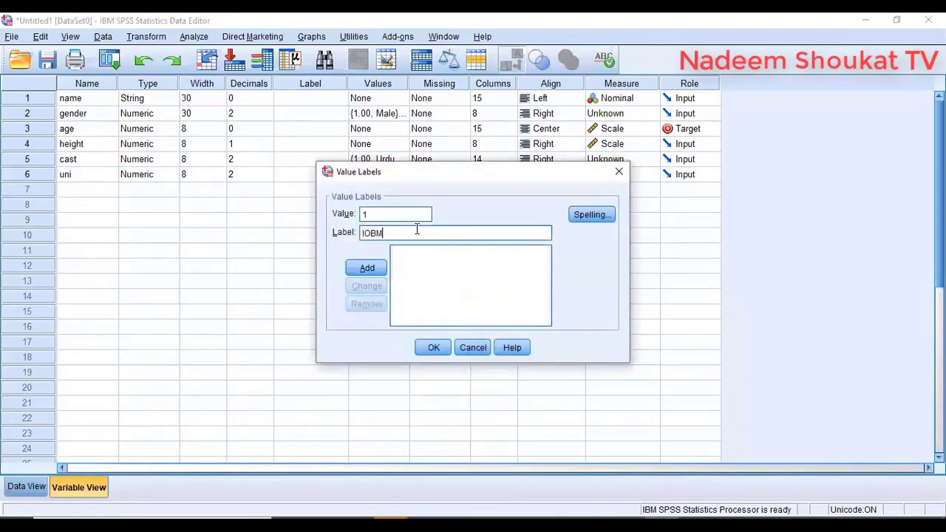
click(366, 267)
- Add uni labels 2 = Bahria University and 3 = Szabist
text(2)
click(374, 233)
text(bah)
key(BackSpace)
key(BackSpace)
text(a)
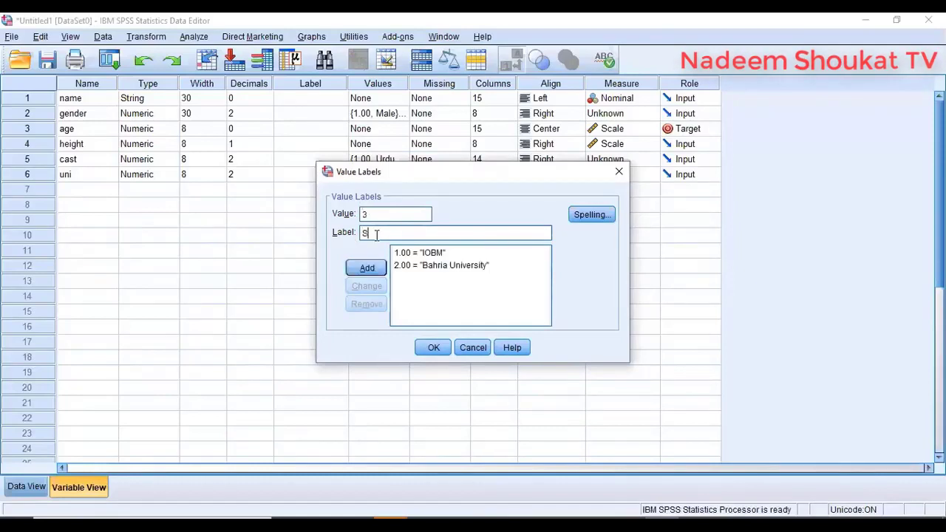
text(zabist)
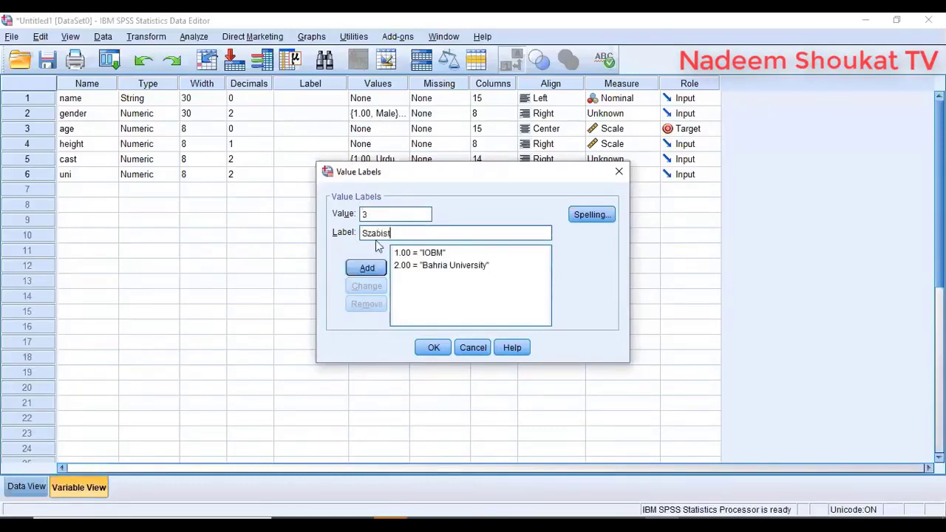
click(378, 269)
- Add 4 = Others after cancelling the discard warning, then confirm the uni labels
text(4)
click(384, 235)
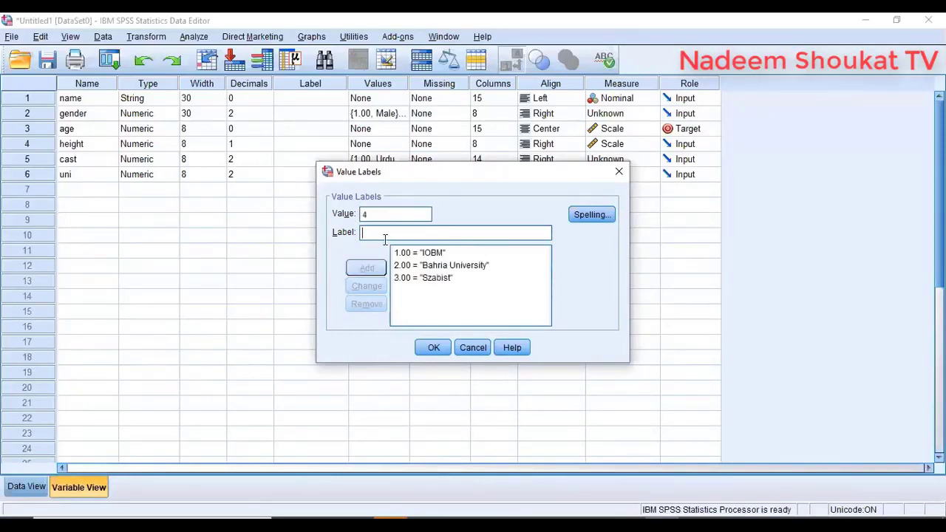
text(Others)
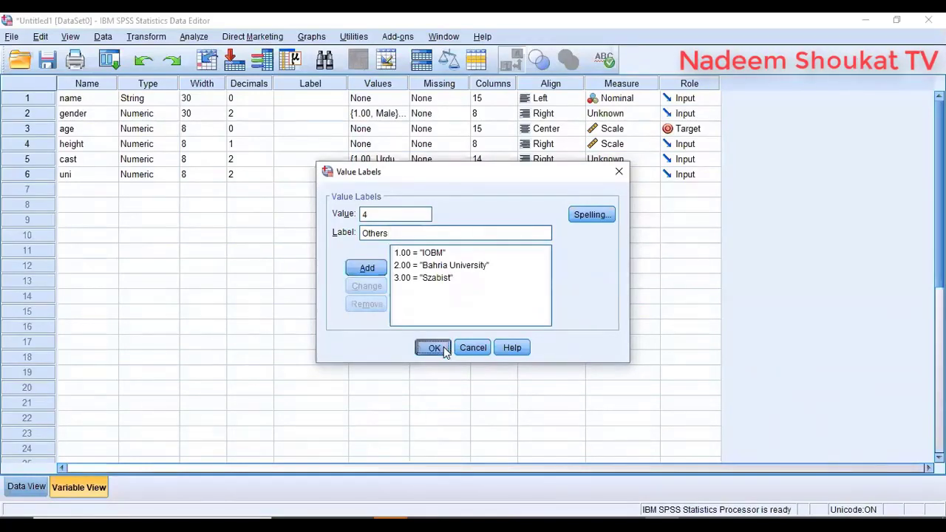
click(434, 347)
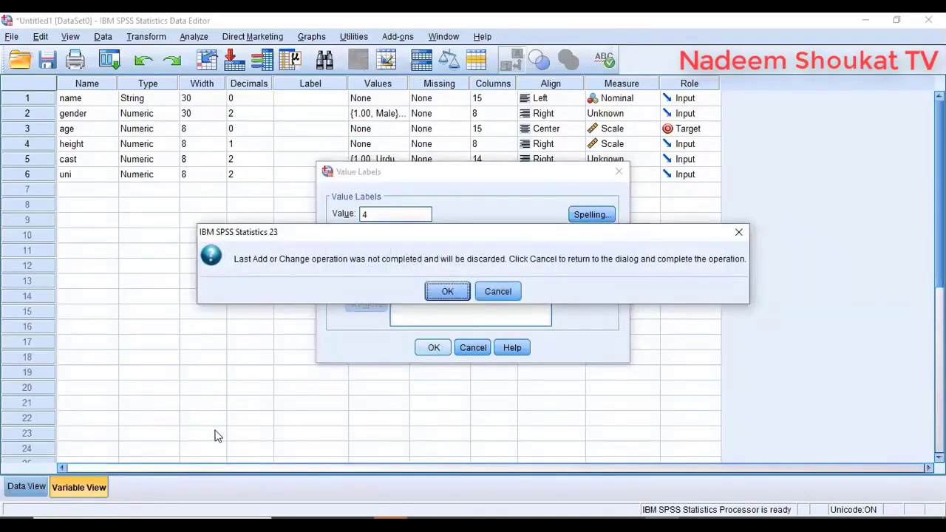
click(488, 293)
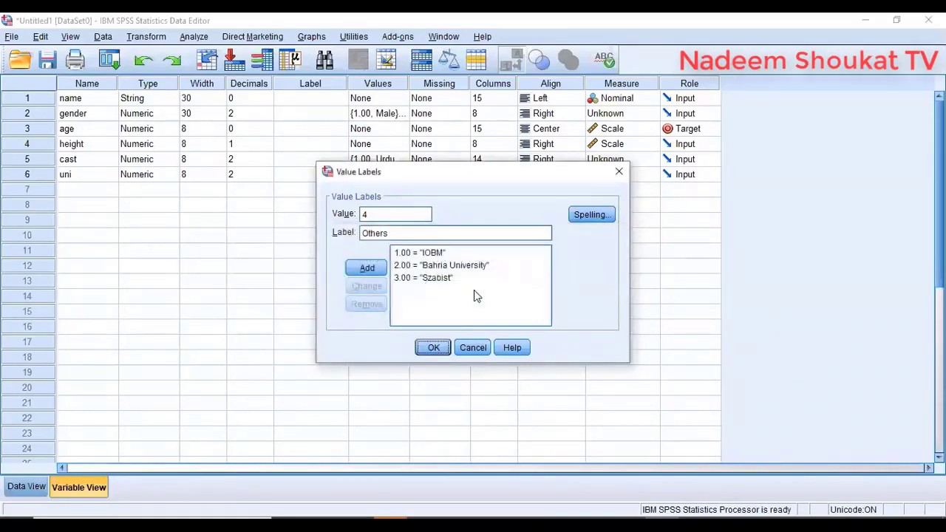
click(367, 269)
click(431, 348)
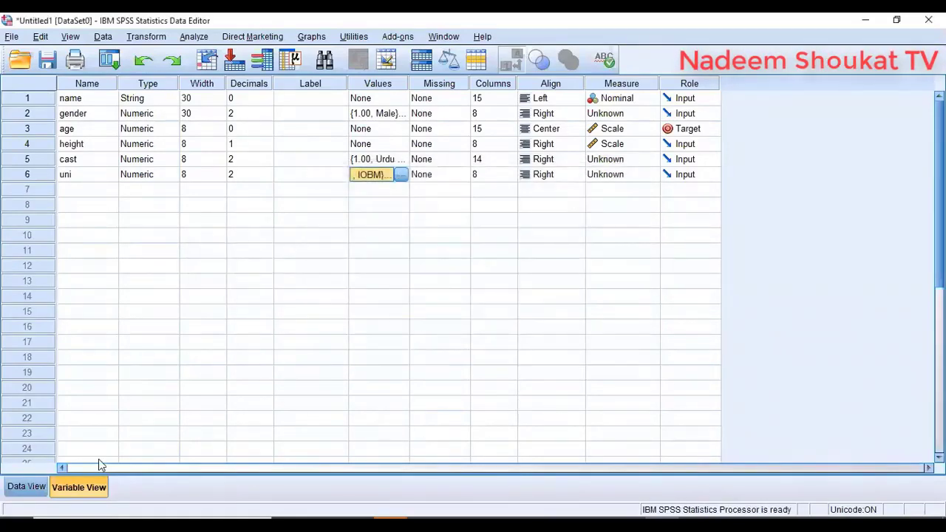
click(26, 488)
- Enter uni code 3 (Szabist) for the first respondent, correcting the earlier tries
click(492, 118)
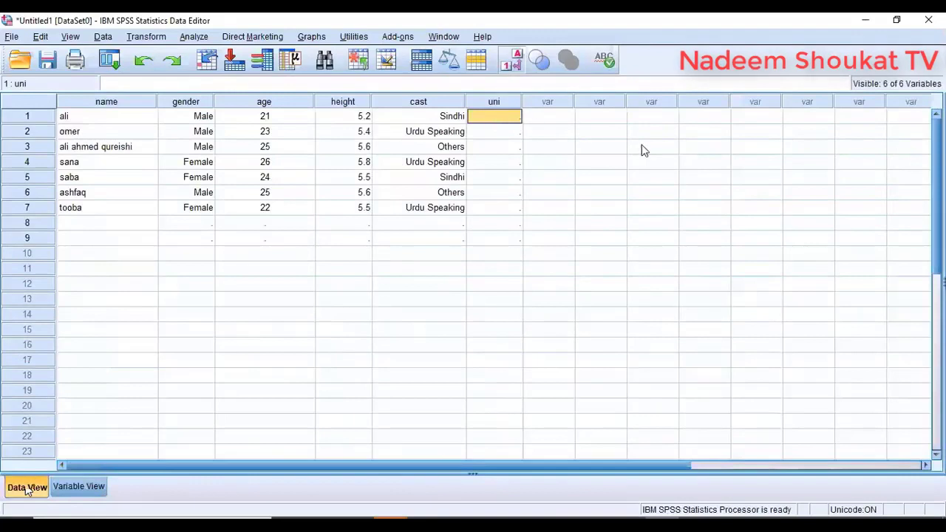
text(22)
key(Return)
key(Up)
text(2)
key(Return)
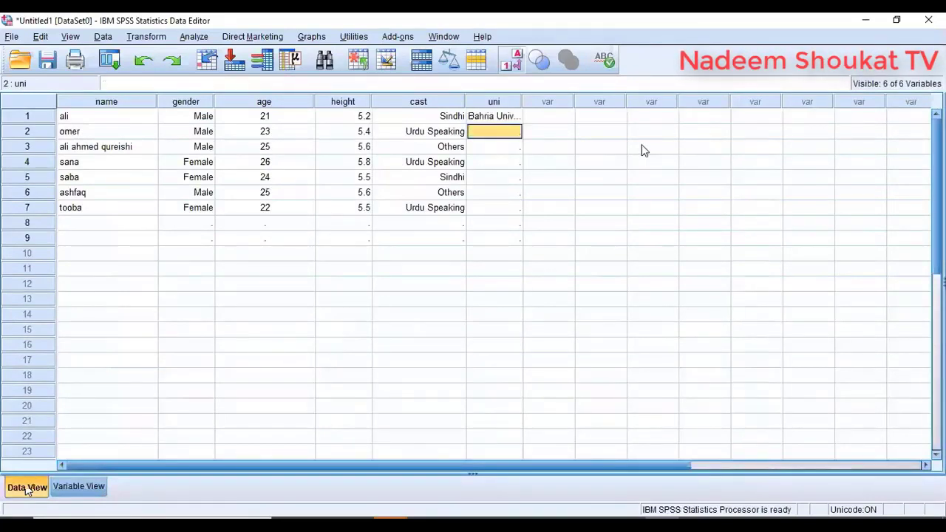
key(Up)
text(3)
key(Return)
- Enter uni codes 2, 1, 2, 3, 4 for respondents two through six
text(2)
key(Return)
text(1)
key(Return)
text(22)
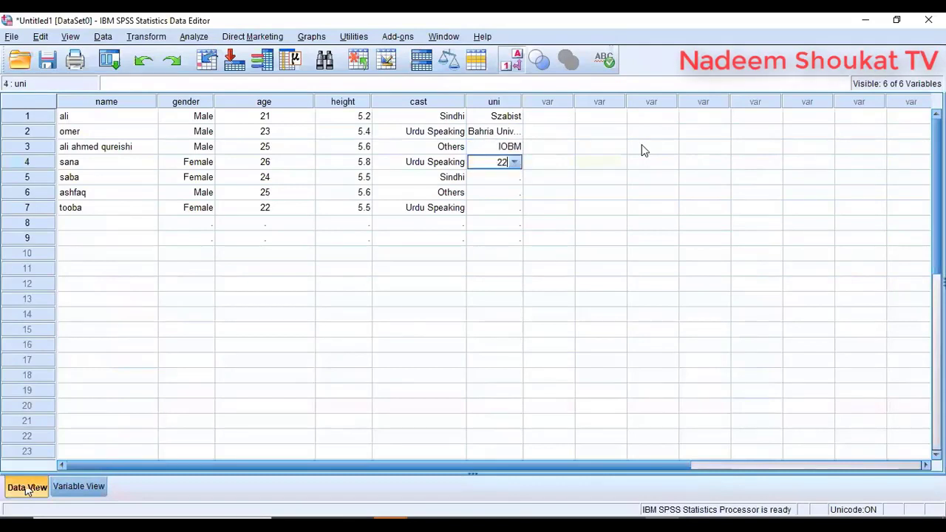
key(Return)
text(3)
key(Return)
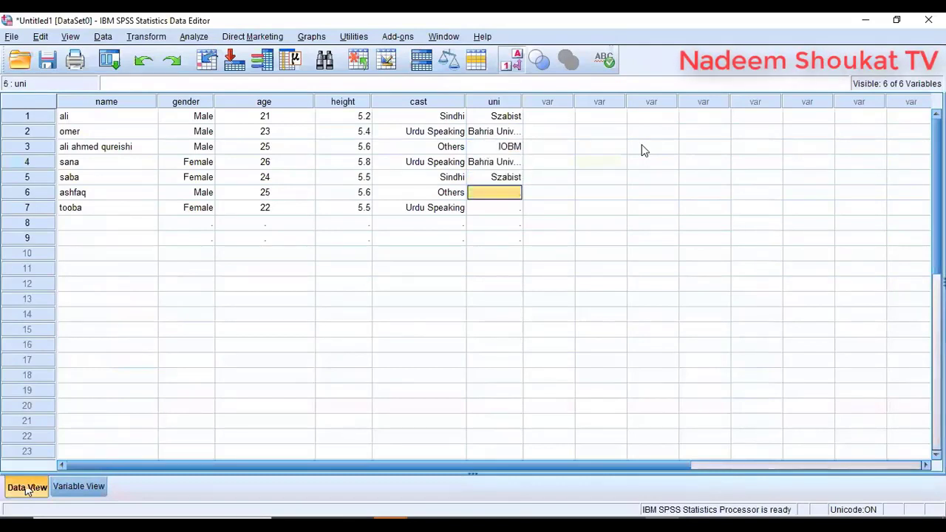
text(44)
key(Return)
key(Up)
text(4)
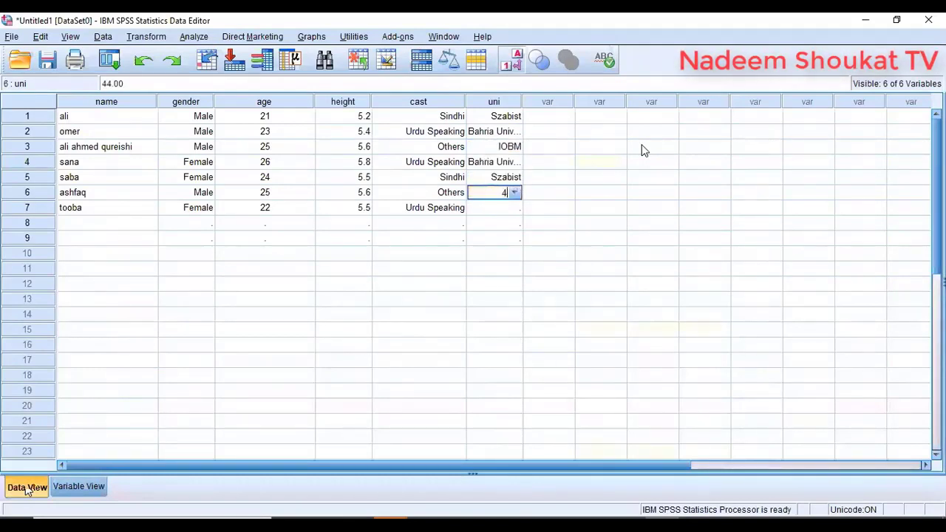
key(Return)
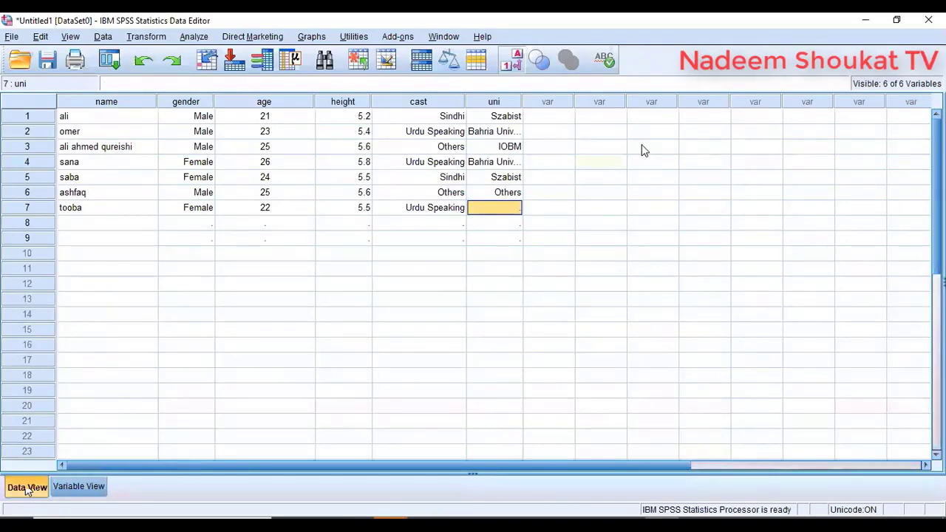
- Widen the uni column to show Bahria University and set respondent seven to Szabist
drag(523, 102, 571, 102)
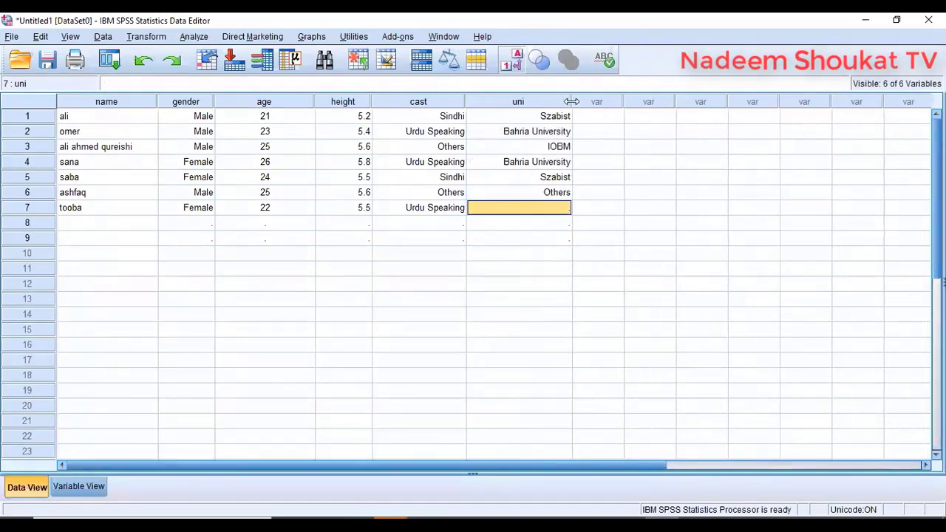
click(567, 212)
click(566, 210)
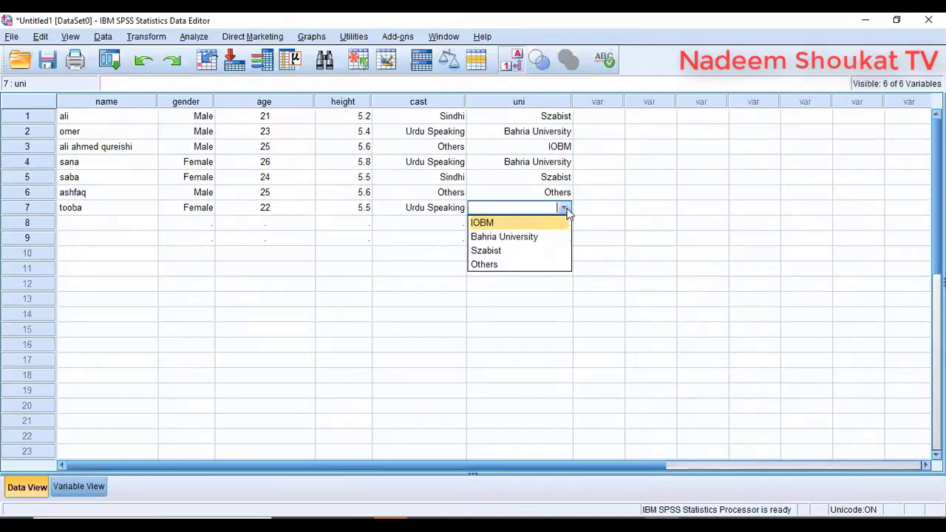
click(520, 251)
click(343, 314)
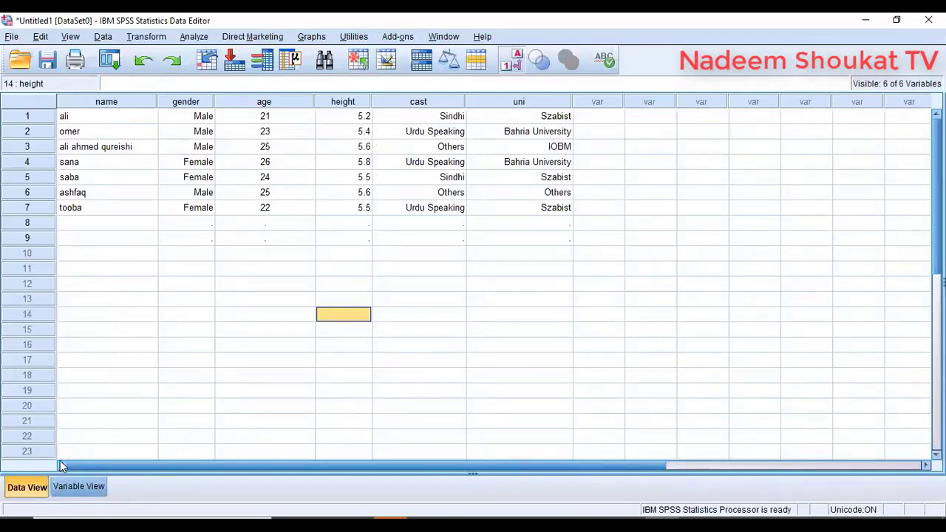
click(60, 486)
- Name a new variable sat and add value labels 1 = very dis sat and 2 = dis sat
click(93, 190)
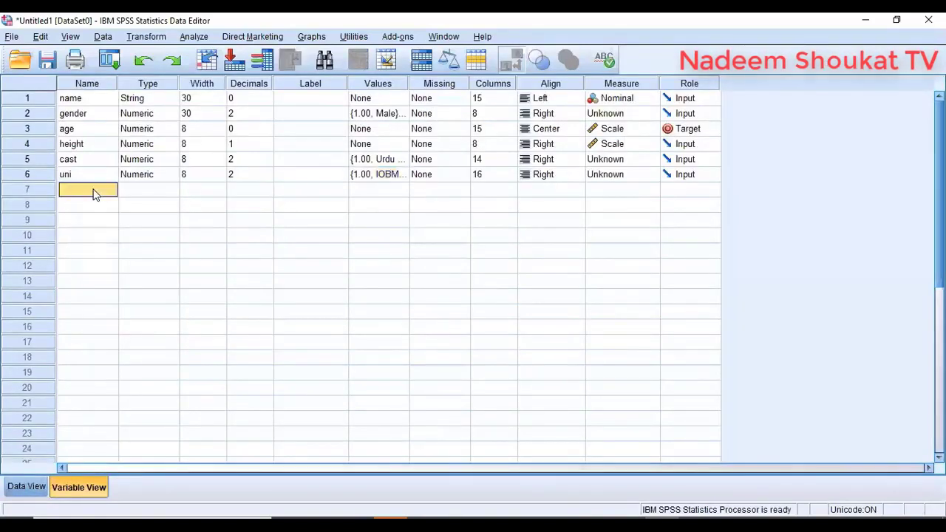
text(sat)
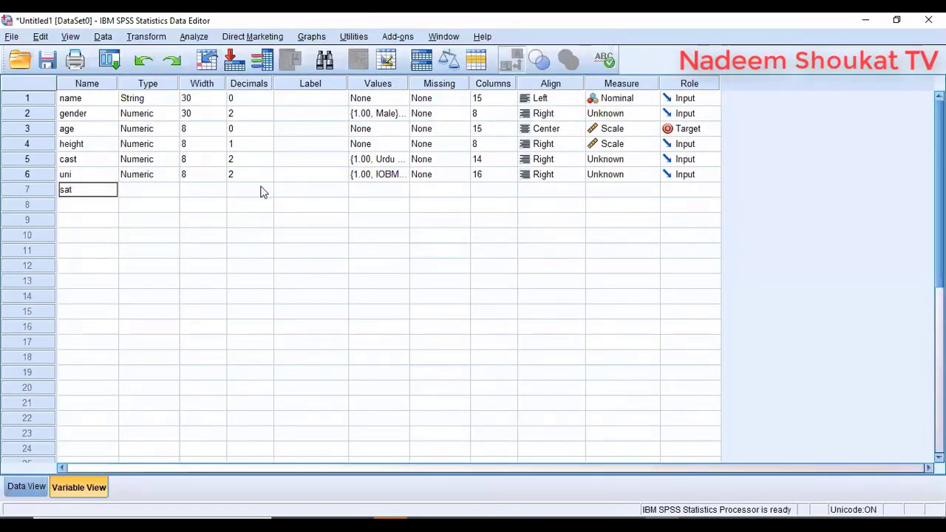
click(400, 189)
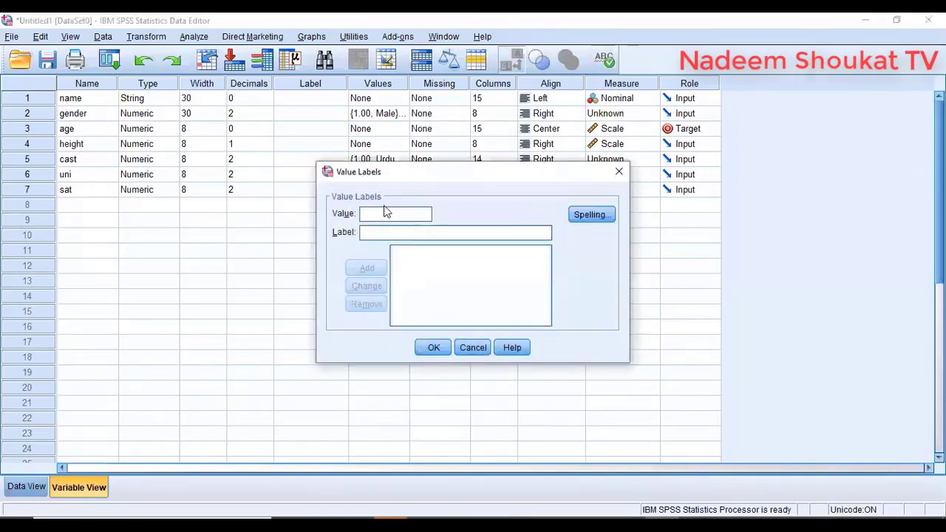
text(1.00 = "very dis sat)
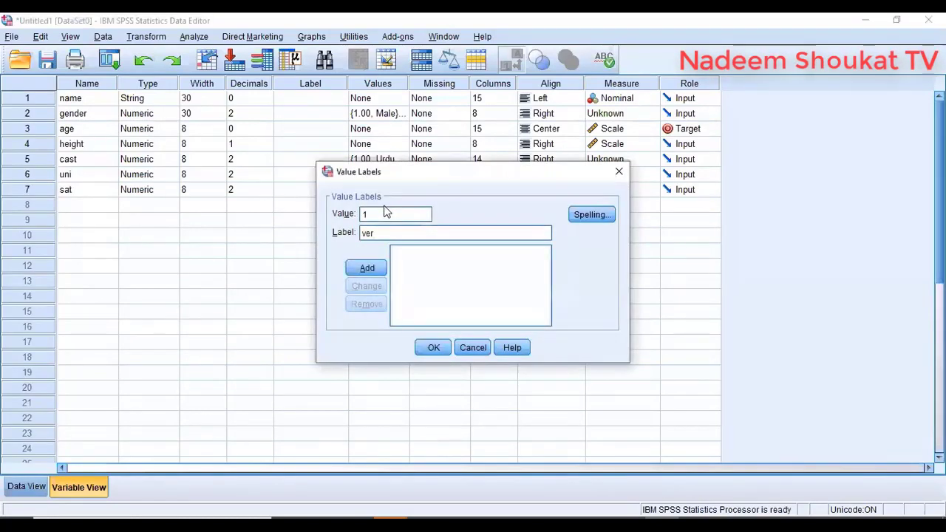
key(Return)
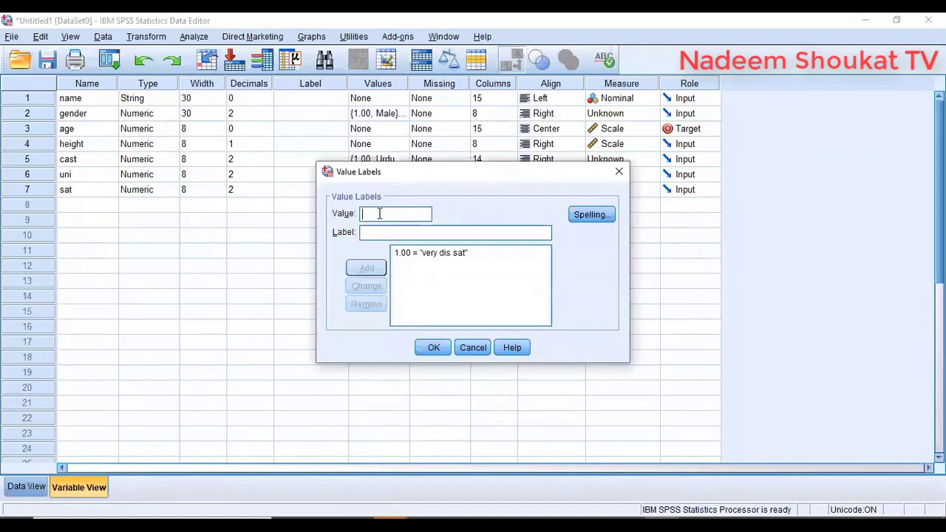
text(2)
click(380, 235)
text(dis )
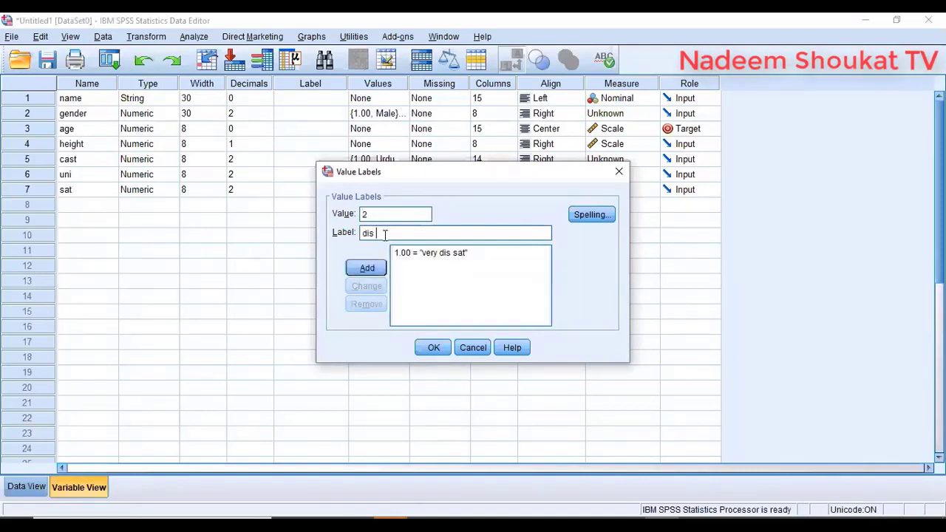
text(sat)
key(Return)
- Add sat labels 3 = neutral, 4 = sat and 5 = very sat, then confirm
text(3)
click(369, 234)
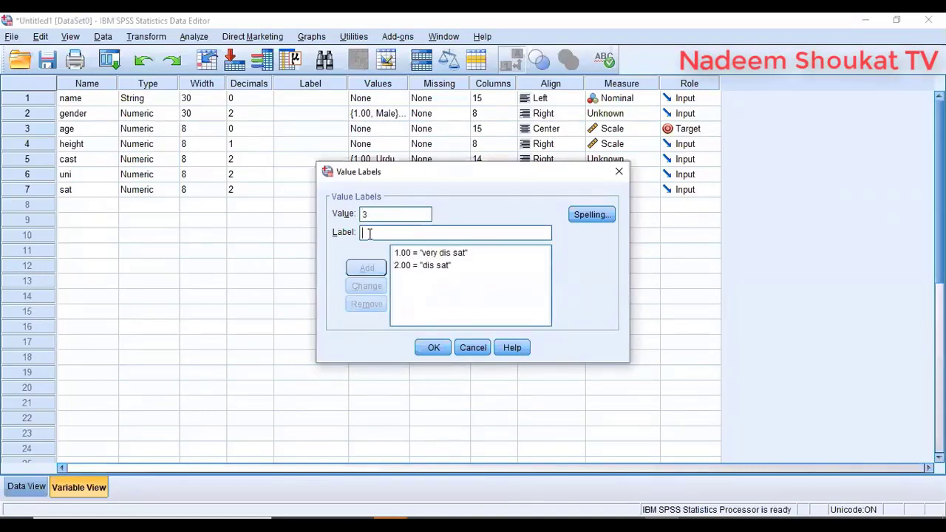
text(neu)
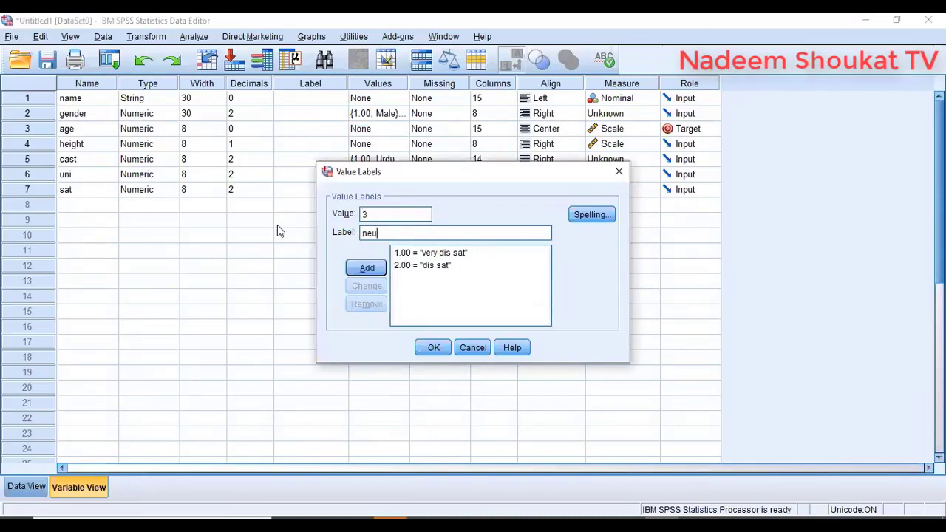
text(tral)
click(350, 270)
text(4)
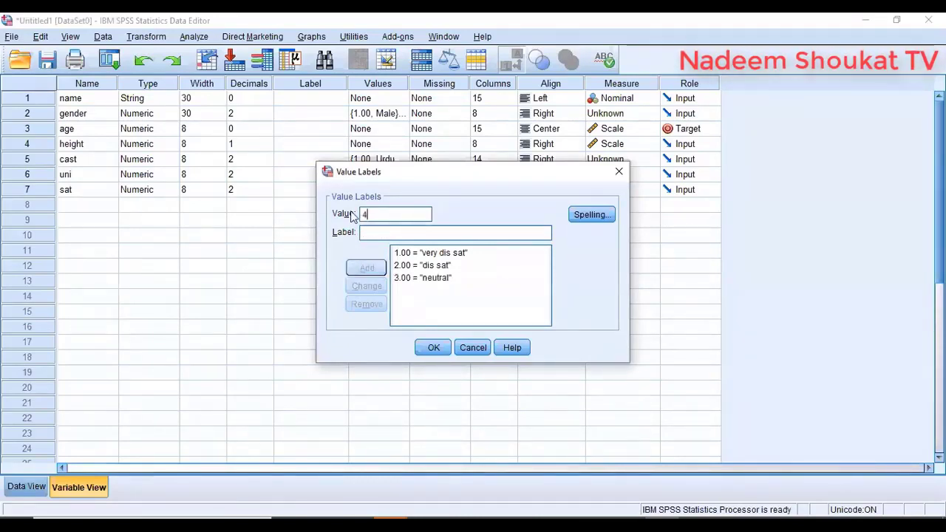
click(387, 232)
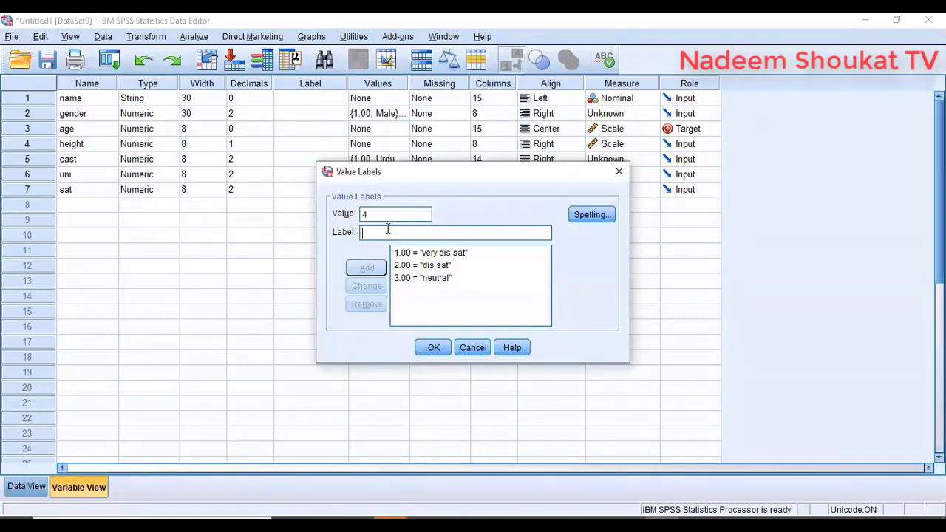
text(sat)
click(366, 268)
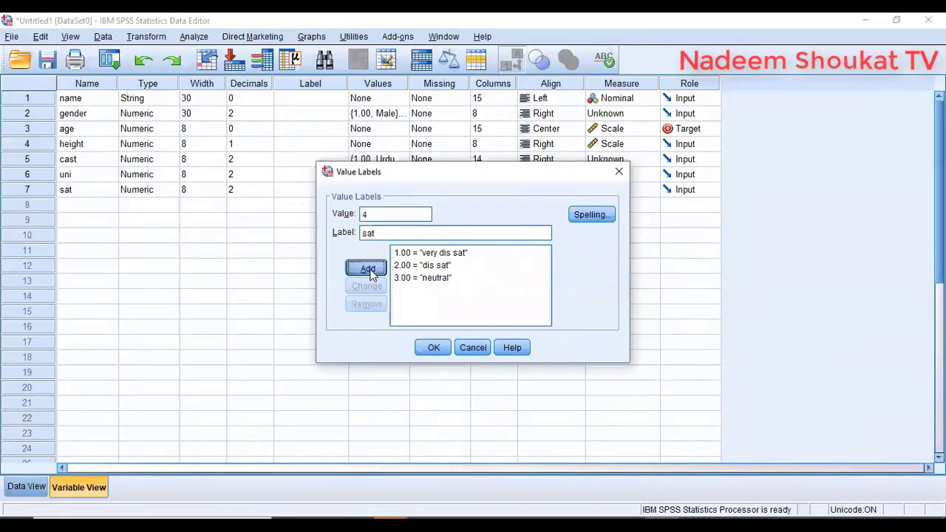
text(5)
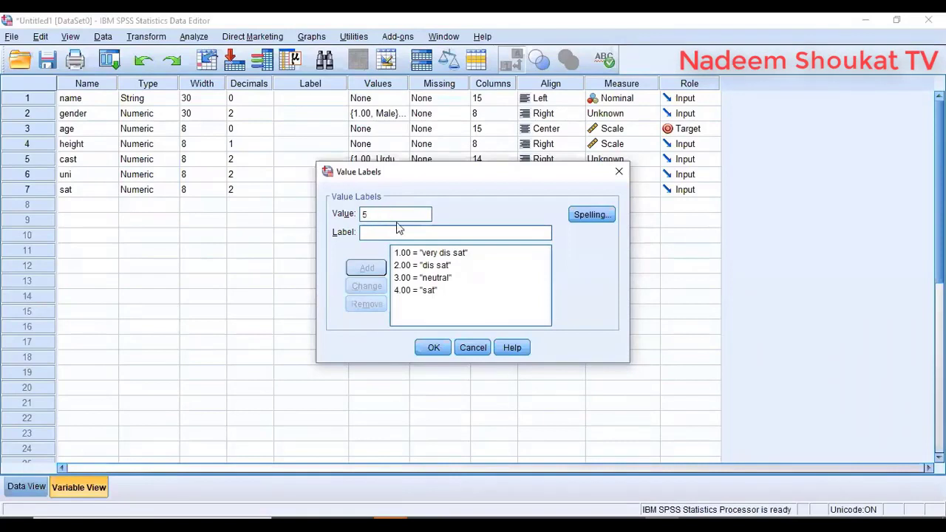
click(400, 232)
text(very sat)
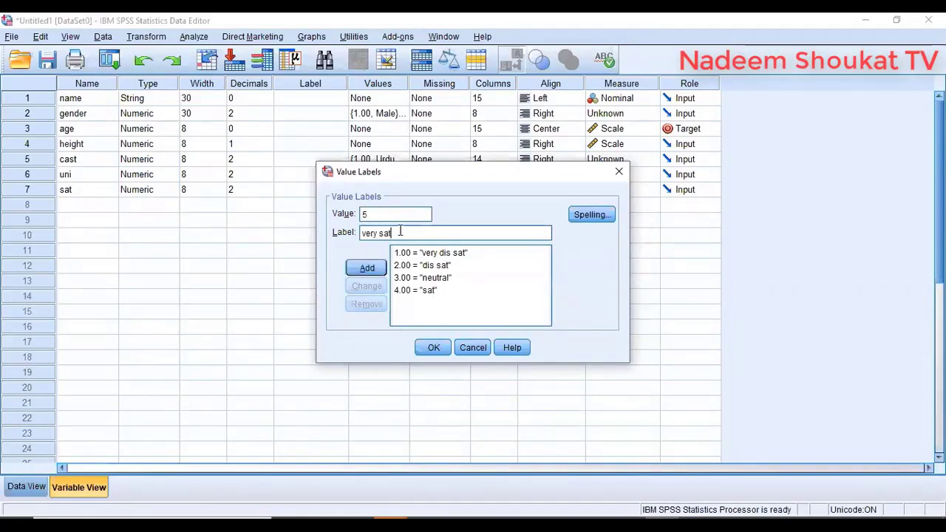
click(367, 268)
click(433, 347)
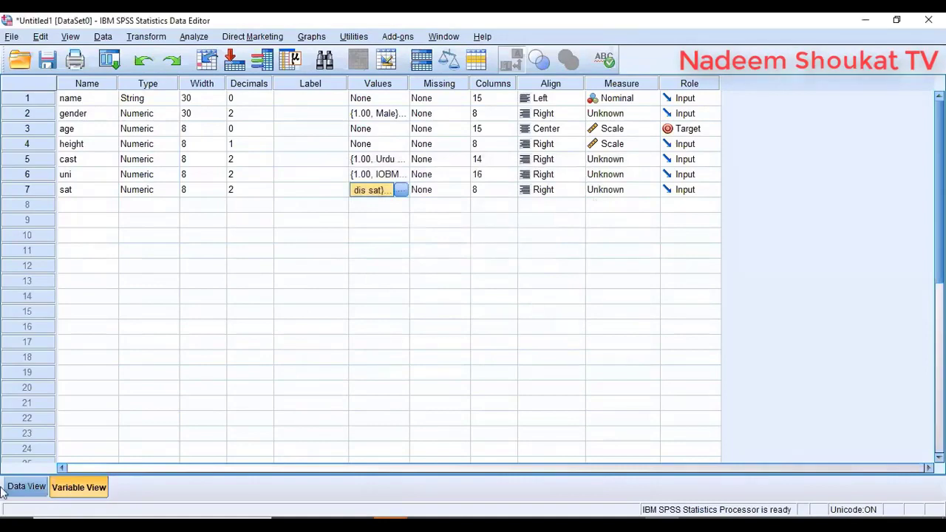
click(30, 489)
- Fill rows 1–7 of the sat column with ratings 1, 2, 3, 4, 5, 5, 4
click(612, 119)
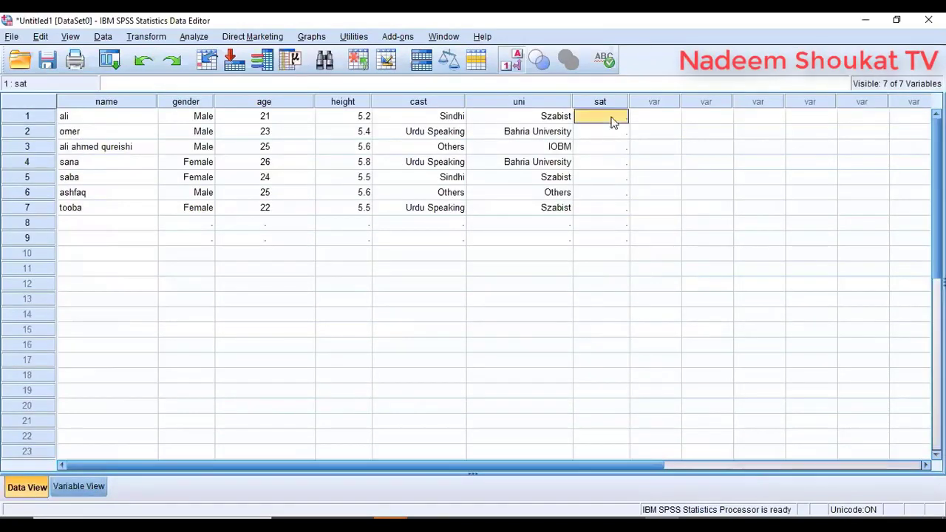
text(1)
key(Return)
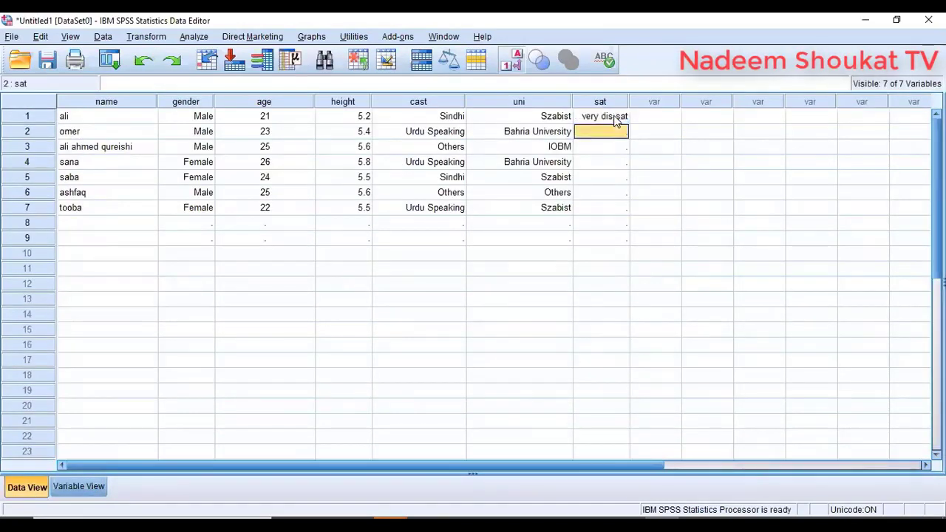
text(2)
key(Return)
text(3)
key(Return)
text(4)
key(Return)
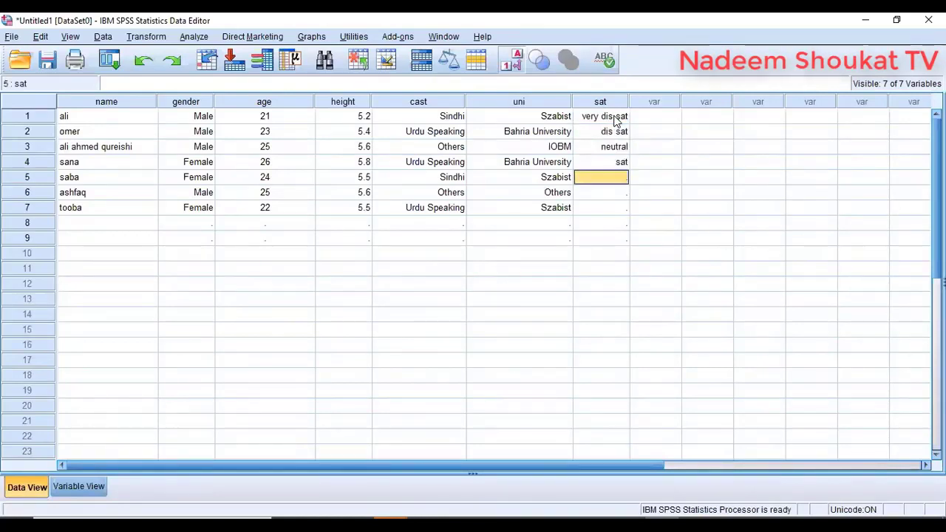
text(5)
key(Return)
text(5)
key(Return)
text(4)
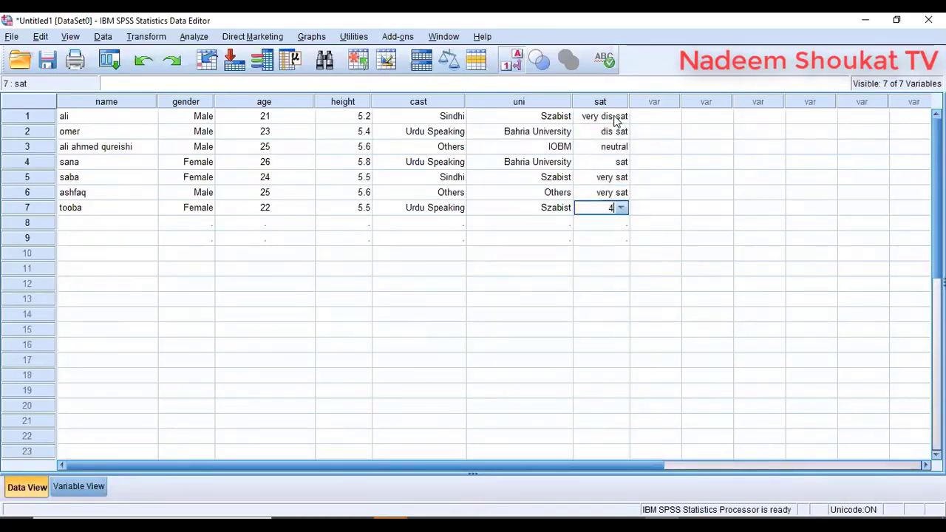
key(Return)
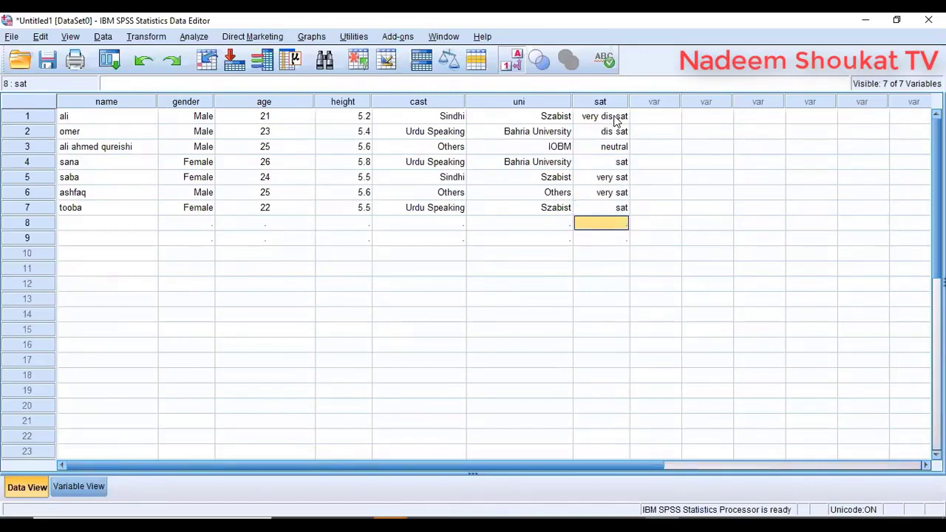
click(70, 37)
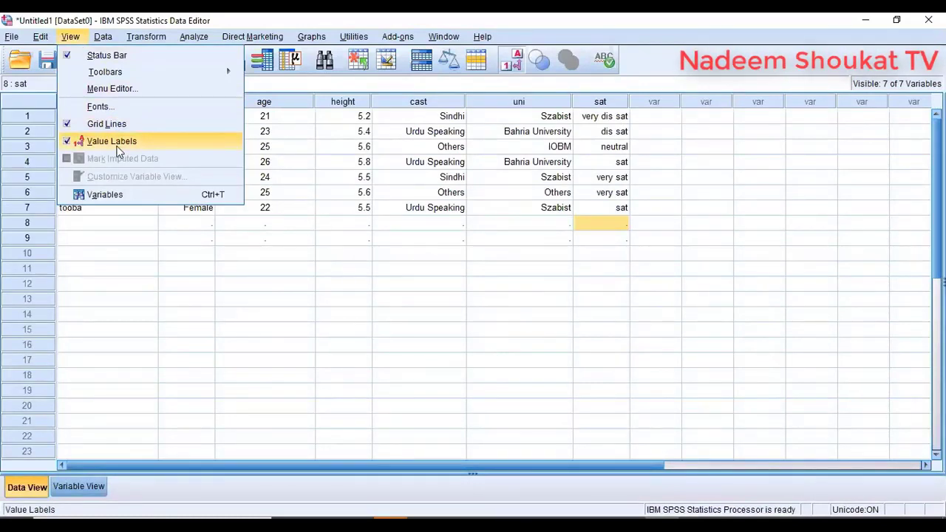
- Toggle the grid between numeric codes and value labels, leaving value labels shown
click(113, 141)
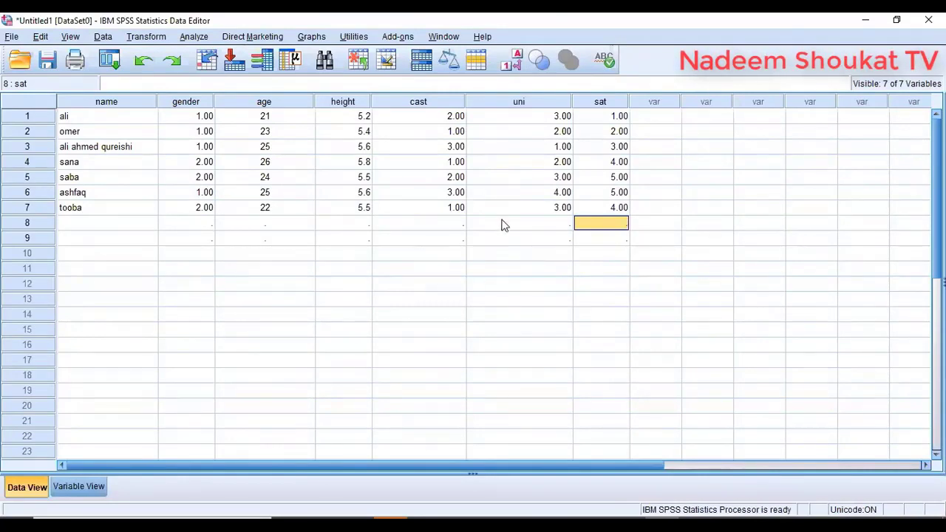
click(70, 37)
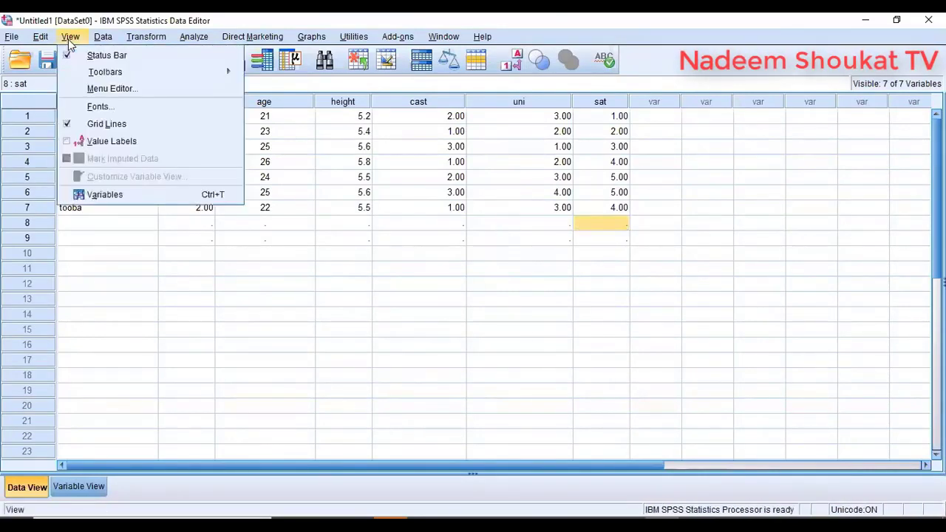
click(78, 141)
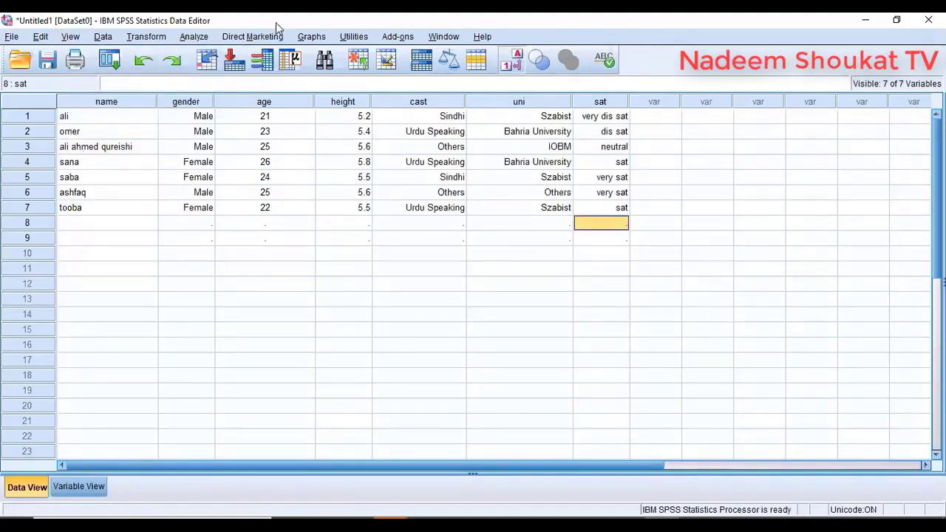
click(510, 65)
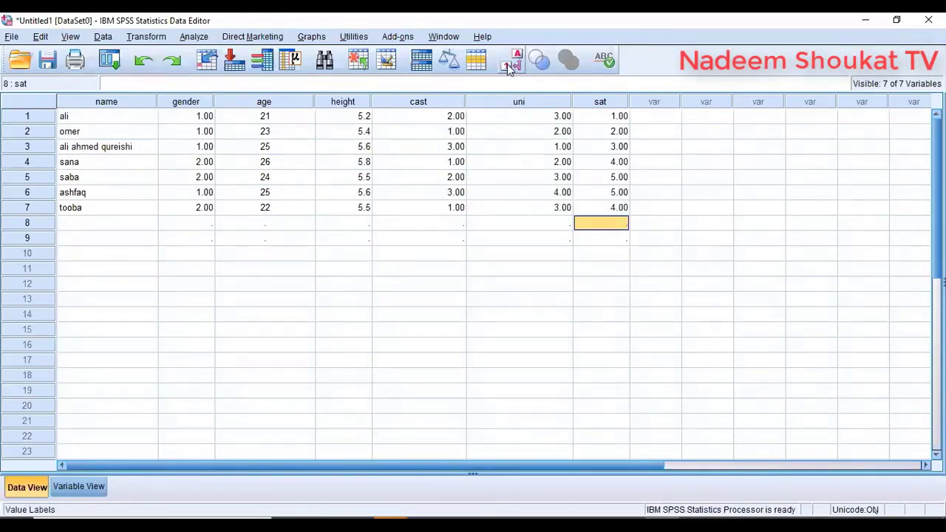
click(510, 66)
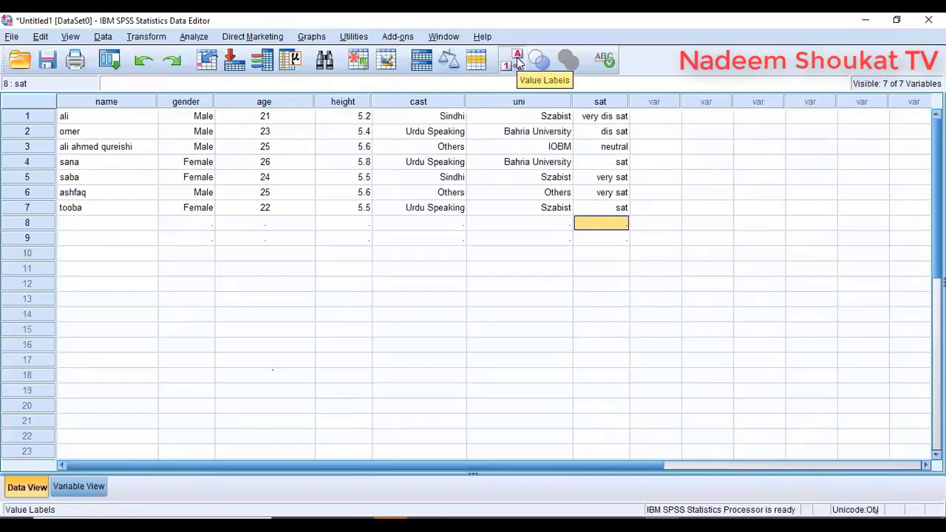
- In Variable View, try naming a new variable 'country name'
key(ctrl+t)
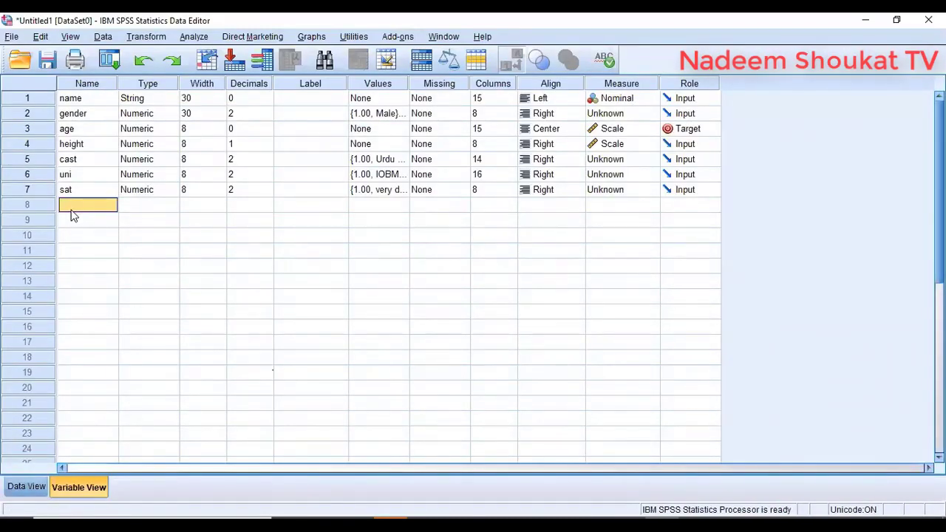
text(country name)
key(Return)
key(Return)
- Name rows 8 and 9 stu_sat and job.sat, then view their empty data columns
click(27, 488)
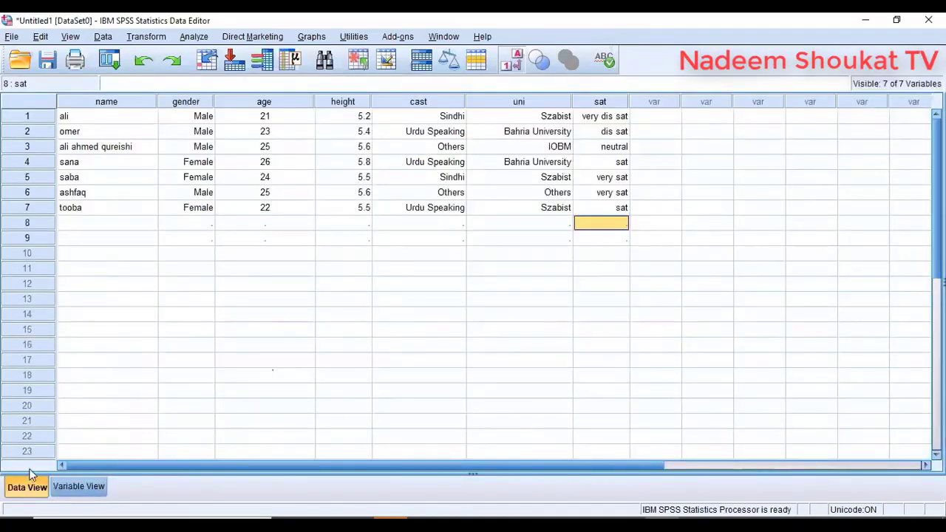
click(60, 489)
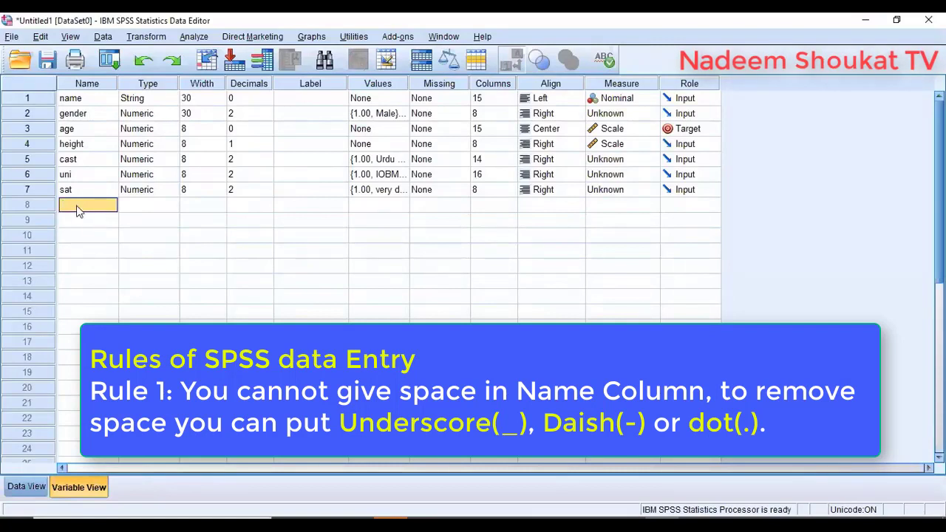
key(Down)
click(106, 204)
text(stu_sat)
key(Return)
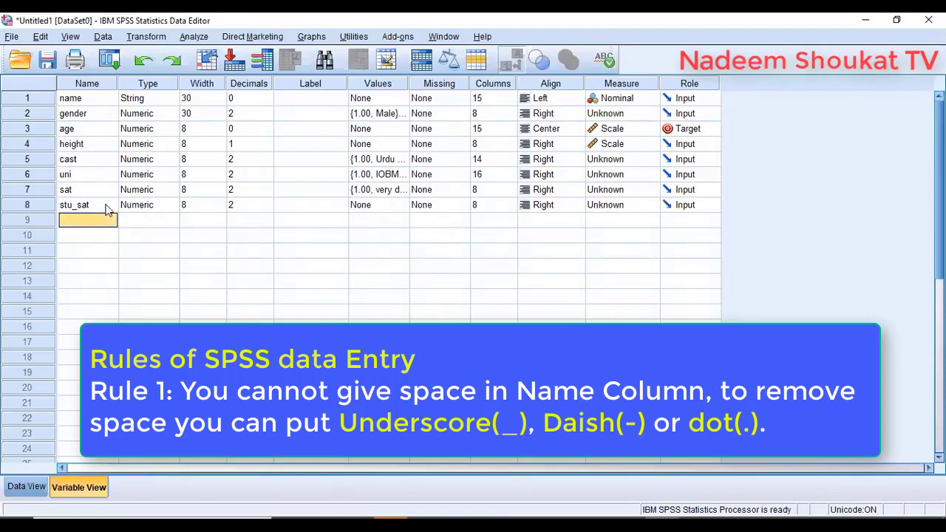
text(job.s)
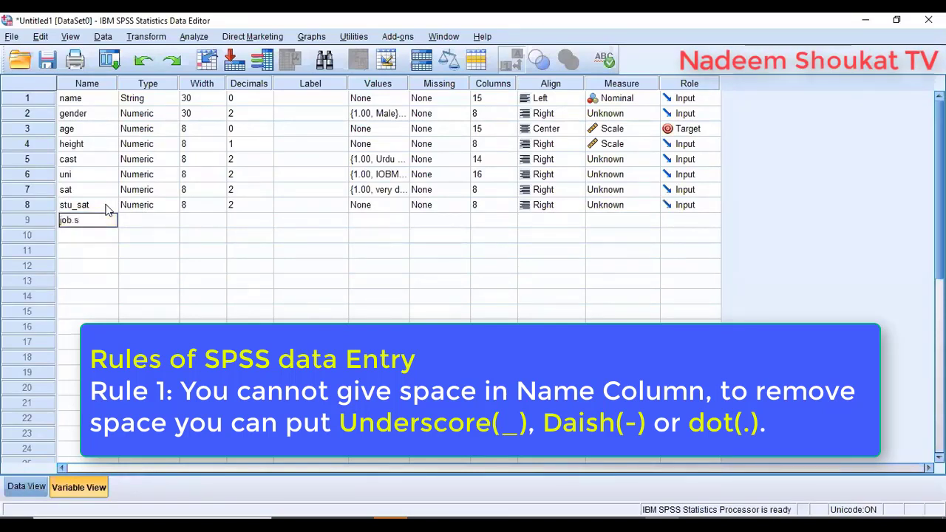
text(at)
key(Return)
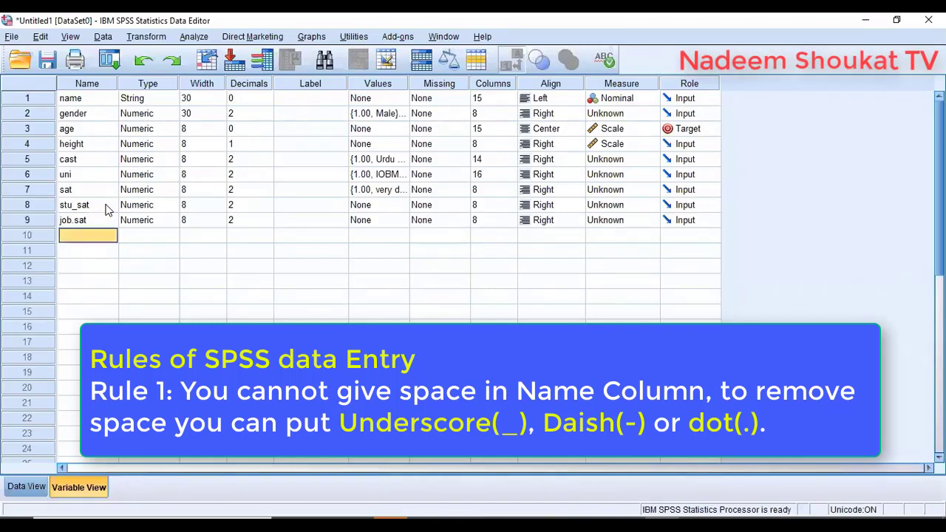
click(27, 488)
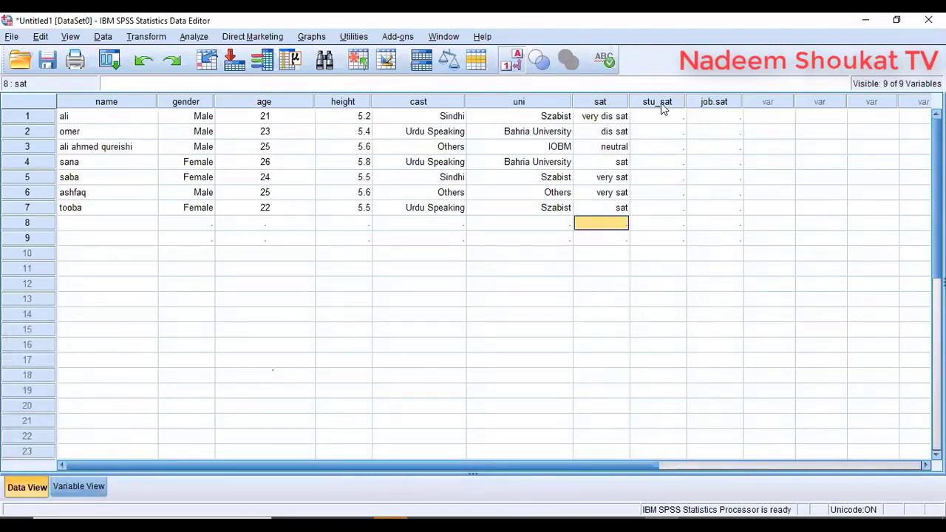
- Try naming a variable uni again and dismiss the duplicate-name warning
click(88, 485)
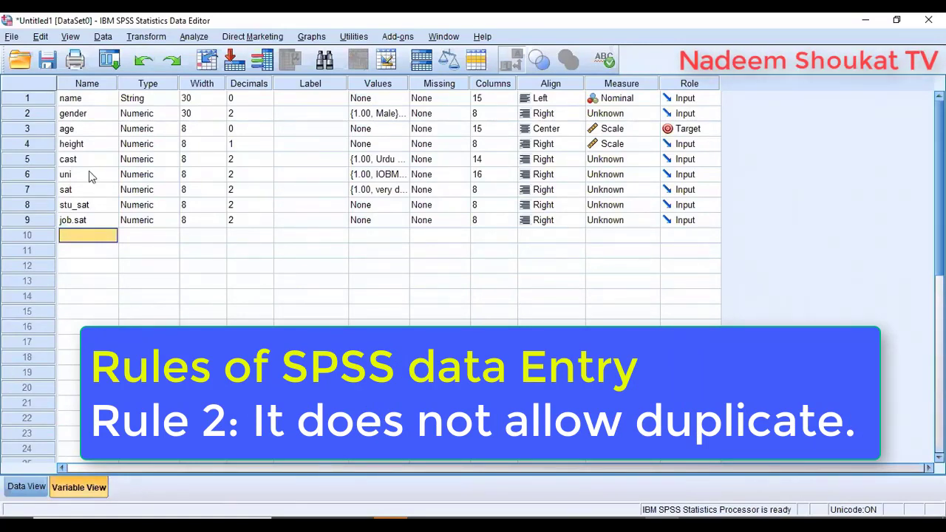
text(uni)
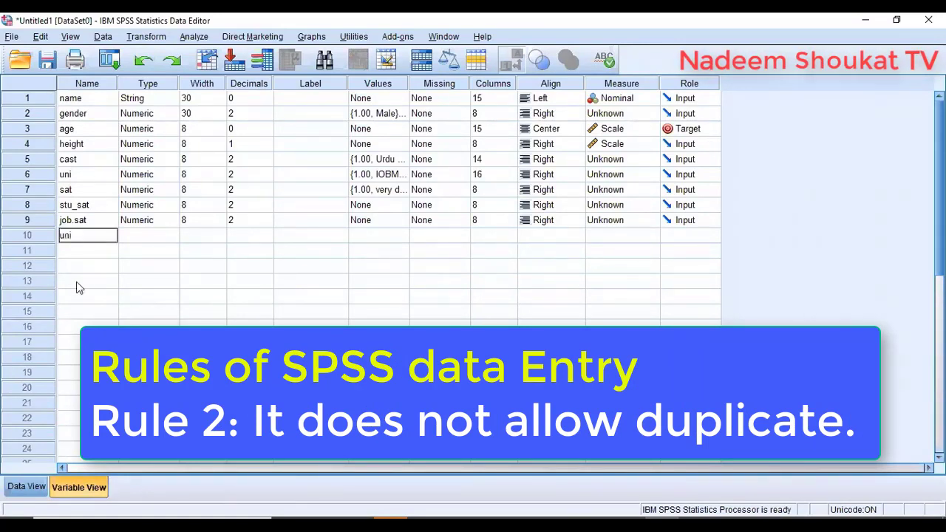
key(Return)
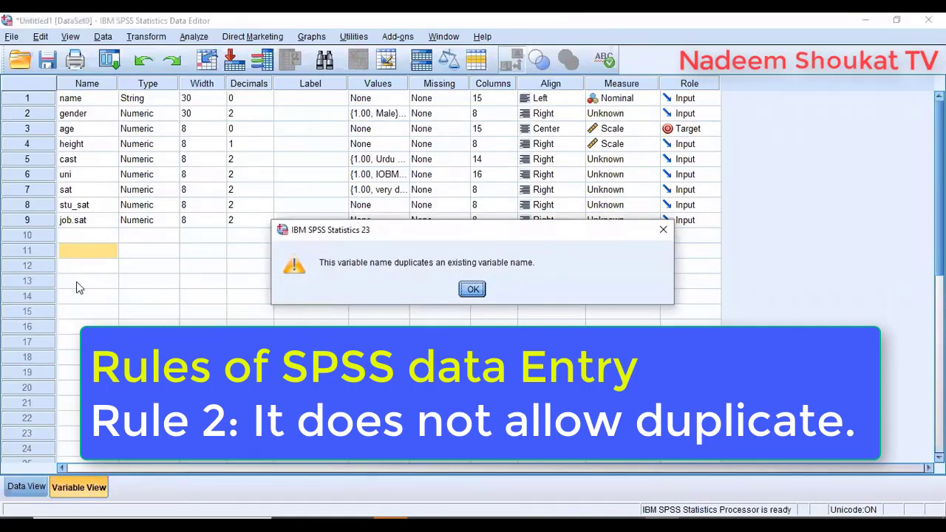
key(Return)
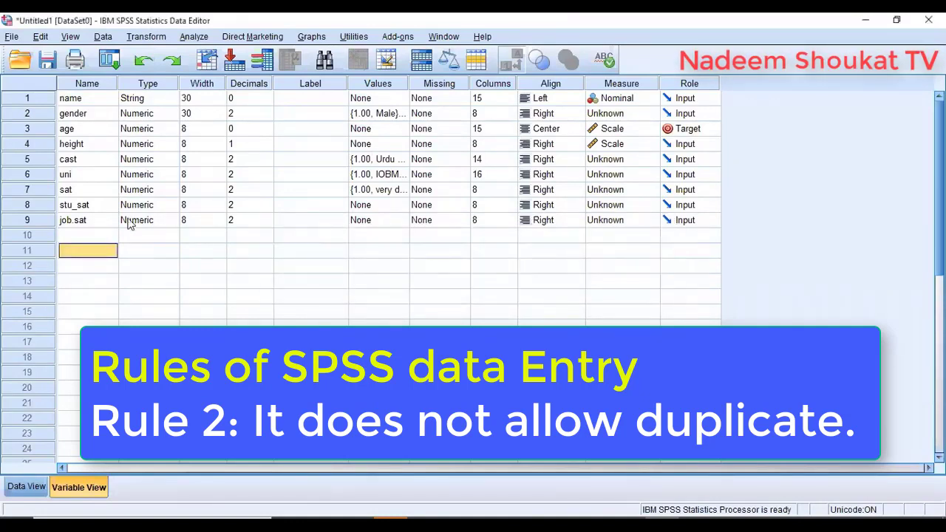
- Name rows 10–12 uni1, uni2 and uni3
click(107, 240)
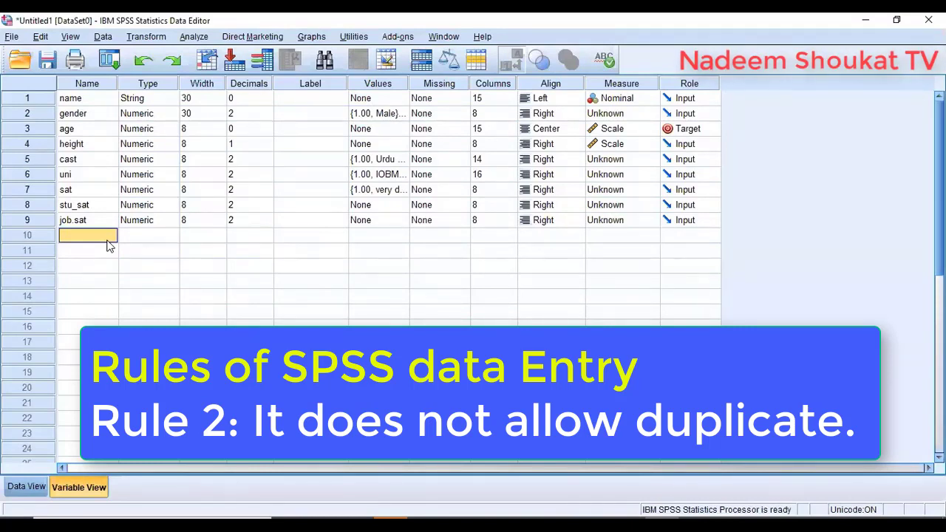
text(uni1)
click(110, 247)
text(uni)
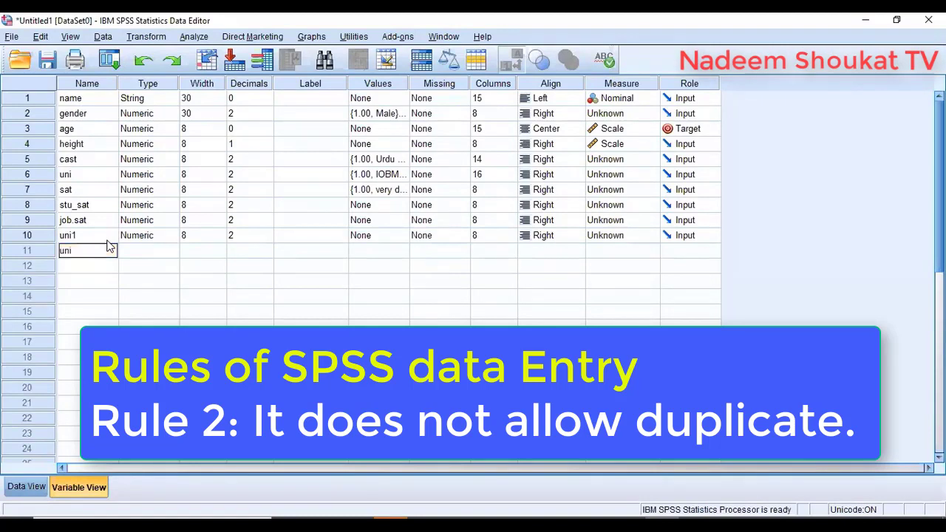
text(2)
key(Return)
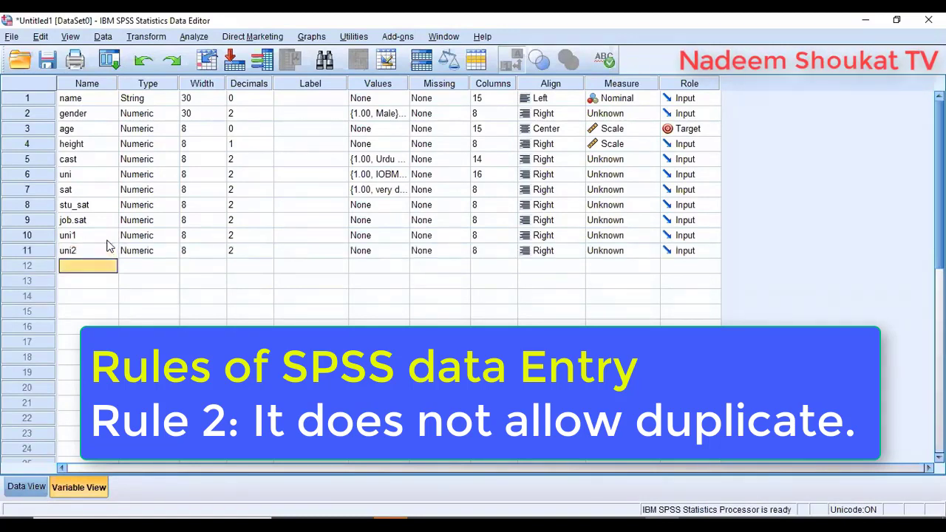
text(in)
key(BackSpace)
key(BackSpace)
text(u)
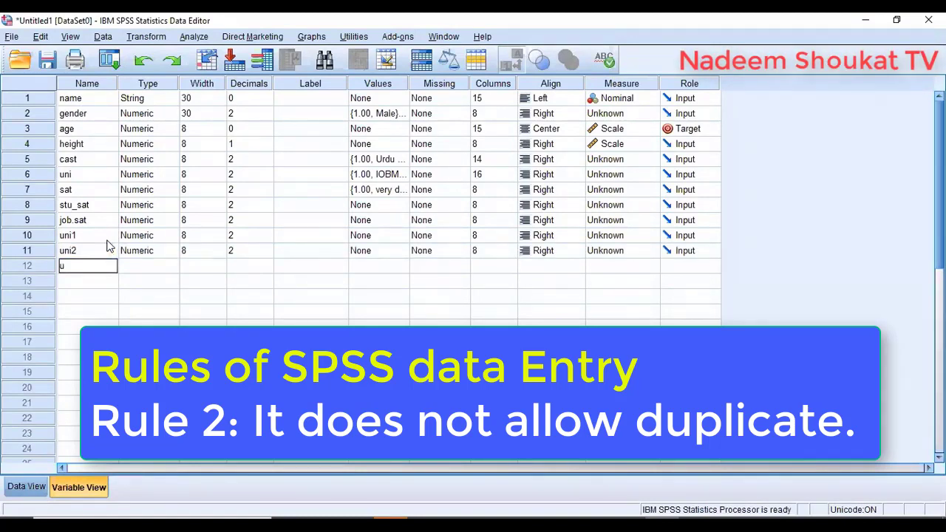
text(ni3)
key(Return)
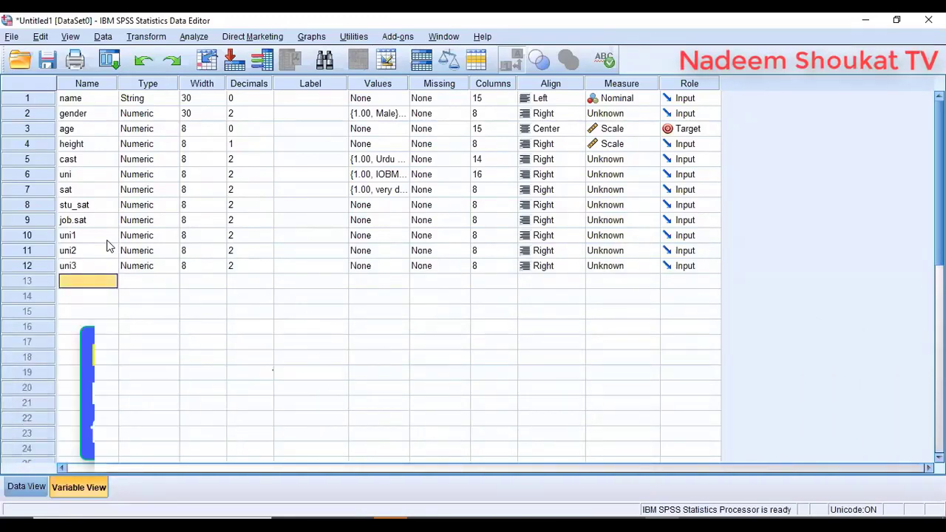
- Add uni4 in row 13 and see 4uni rejected for its illegal first character
text(uni)
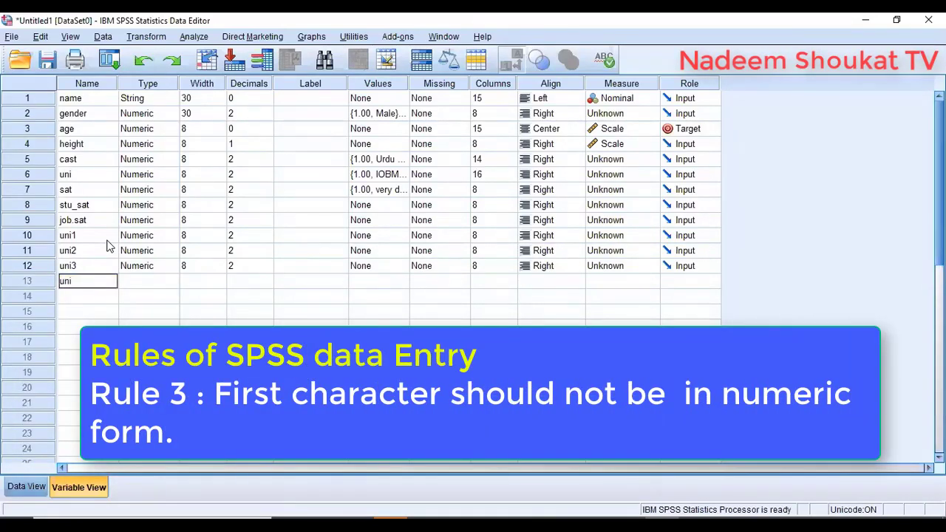
text(4)
key(Return)
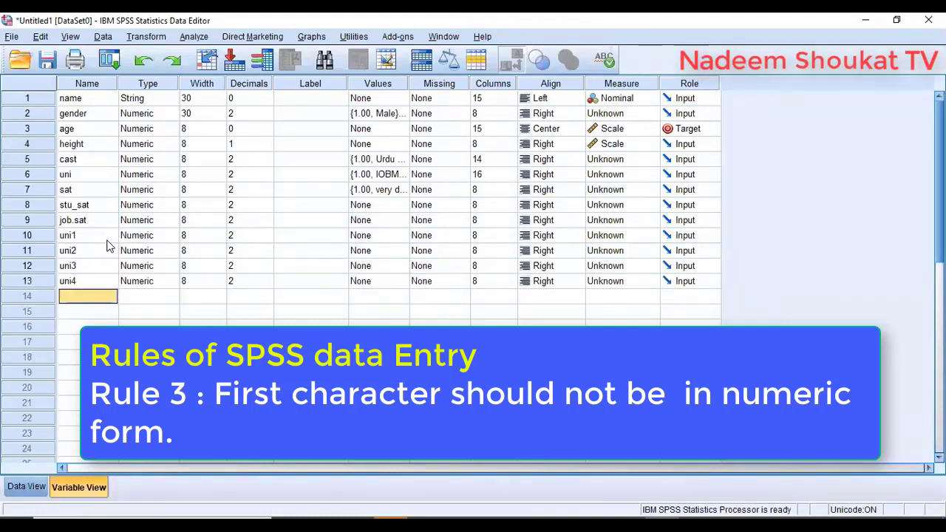
text(4uni)
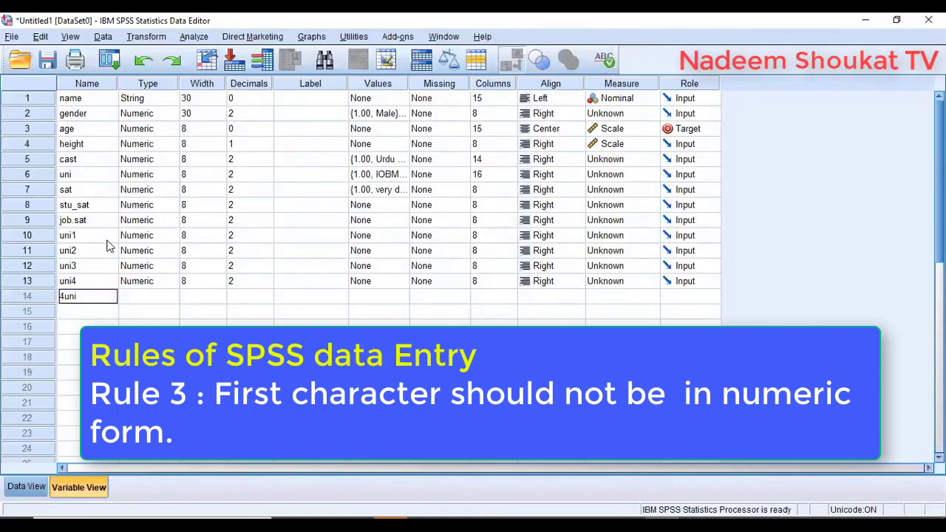
key(Return)
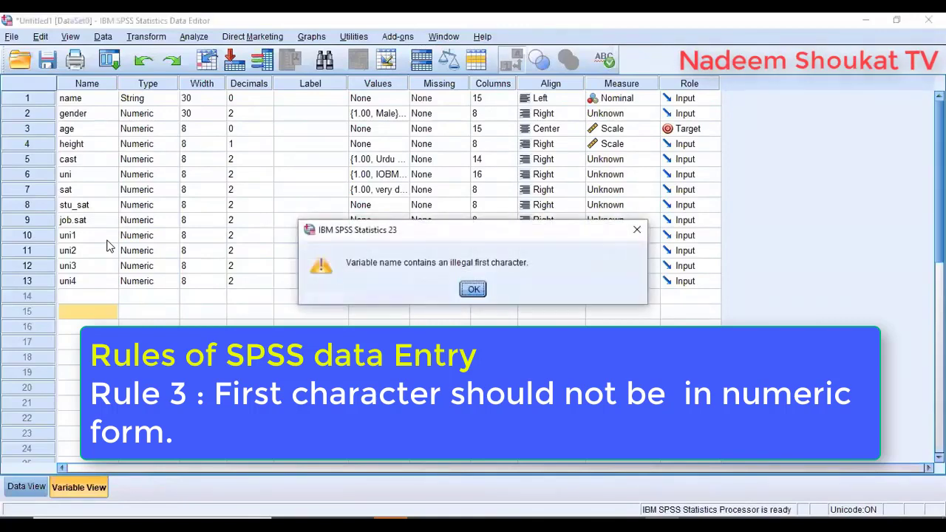
key(Return)
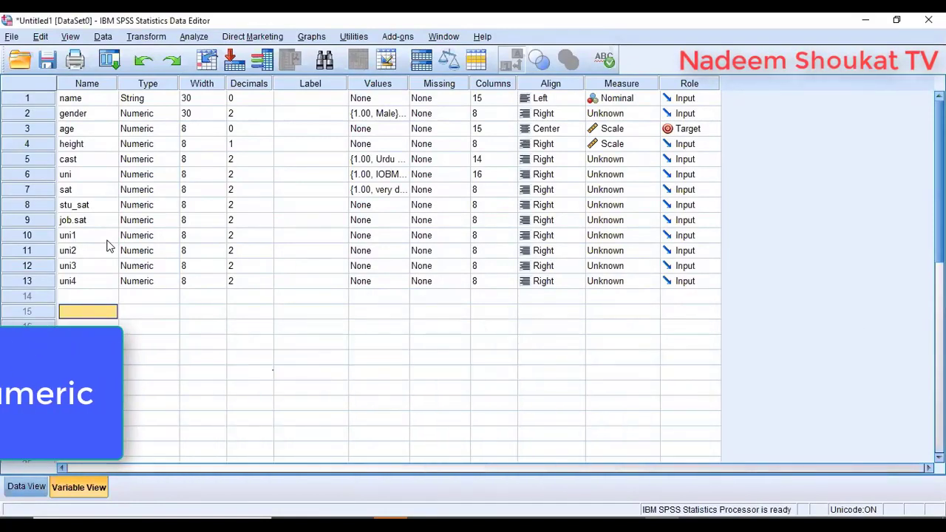
- Rename rows 1–3 to q1, q2 and q3, fixing the a3 typo
click(97, 100)
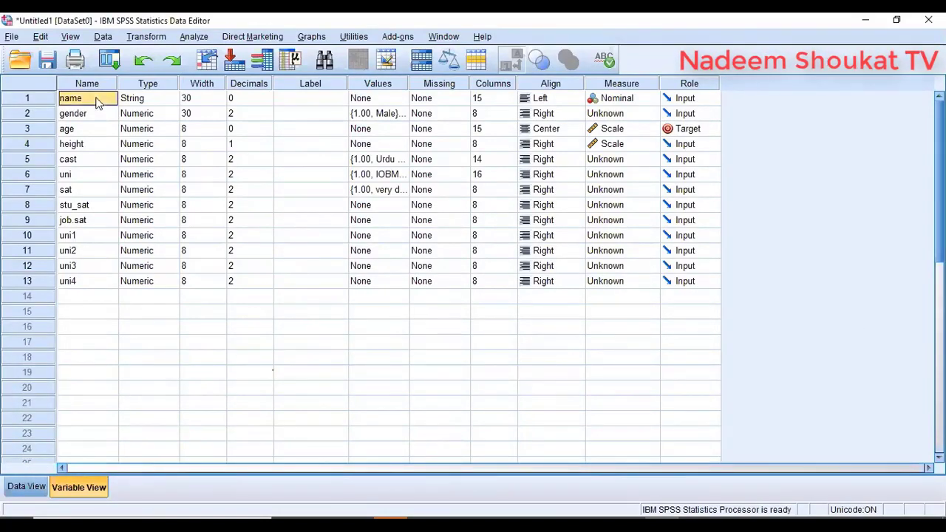
text(q1)
key(Return)
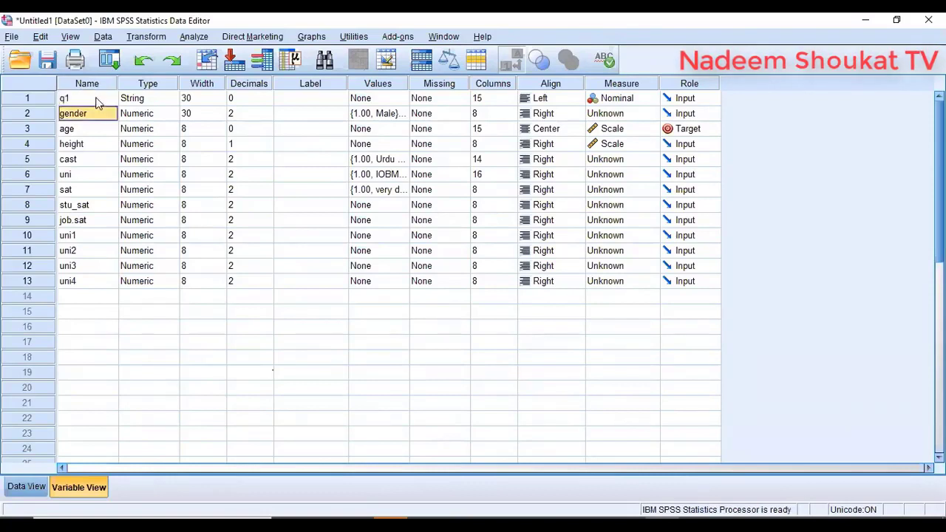
text(q2)
key(Return)
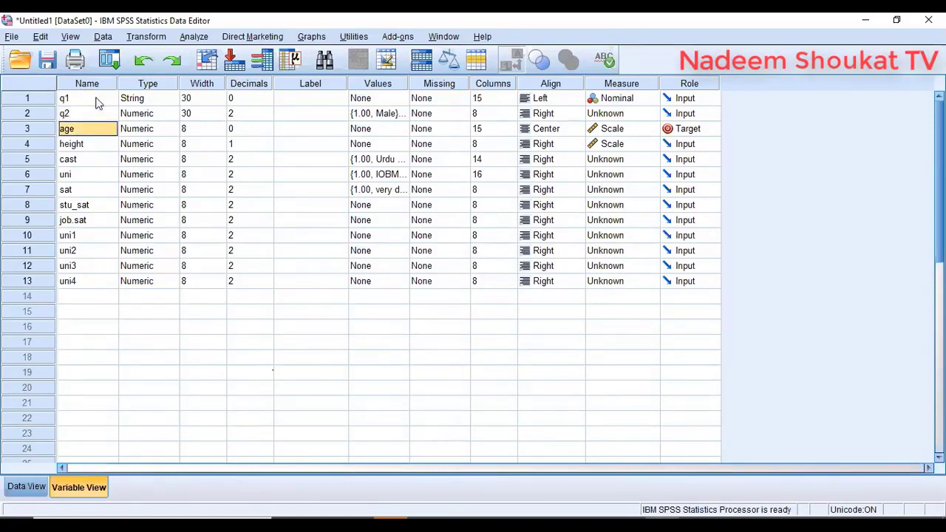
text(a3)
key(Return)
key(Up)
text(q3)
key(Return)
- Rename rows 4–8 to q4, q5, q6, js and IM
text(q4)
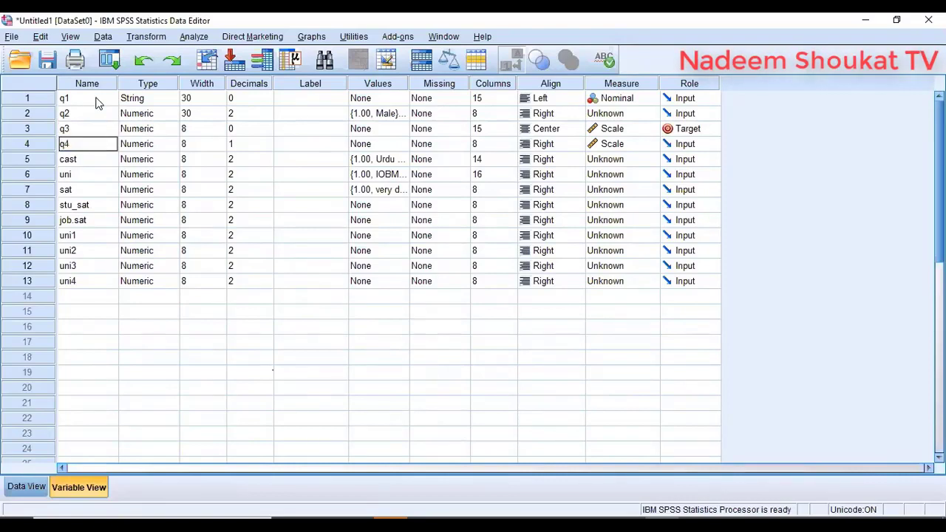
key(Return)
text(q5)
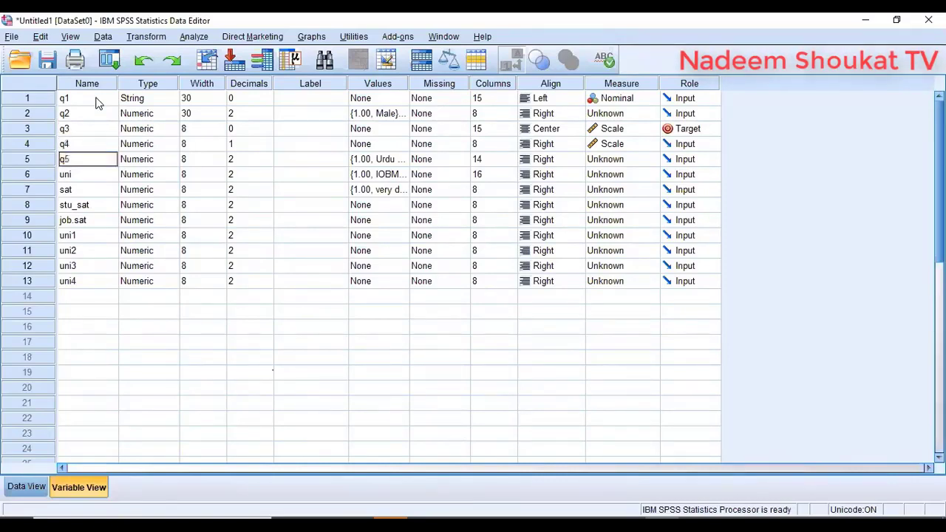
key(Return)
text(q)
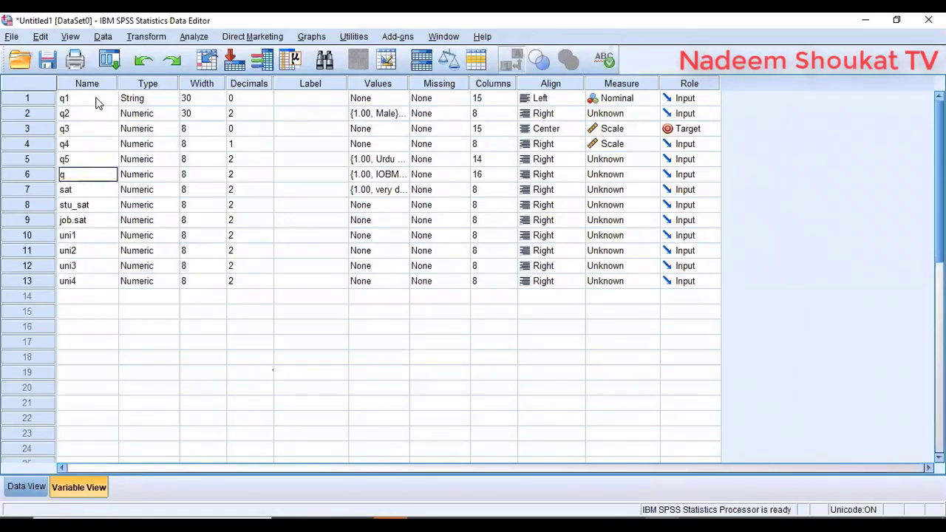
text(6)
key(Return)
text(q)
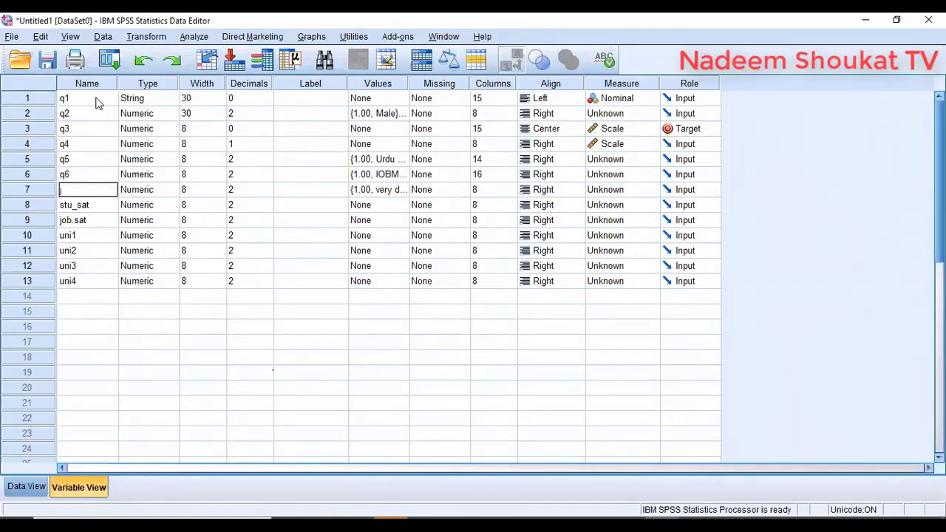
text(s)
key(Return)
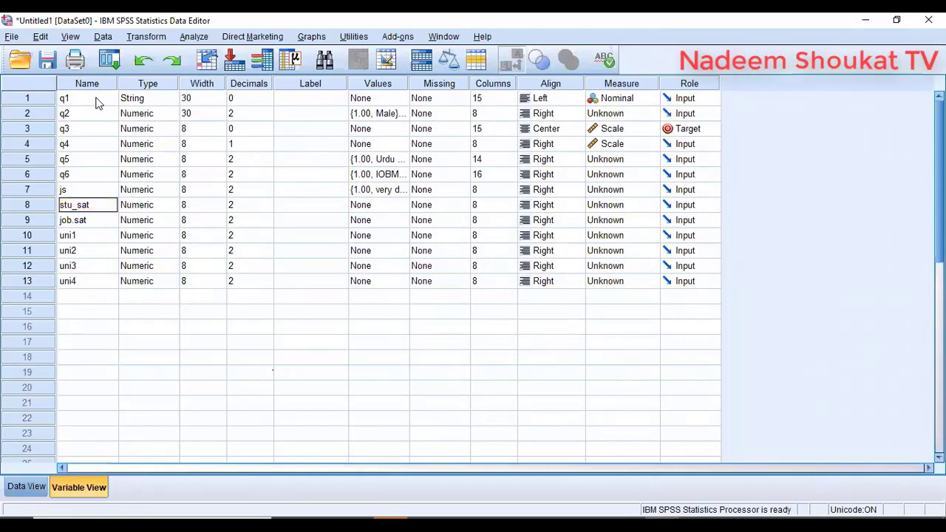
text(IM)
key(Return)
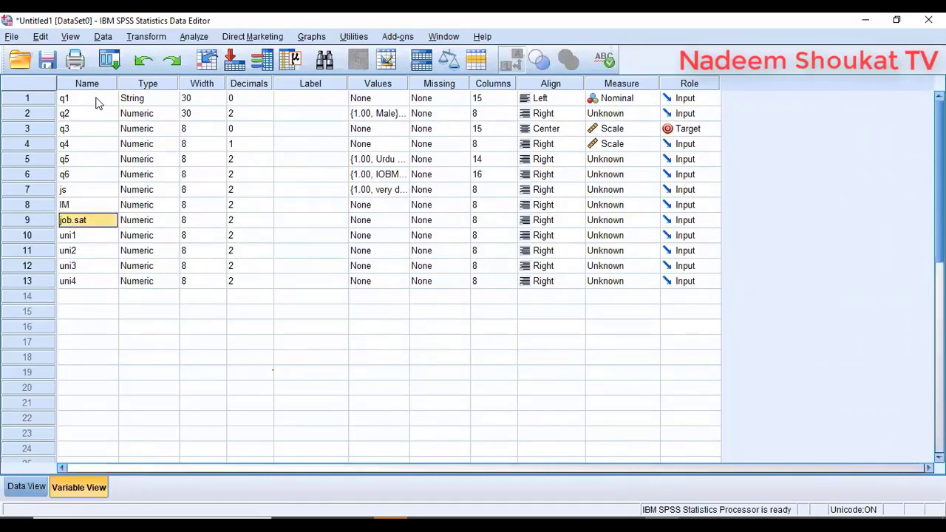
- Rename job.sat in row 9 to sm, then return to q1 in row 1
key(F2)
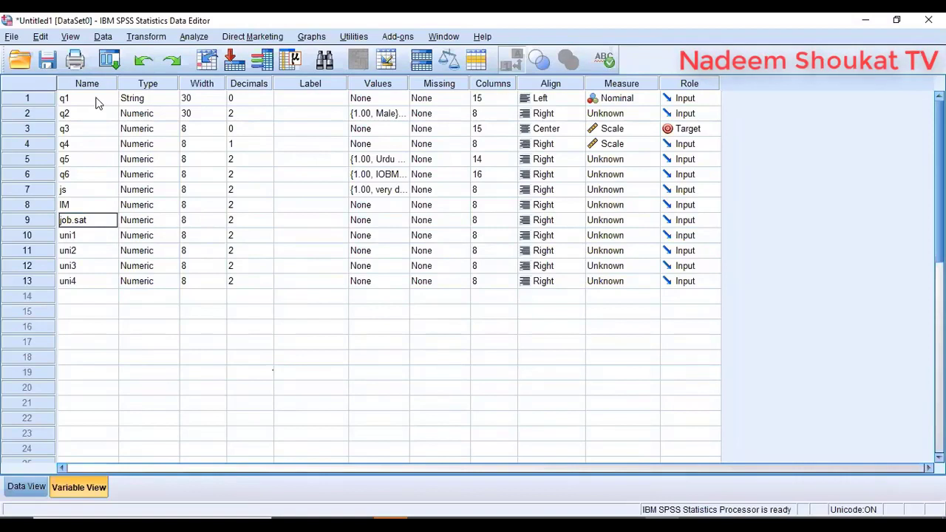
key(BackSpace)
key(BackSpace)
key(BackSpace)
key(BackSpace)
key(BackSpace)
key(BackSpace)
key(BackSpace)
text(sm)
key(Return)
key(Up)
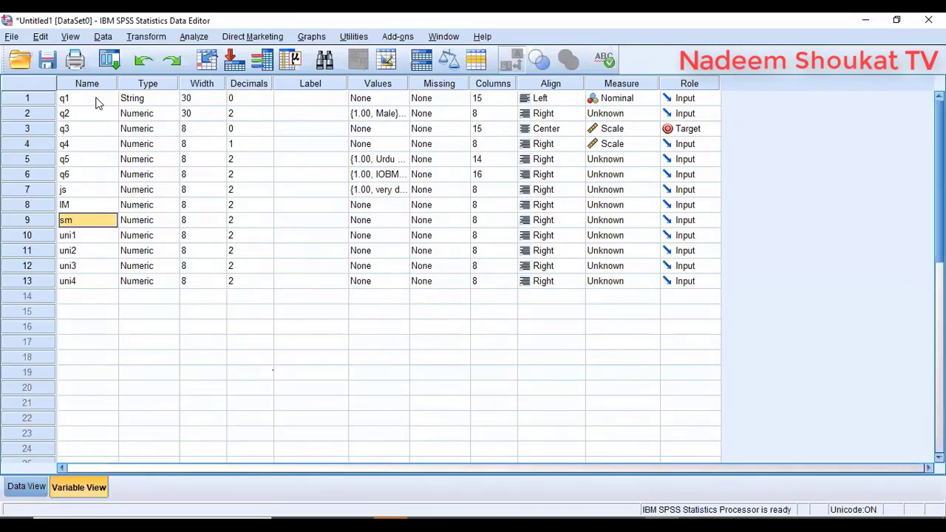
key(Right)
key(Right)
key(Right)
key(Right)
key(Up)
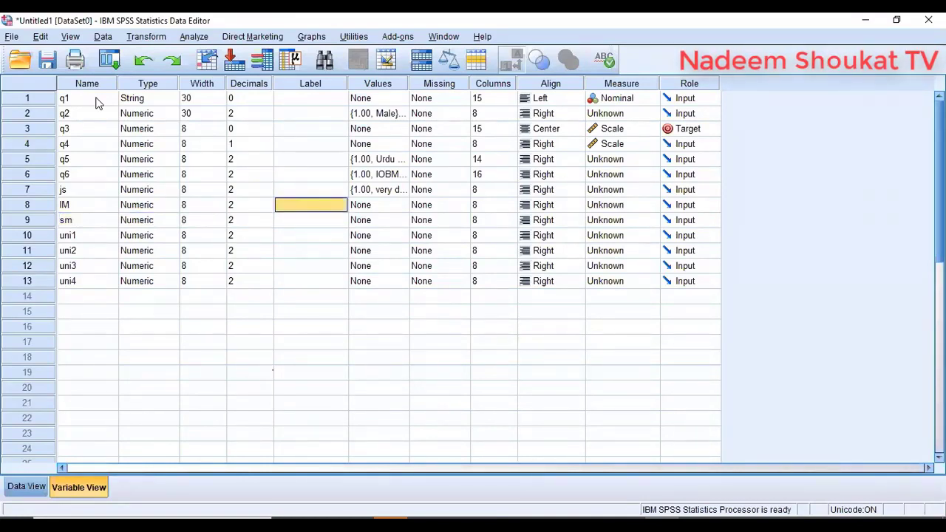
key(Up)
key(Up)
key(Up)
key(Up)
key(Up)
key(Up)
key(Up)
key(Left)
key(Left)
key(Left)
key(Left)
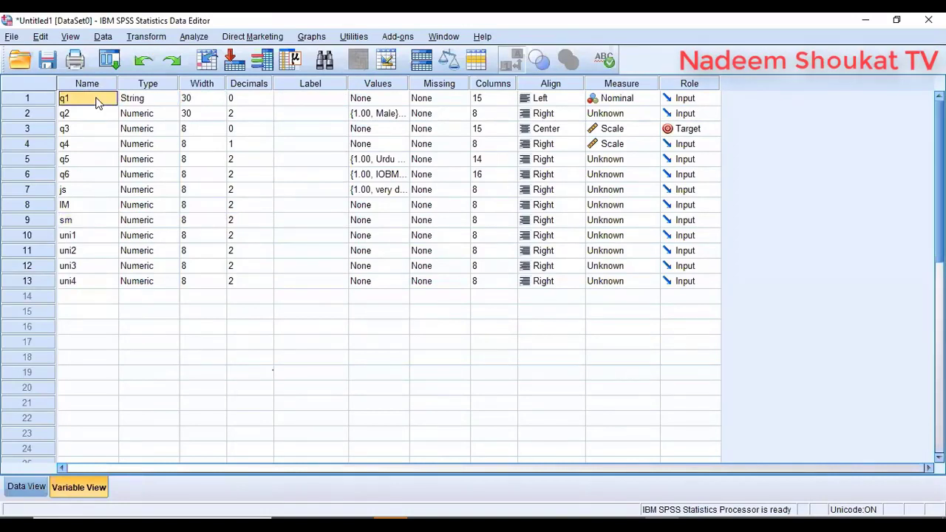
- Label q1 'Please Mention your full name', q2 'gender' and q3 'job satisfaction'
key(Right)
key(Right)
key(Right)
key(Right)
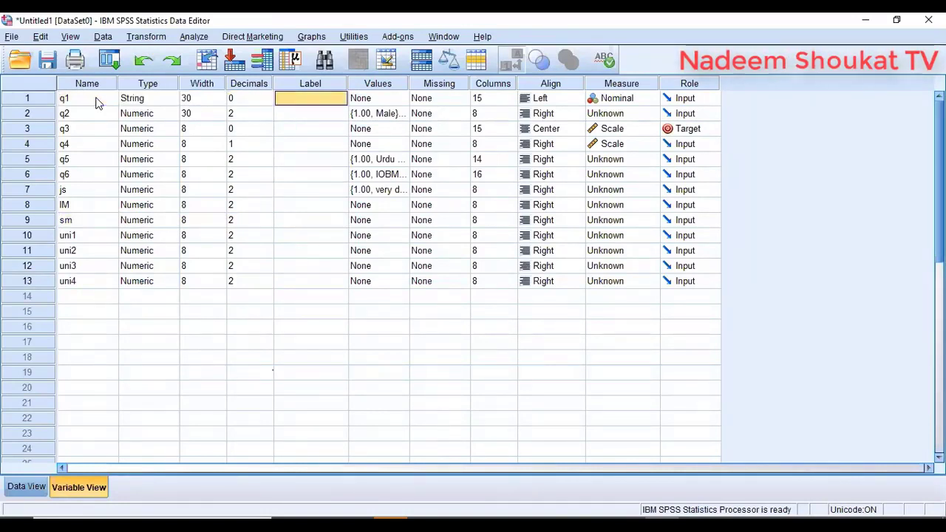
key(F2)
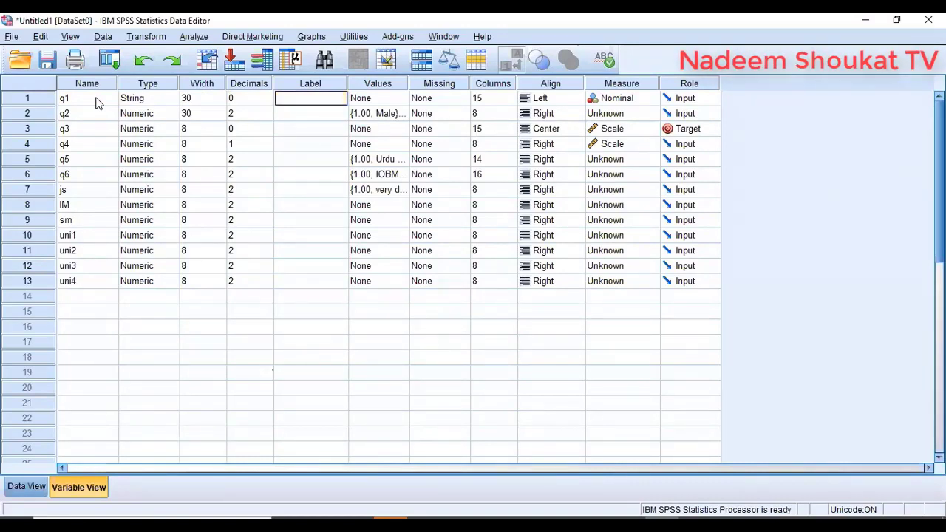
text(Please Mention your full name)
click(398, 113)
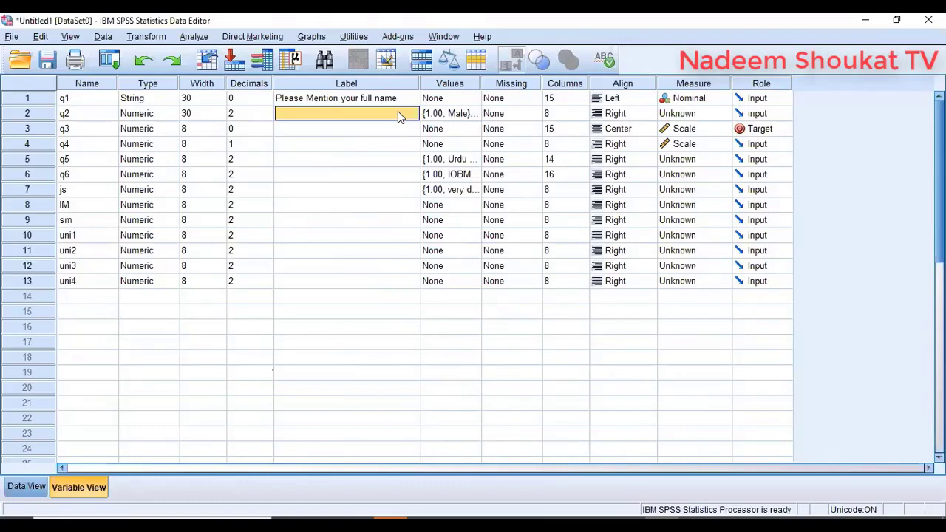
text(ge)
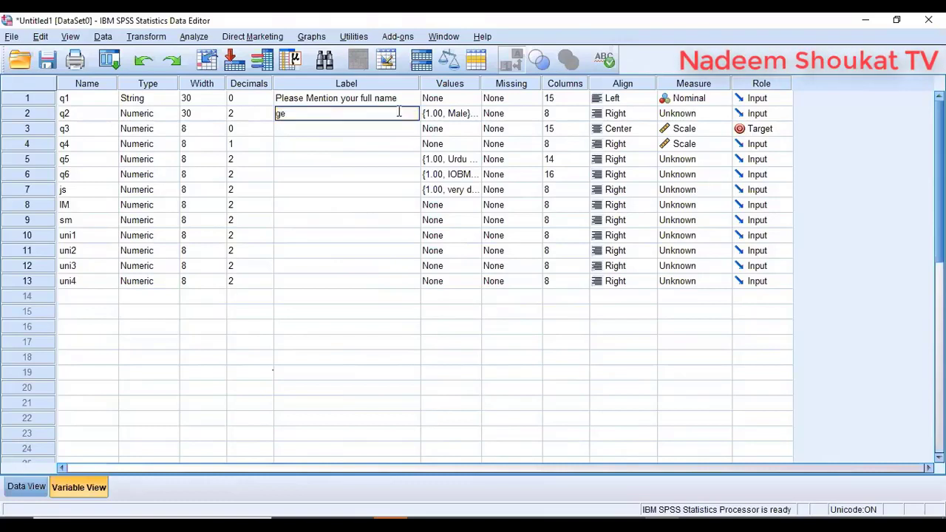
text(nder)
key(Return)
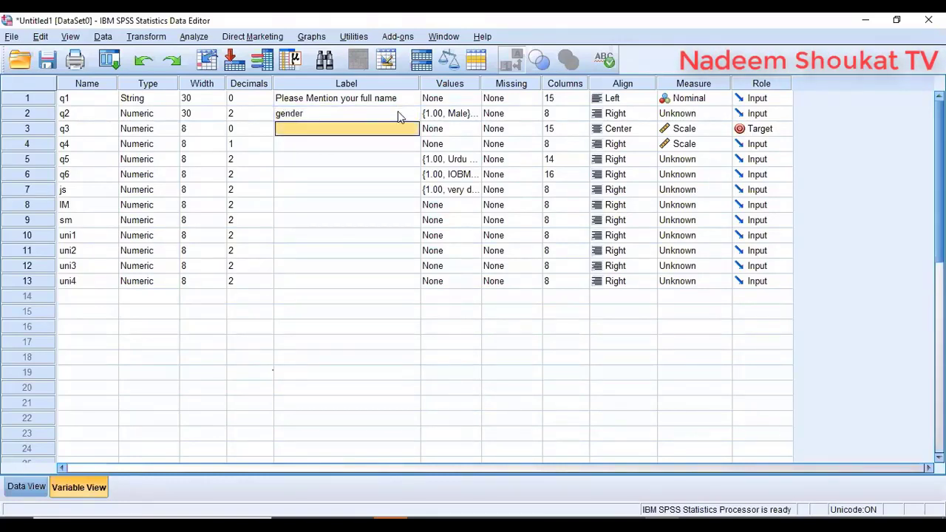
text(job sat)
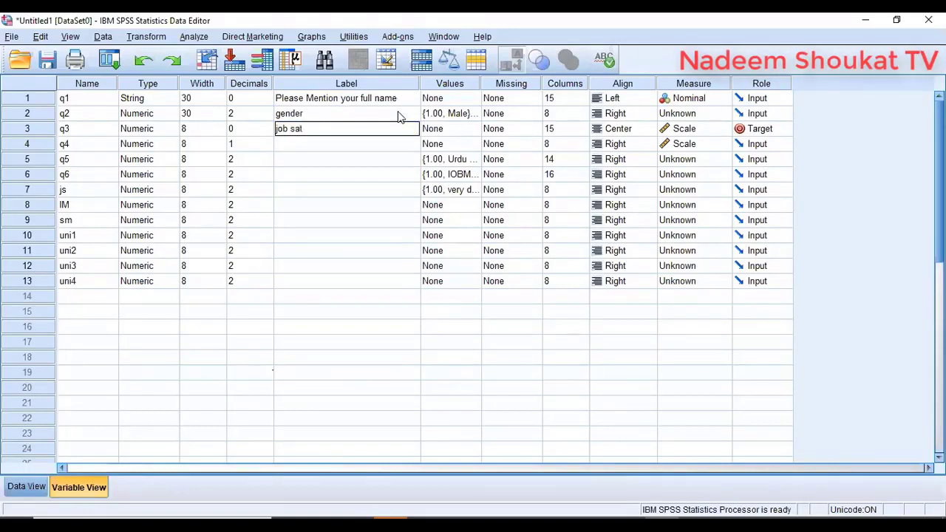
text(isfaction)
key(Return)
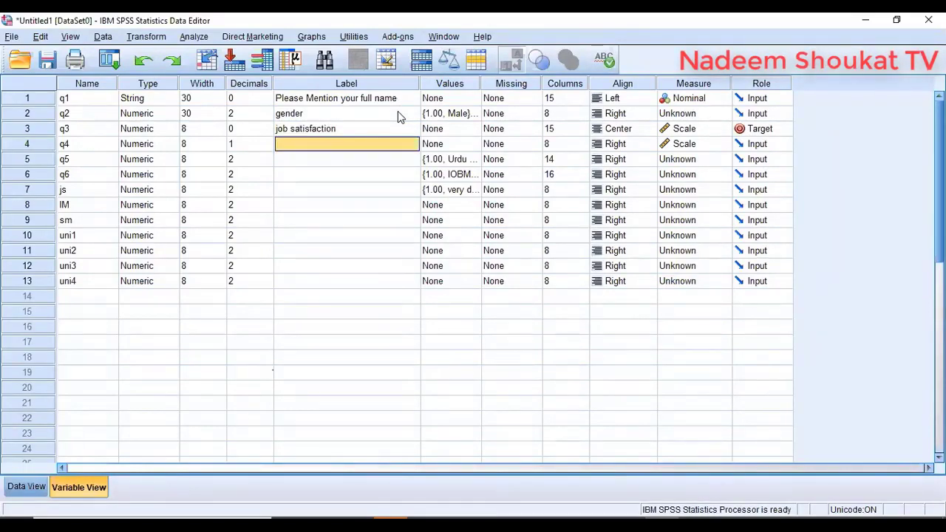
- Delete the Label entries of q1 through q3 and switch to Data View
click(360, 98)
key(shift+Down)
key(shift+Down)
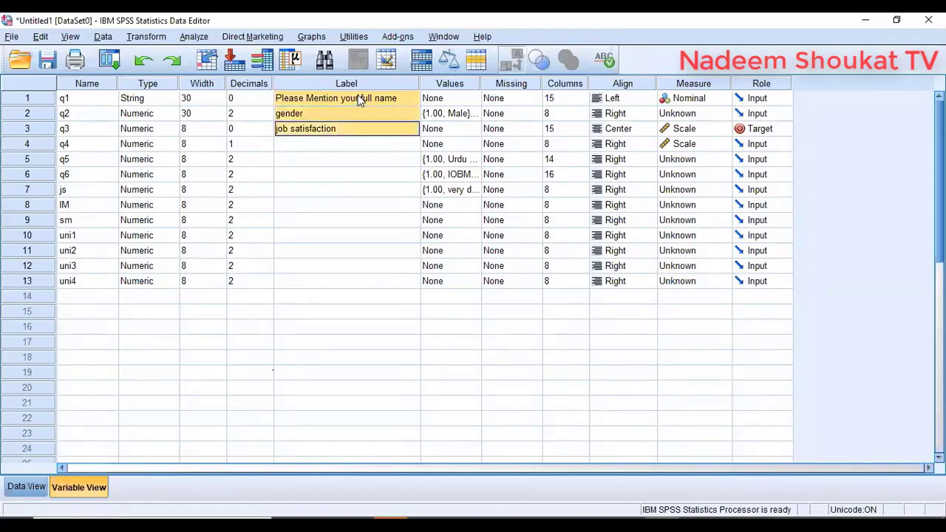
key(Delete)
click(26, 486)
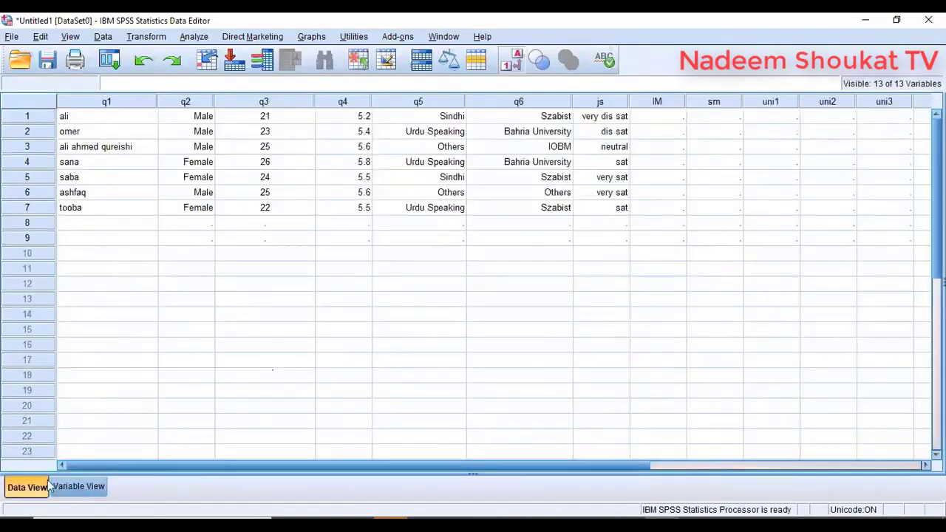
- Back in Variable View, give q2 the label 'gender'
click(79, 486)
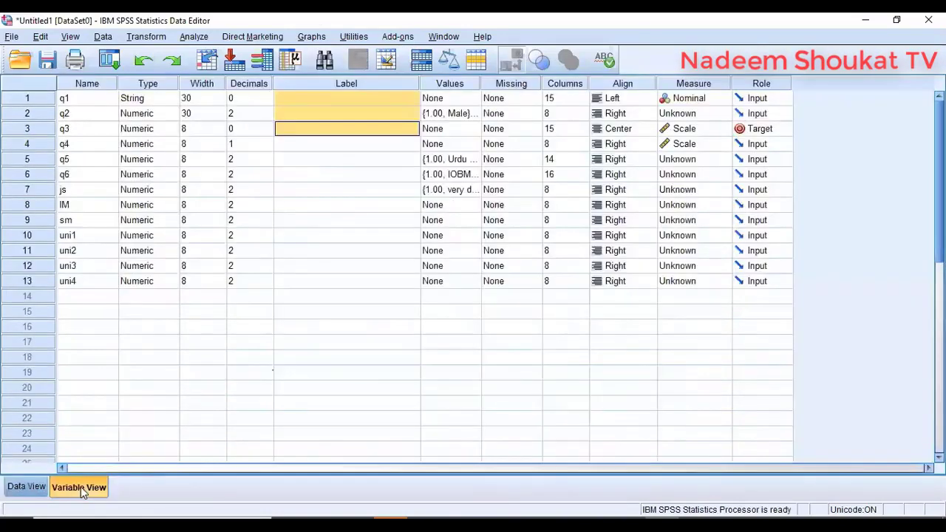
click(320, 115)
text(gender)
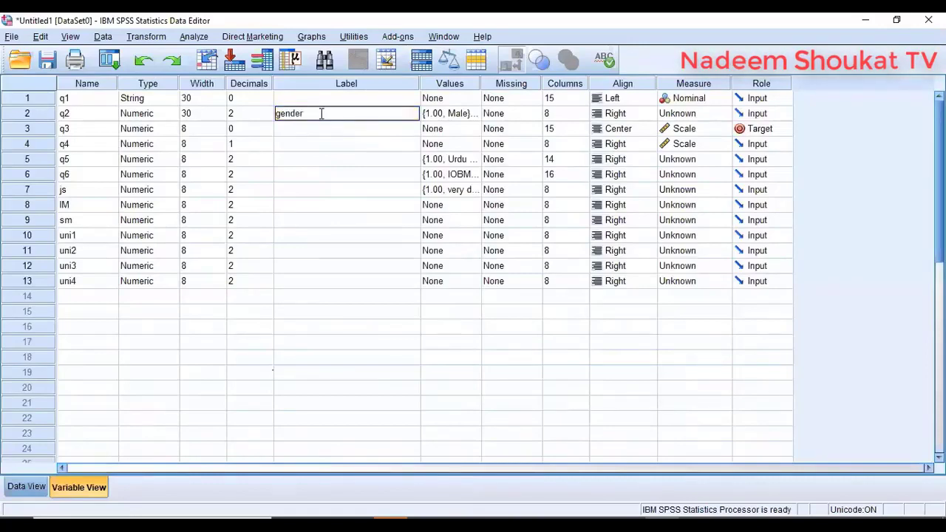
key(Return)
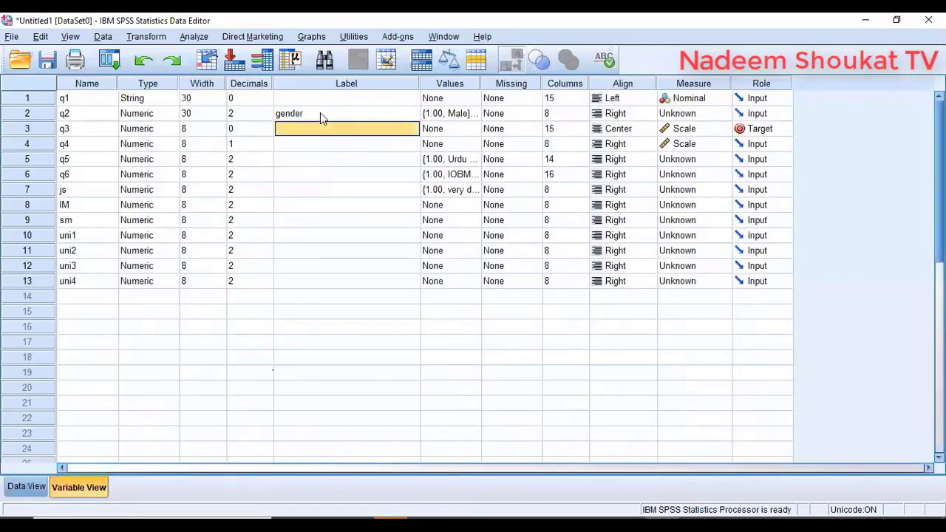
- Give q5 the label 'cast' in Variable View
click(26, 486)
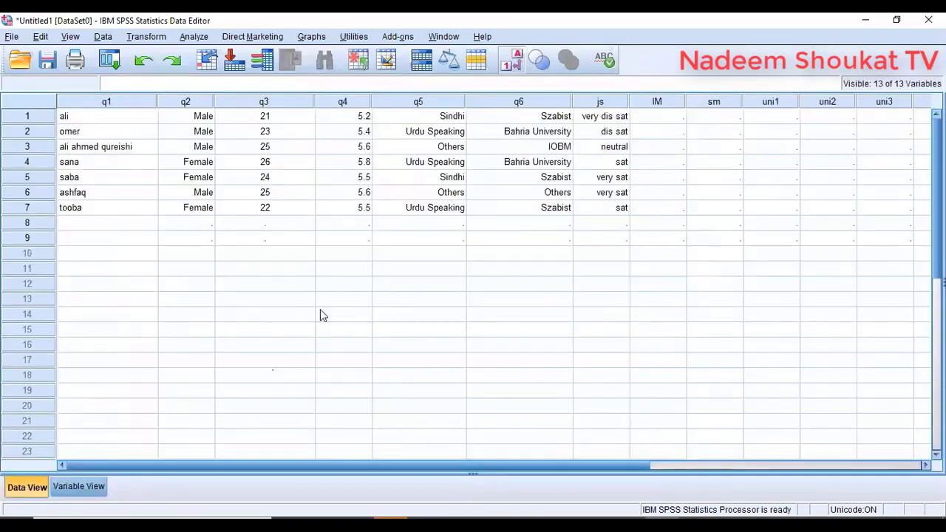
click(81, 487)
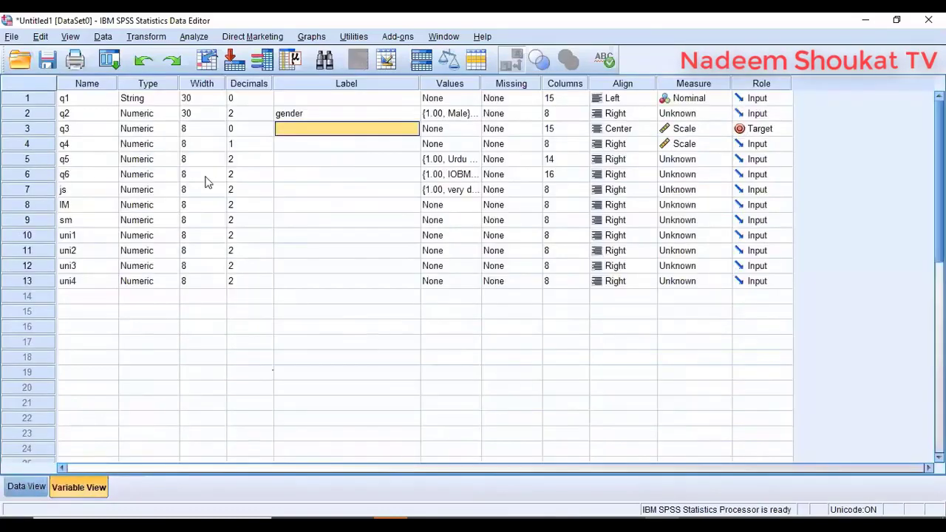
click(338, 161)
text(cast)
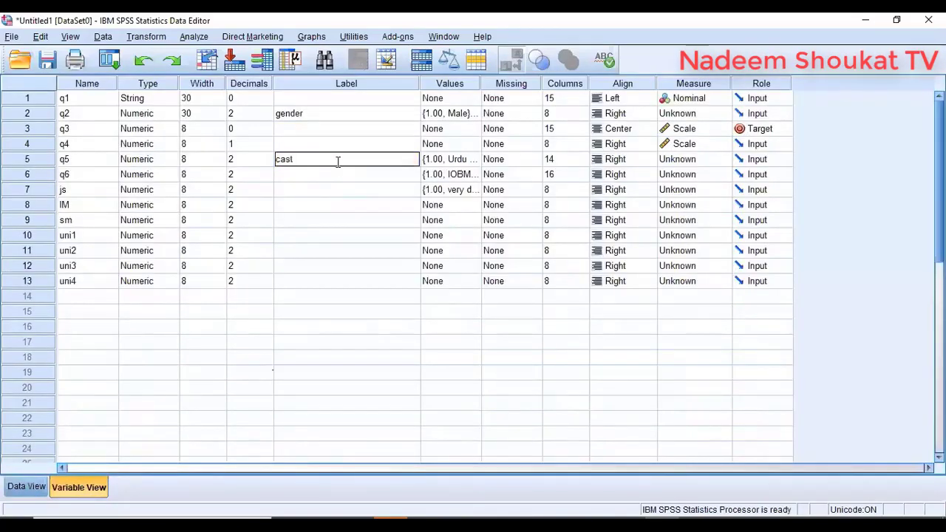
key(Return)
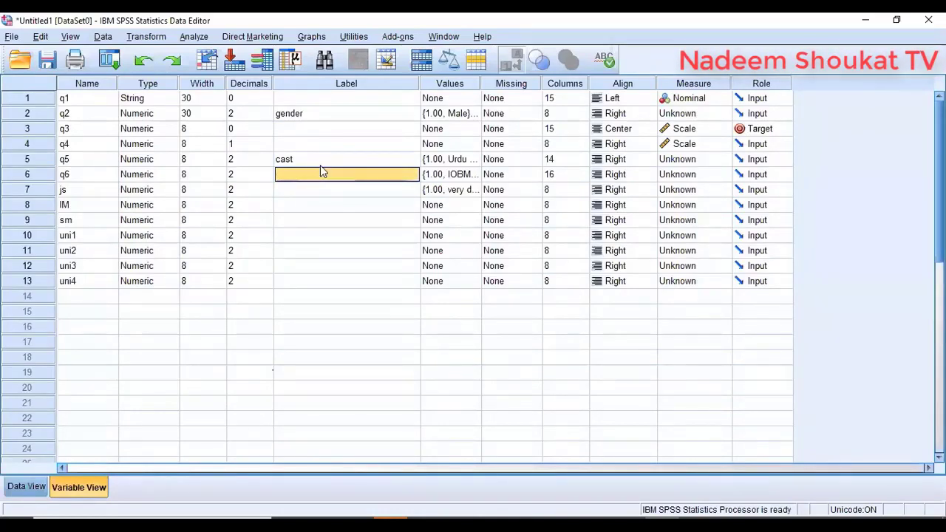
click(457, 161)
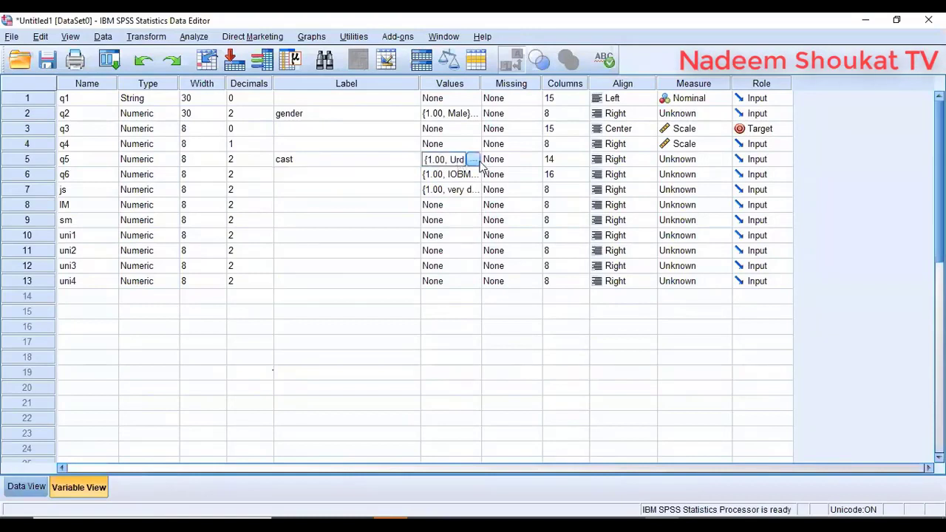
click(477, 160)
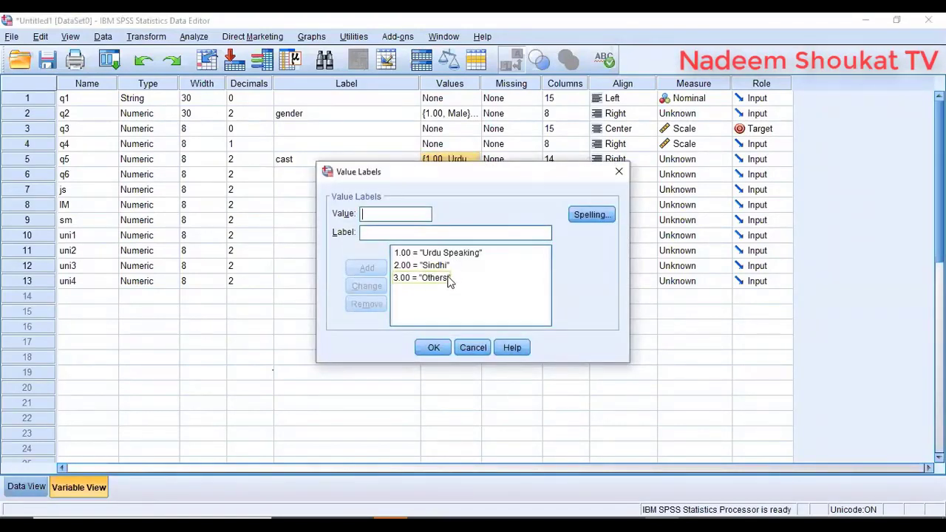
click(472, 346)
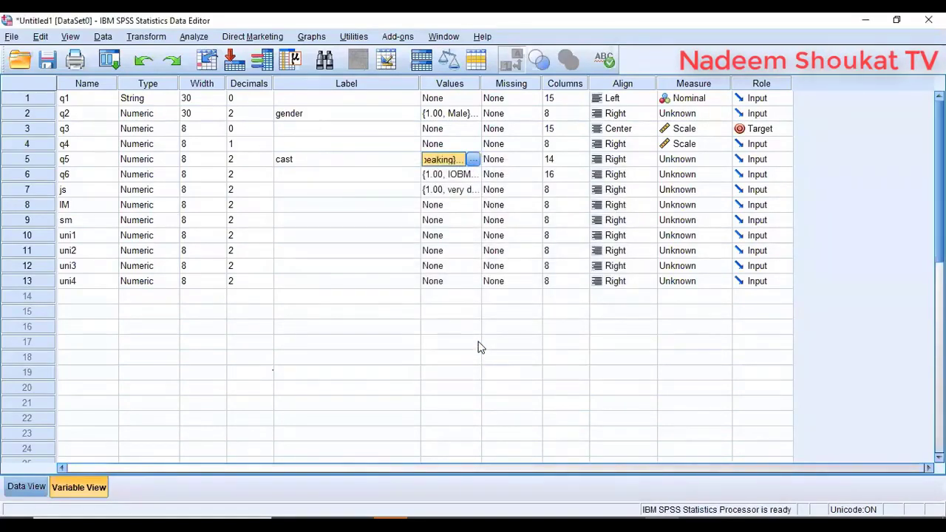
click(473, 160)
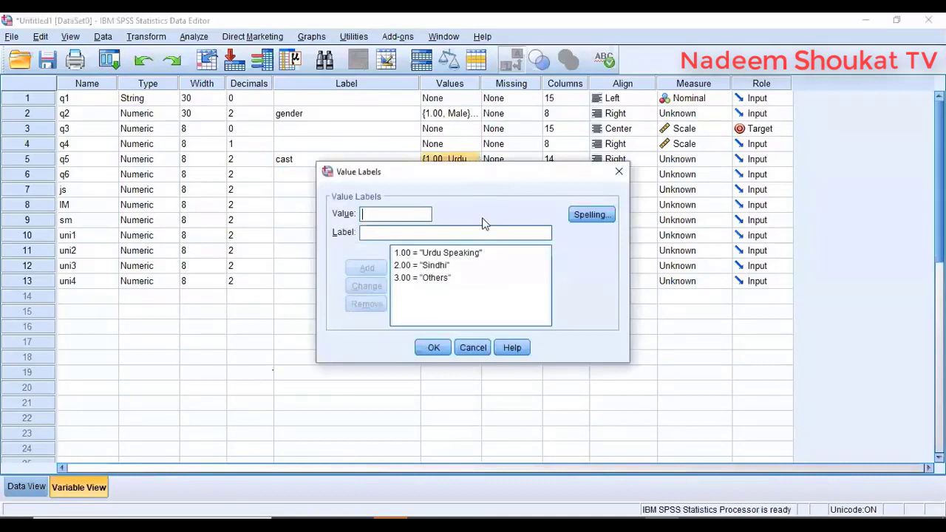
click(473, 348)
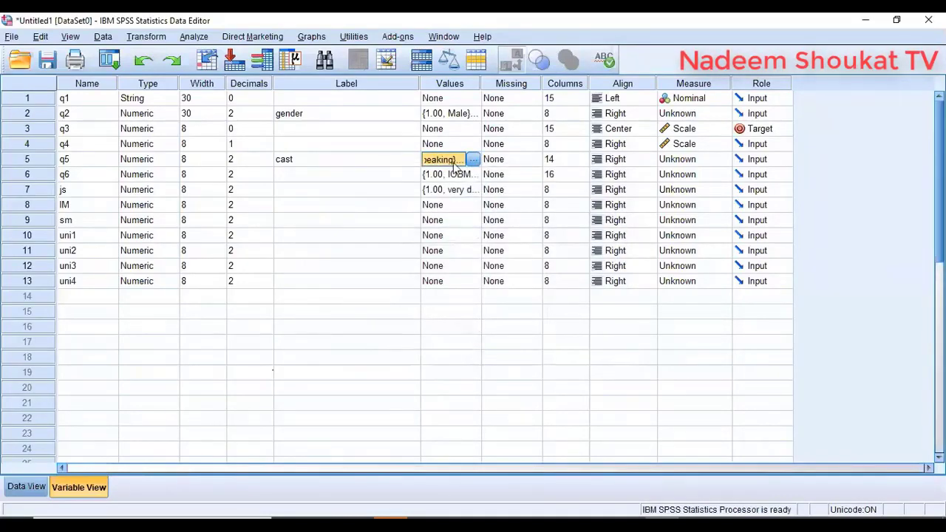
click(473, 159)
click(471, 347)
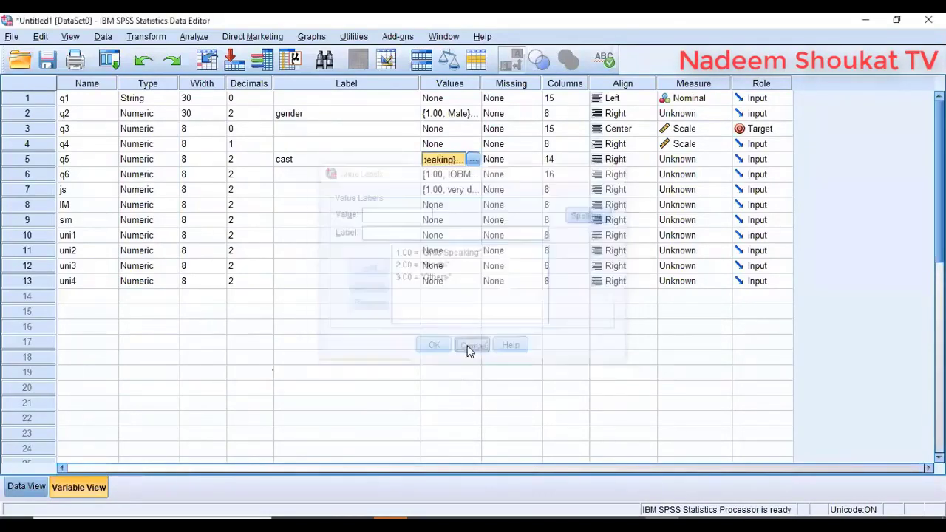
- Define 1 as a discrete missing value for q5
click(529, 162)
click(529, 162)
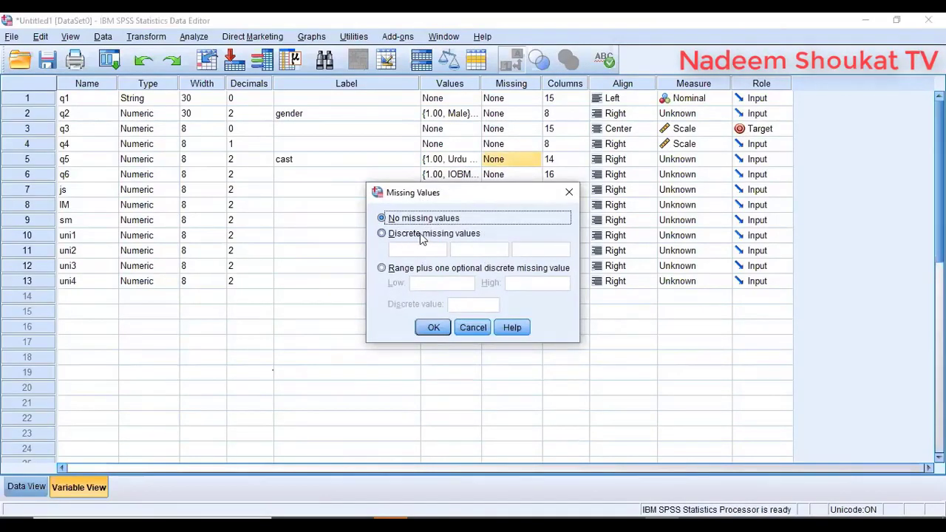
click(400, 234)
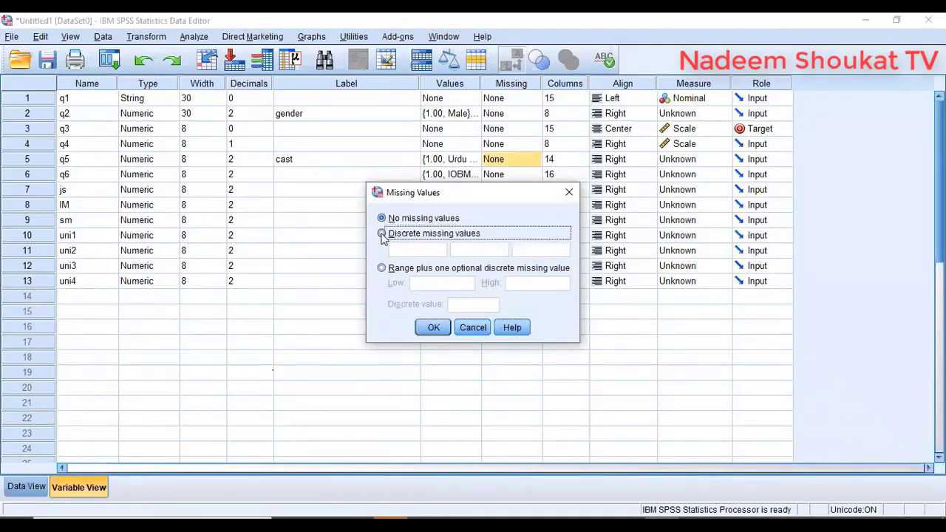
click(405, 249)
text(1)
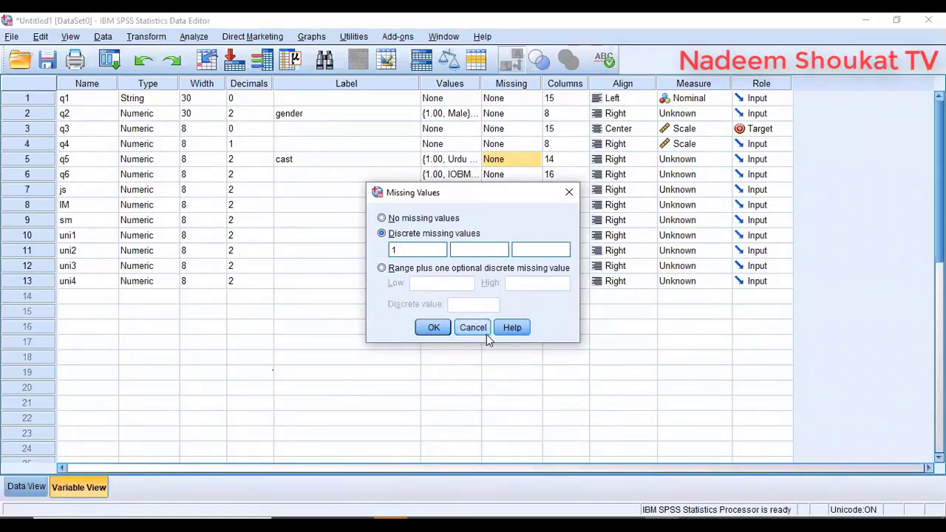
click(432, 327)
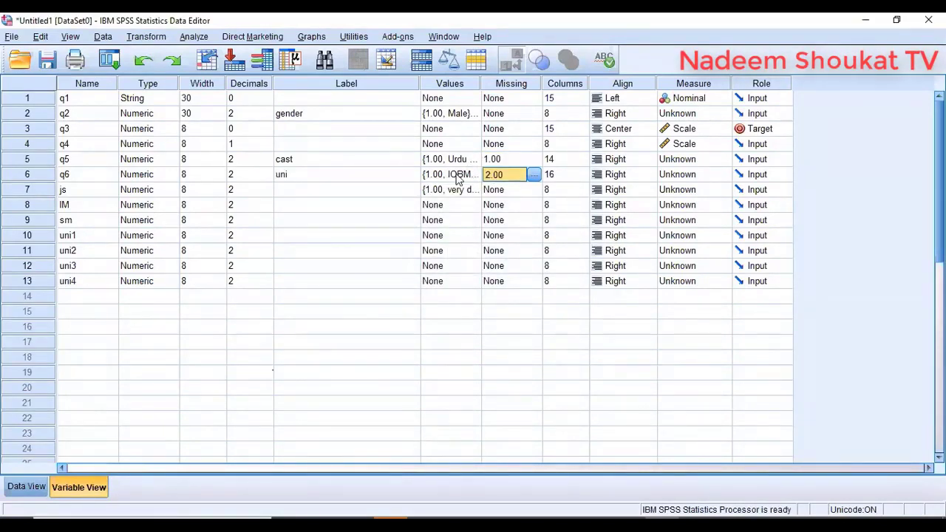
click(464, 176)
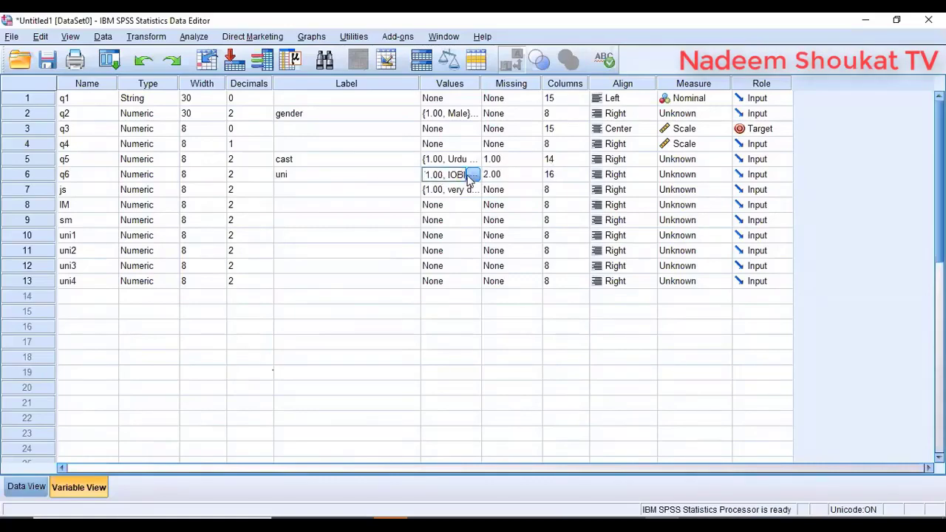
click(474, 176)
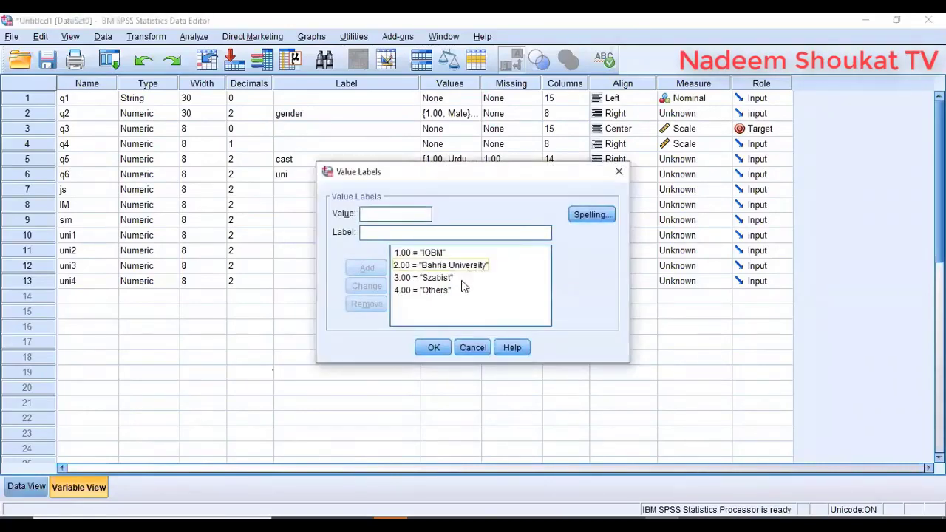
click(473, 348)
click(517, 190)
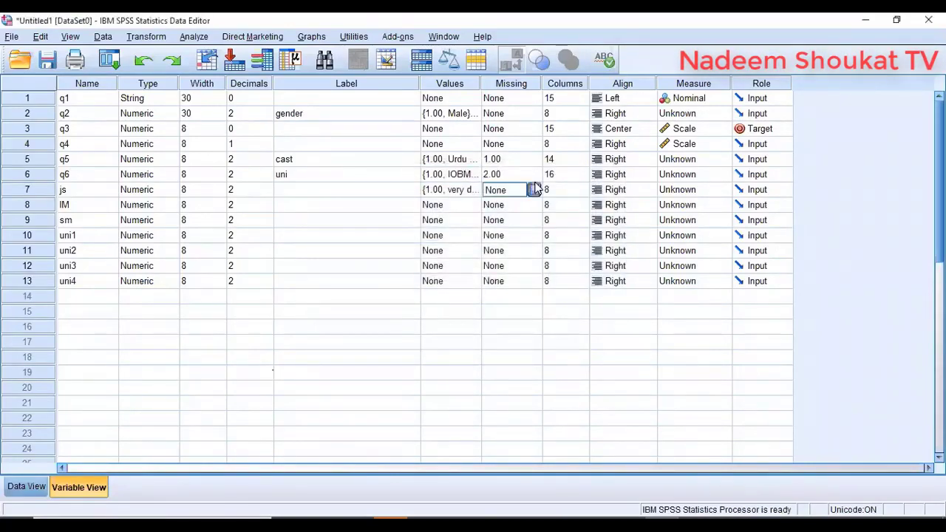
click(533, 190)
click(568, 192)
click(529, 179)
click(534, 175)
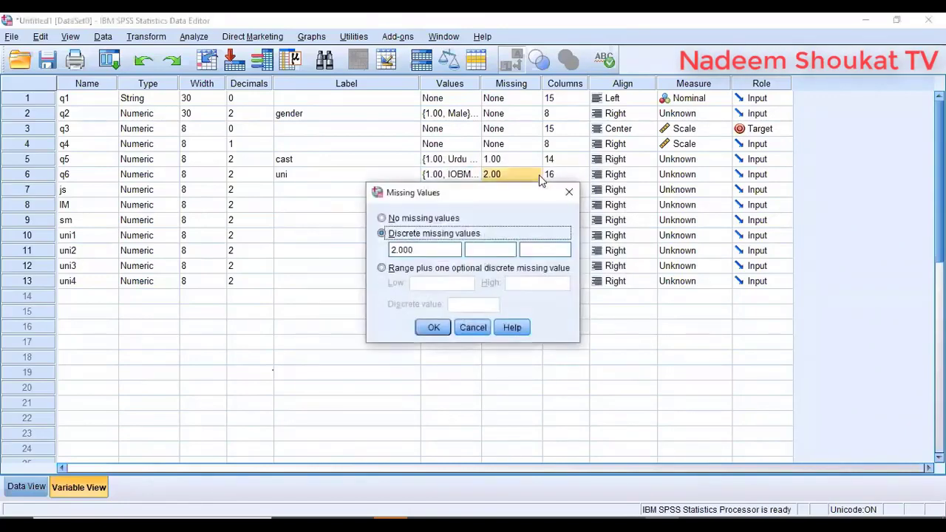
click(495, 249)
text(4)
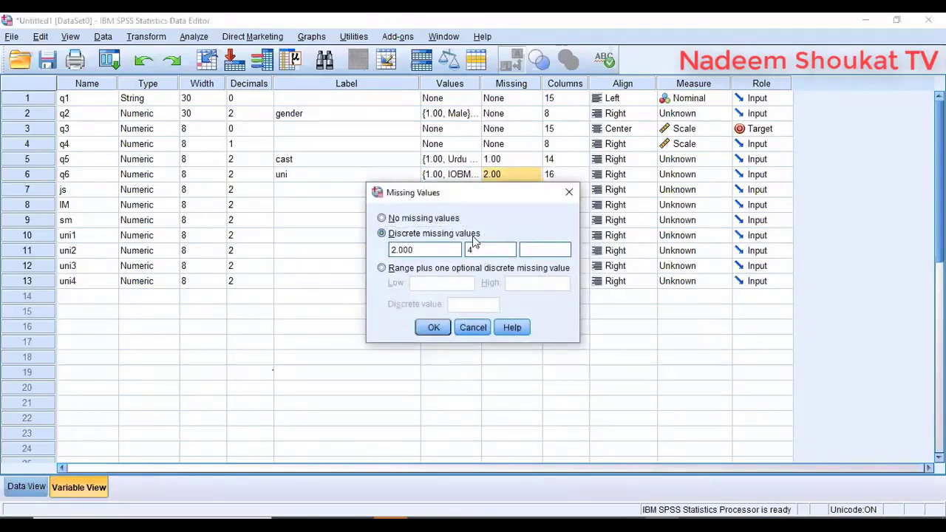
click(473, 327)
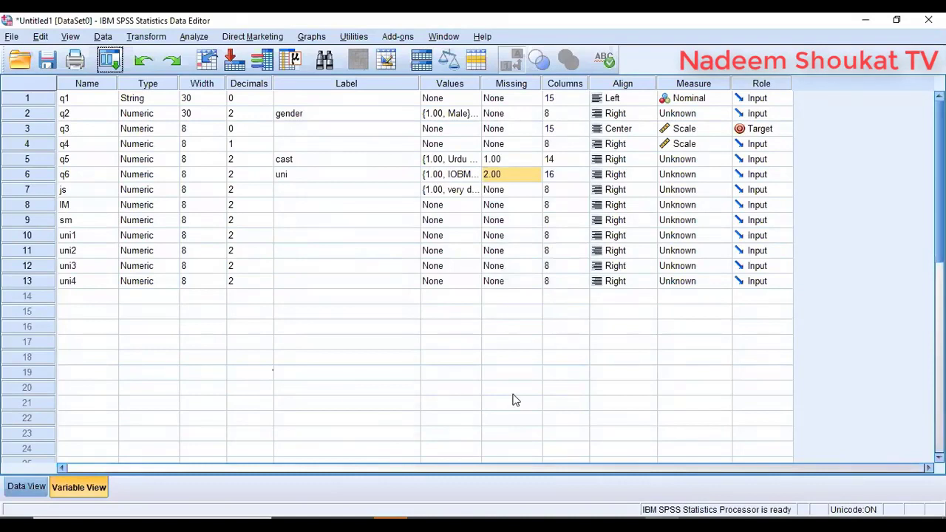